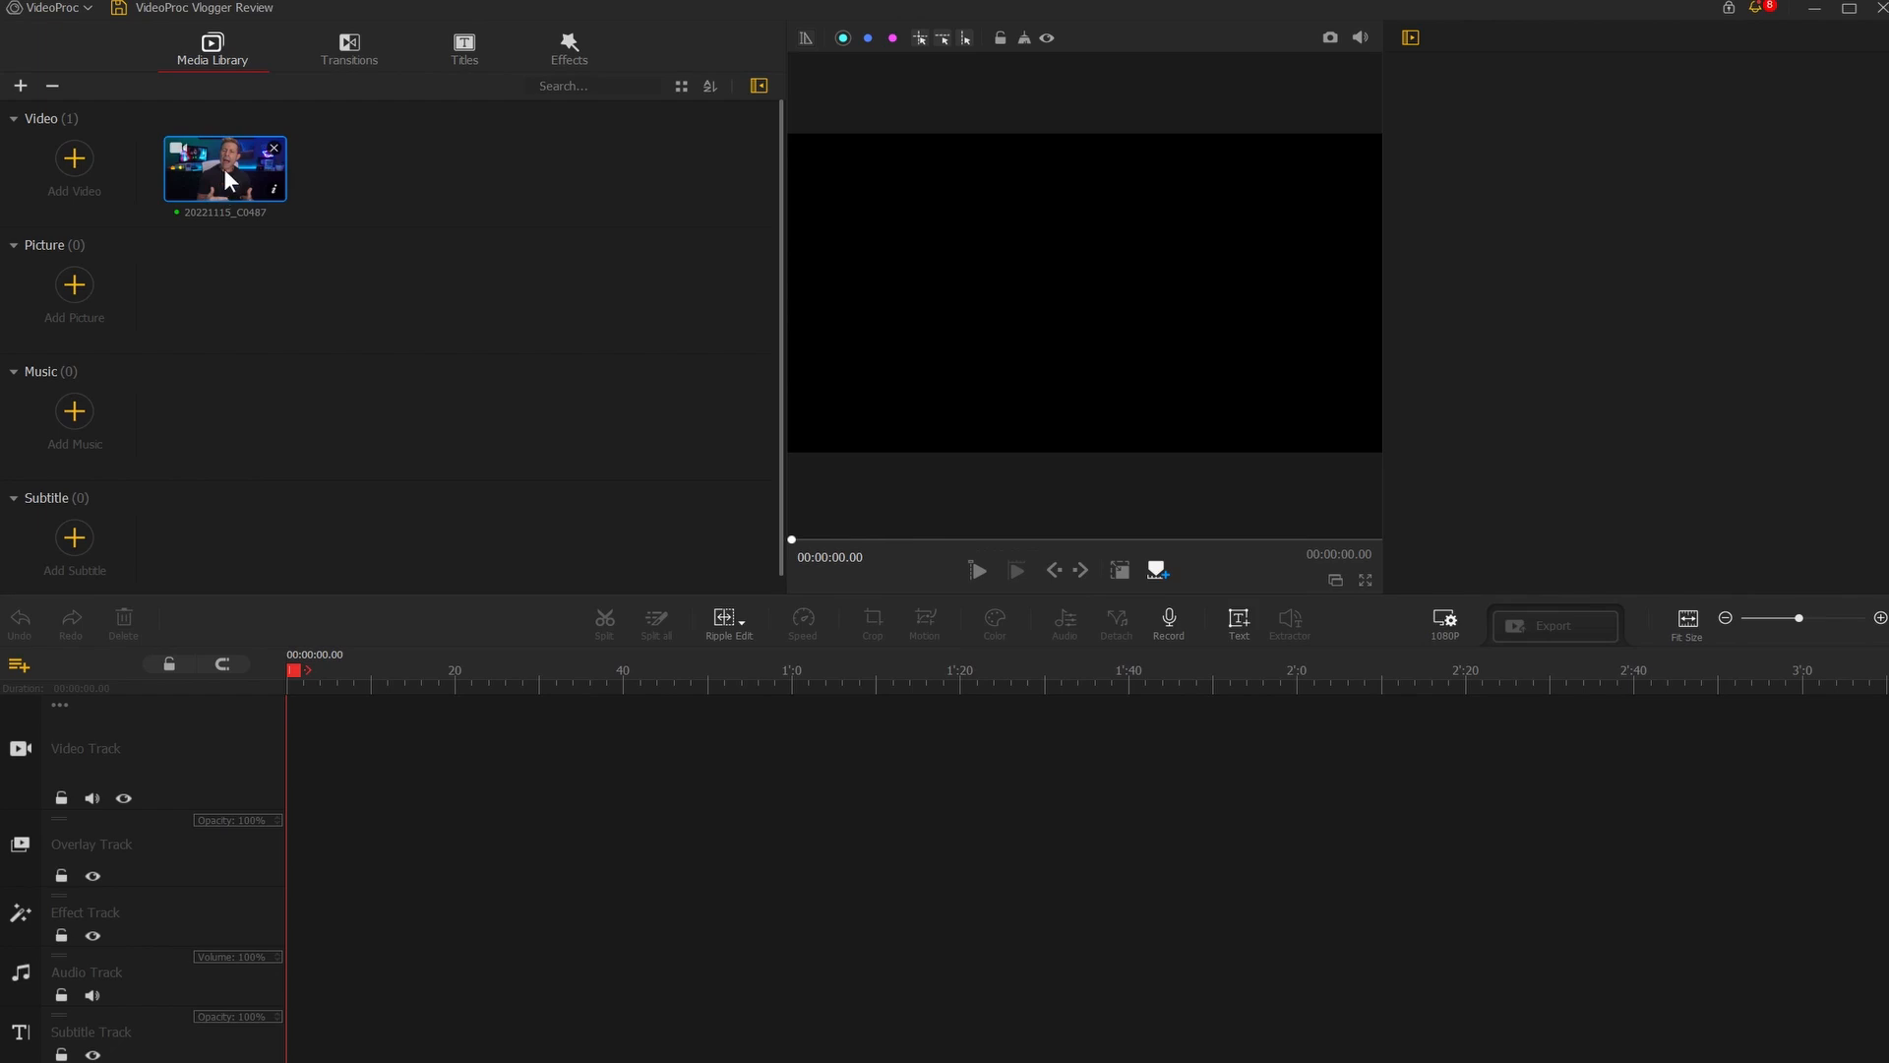
Place the clip 20221115_C0487 at the start of the video track and play its opening seconds
{"action": "left_click_drag", "start_coordinate": [233, 159], "coordinate": [381, 733]}
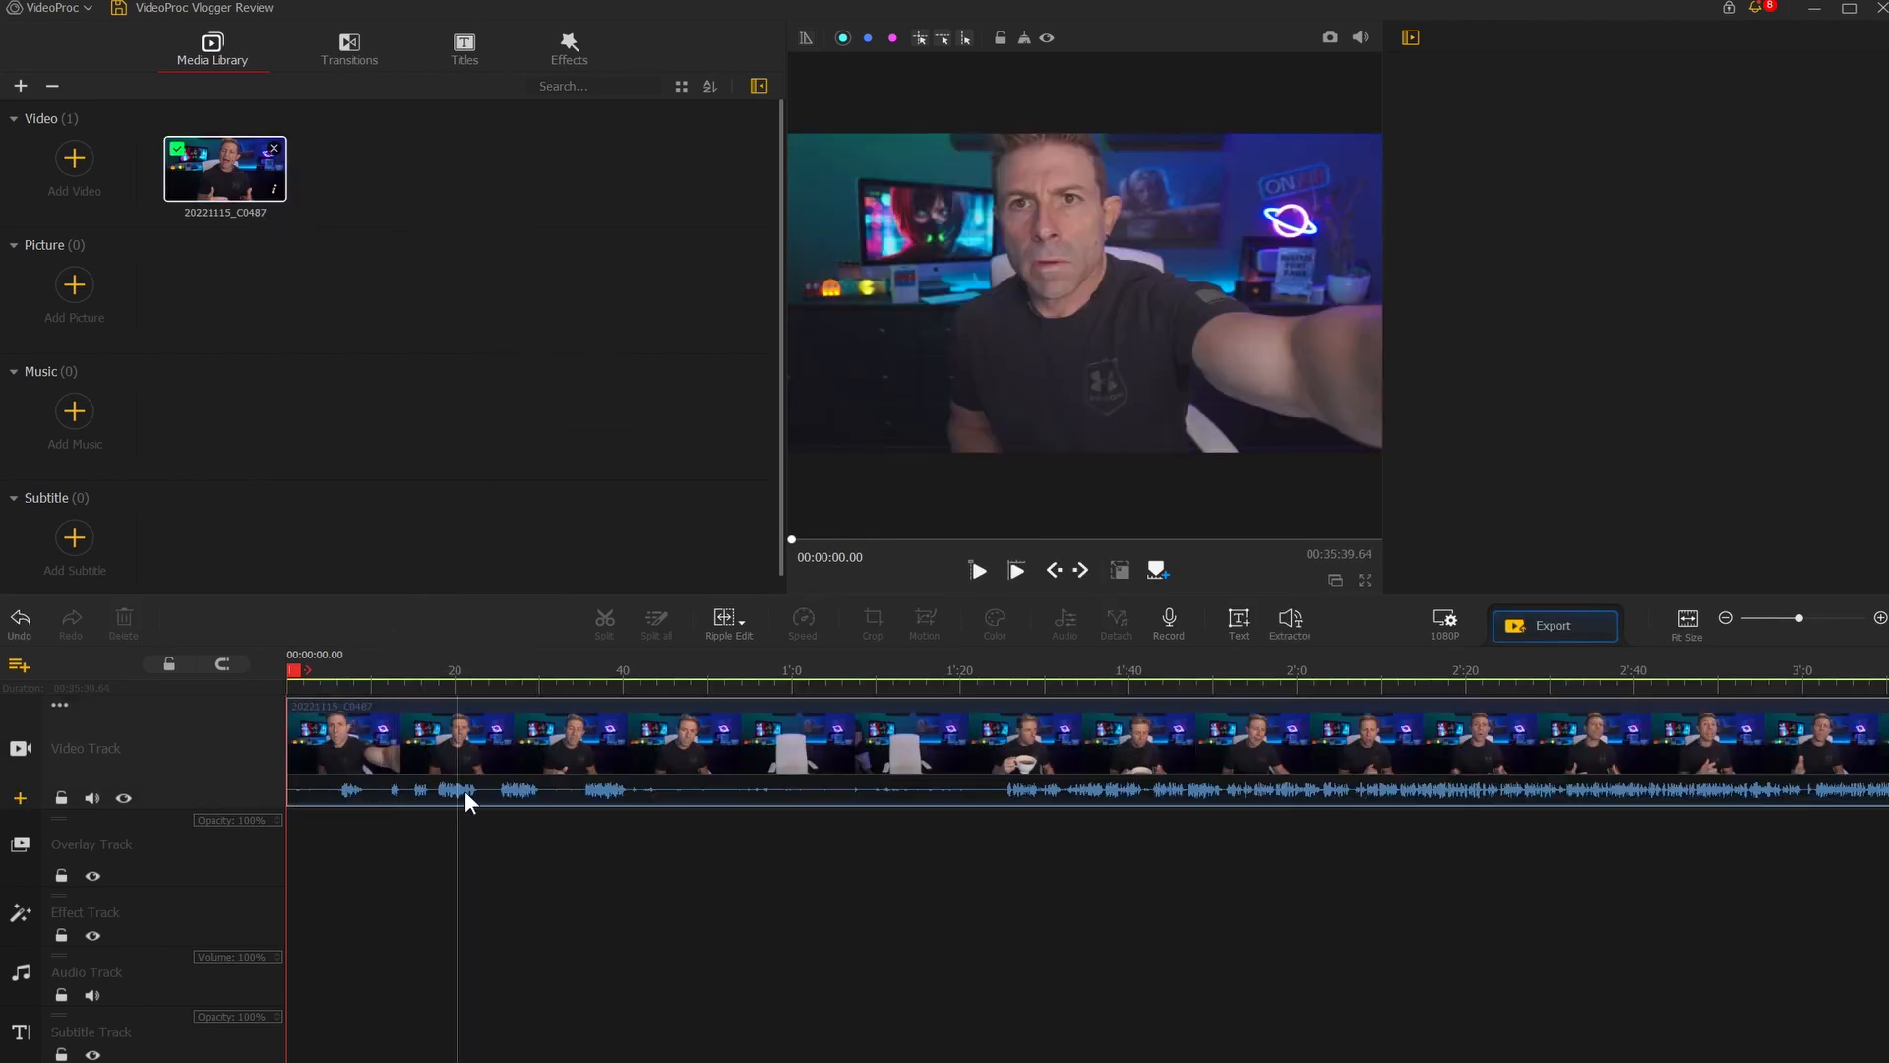
{"action": "left_click", "coordinate": [836, 789]}
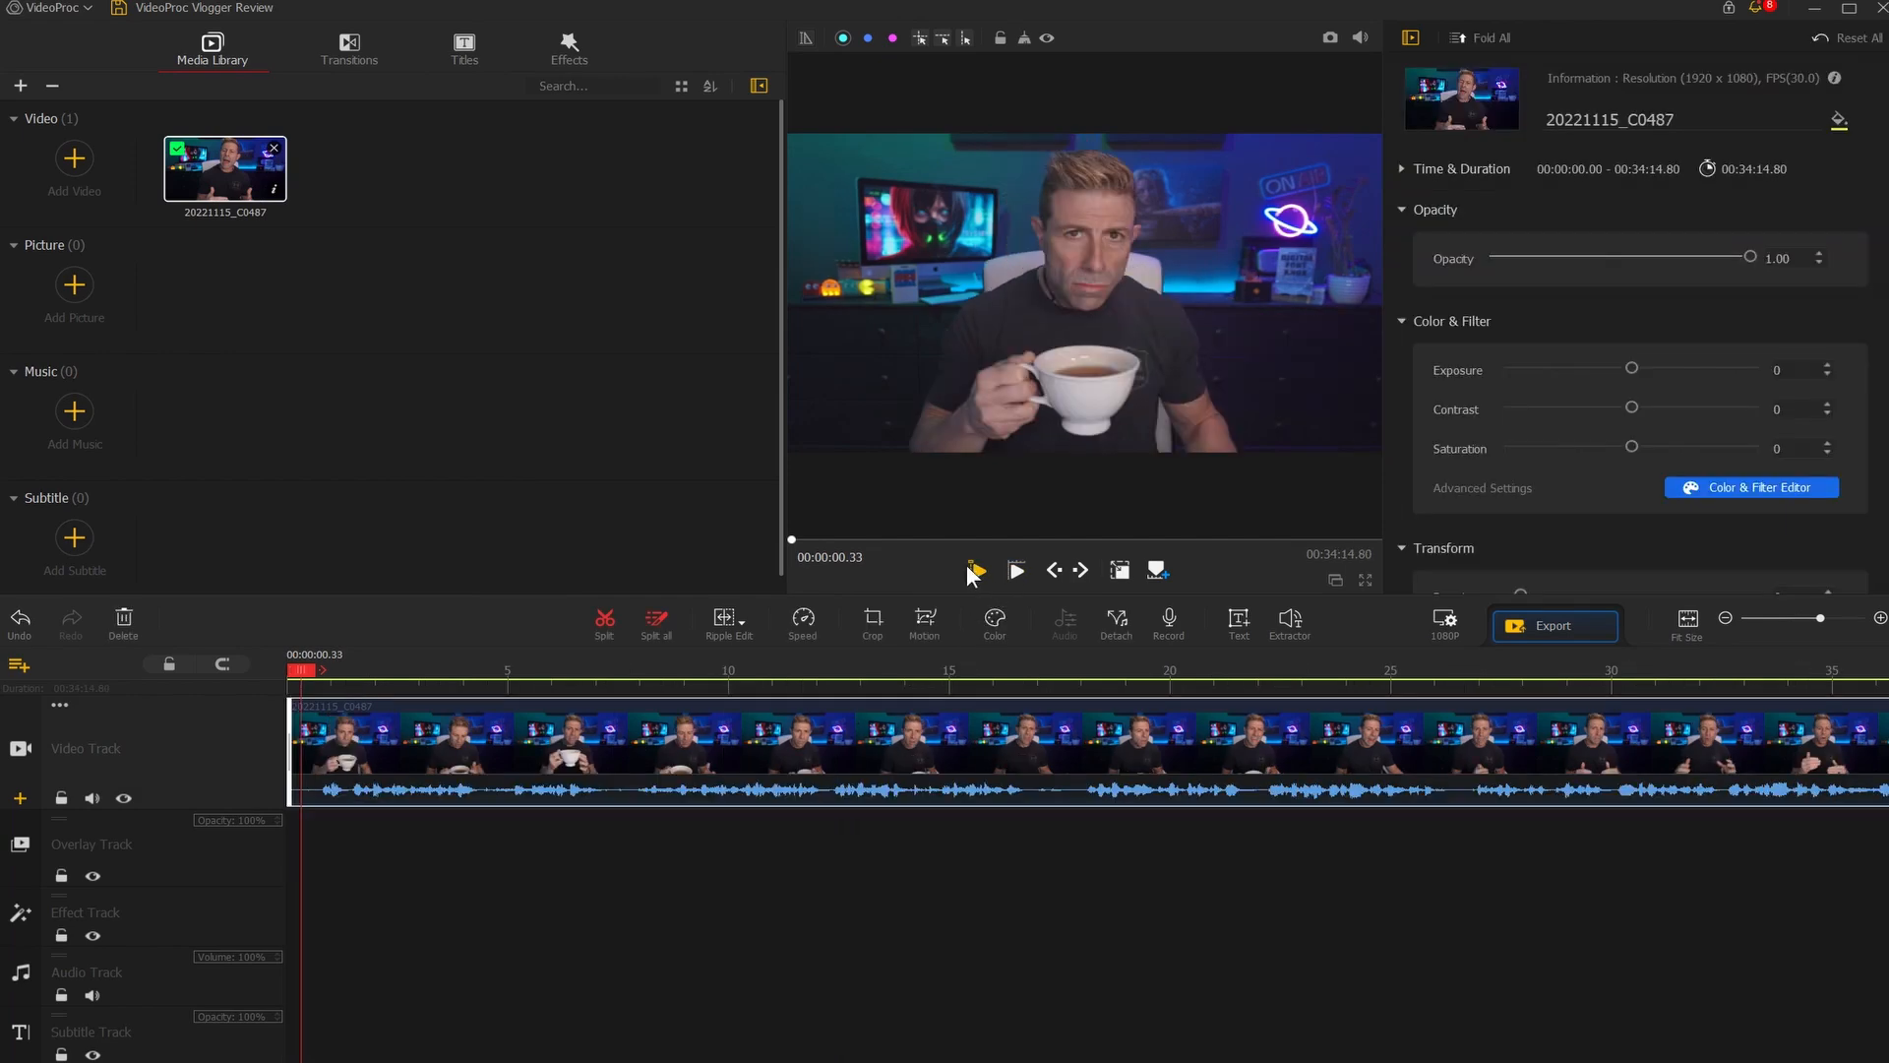
{"action": "left_click", "coordinate": [977, 570]}
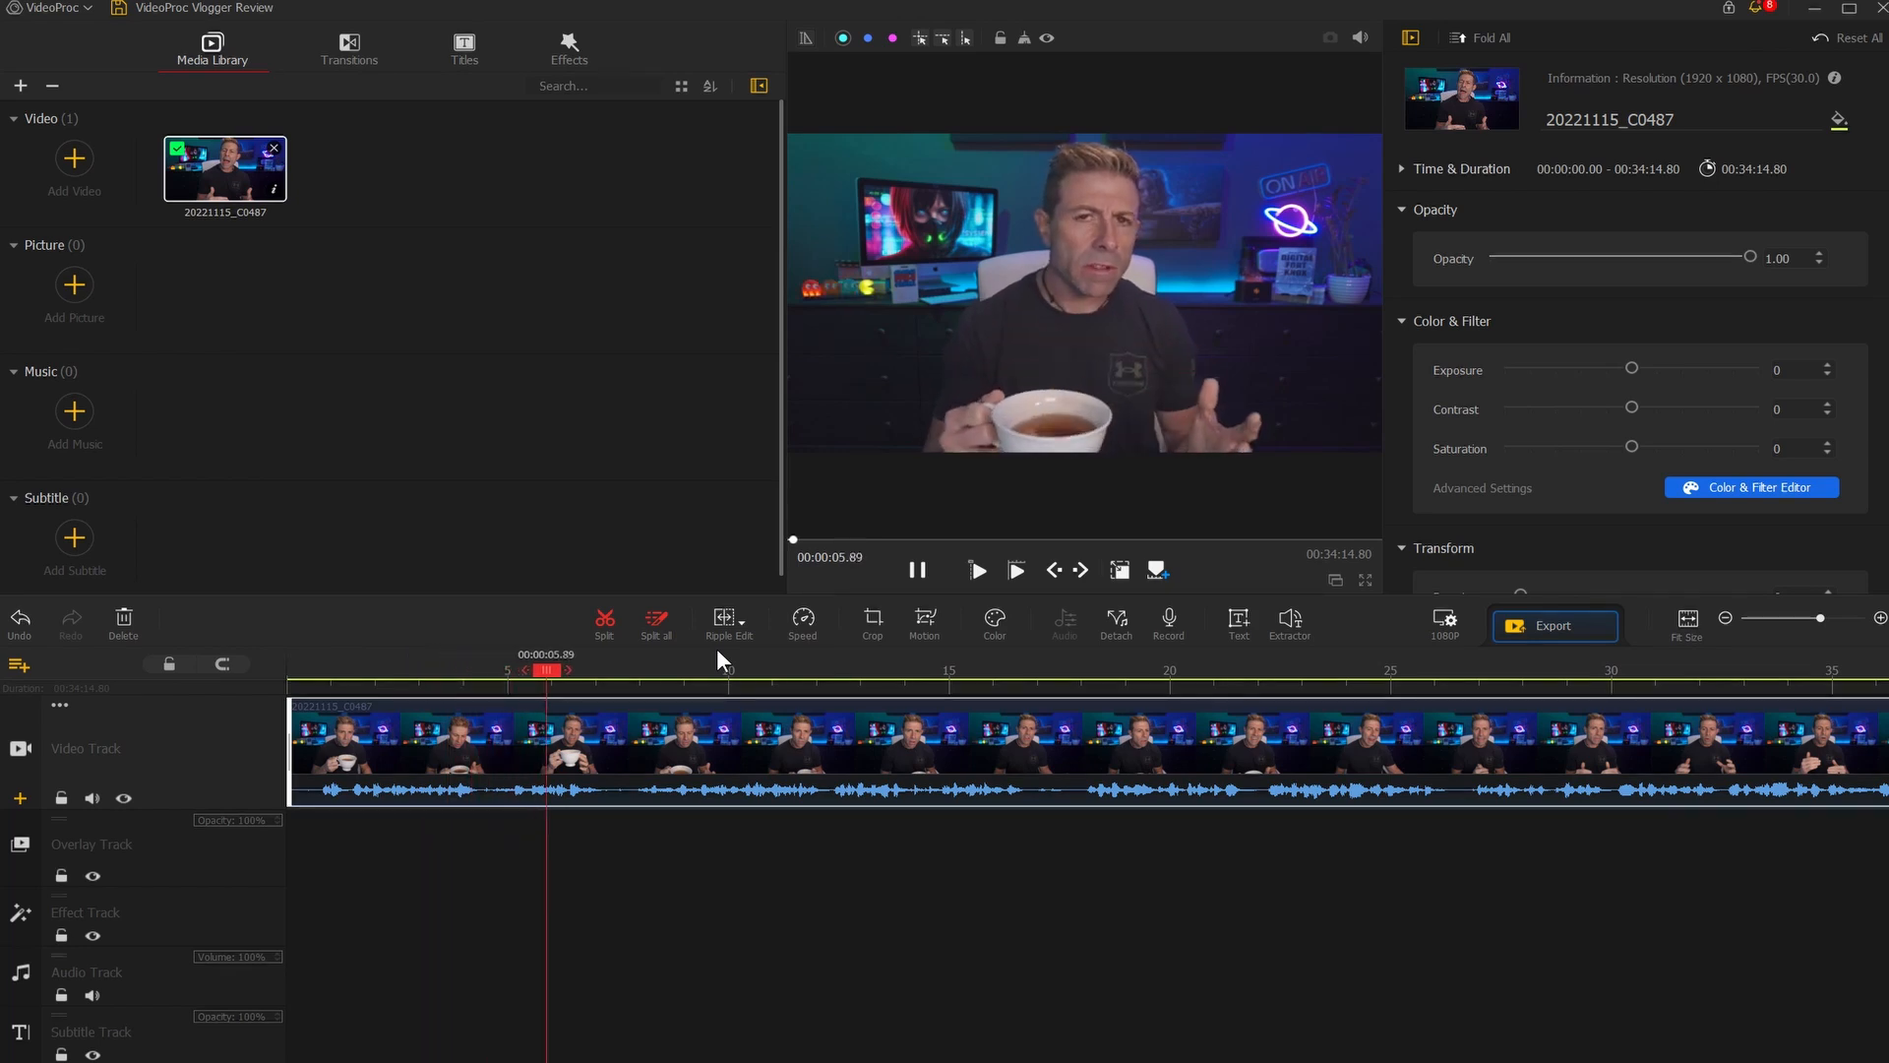
{"action": "key", "text": "space"}
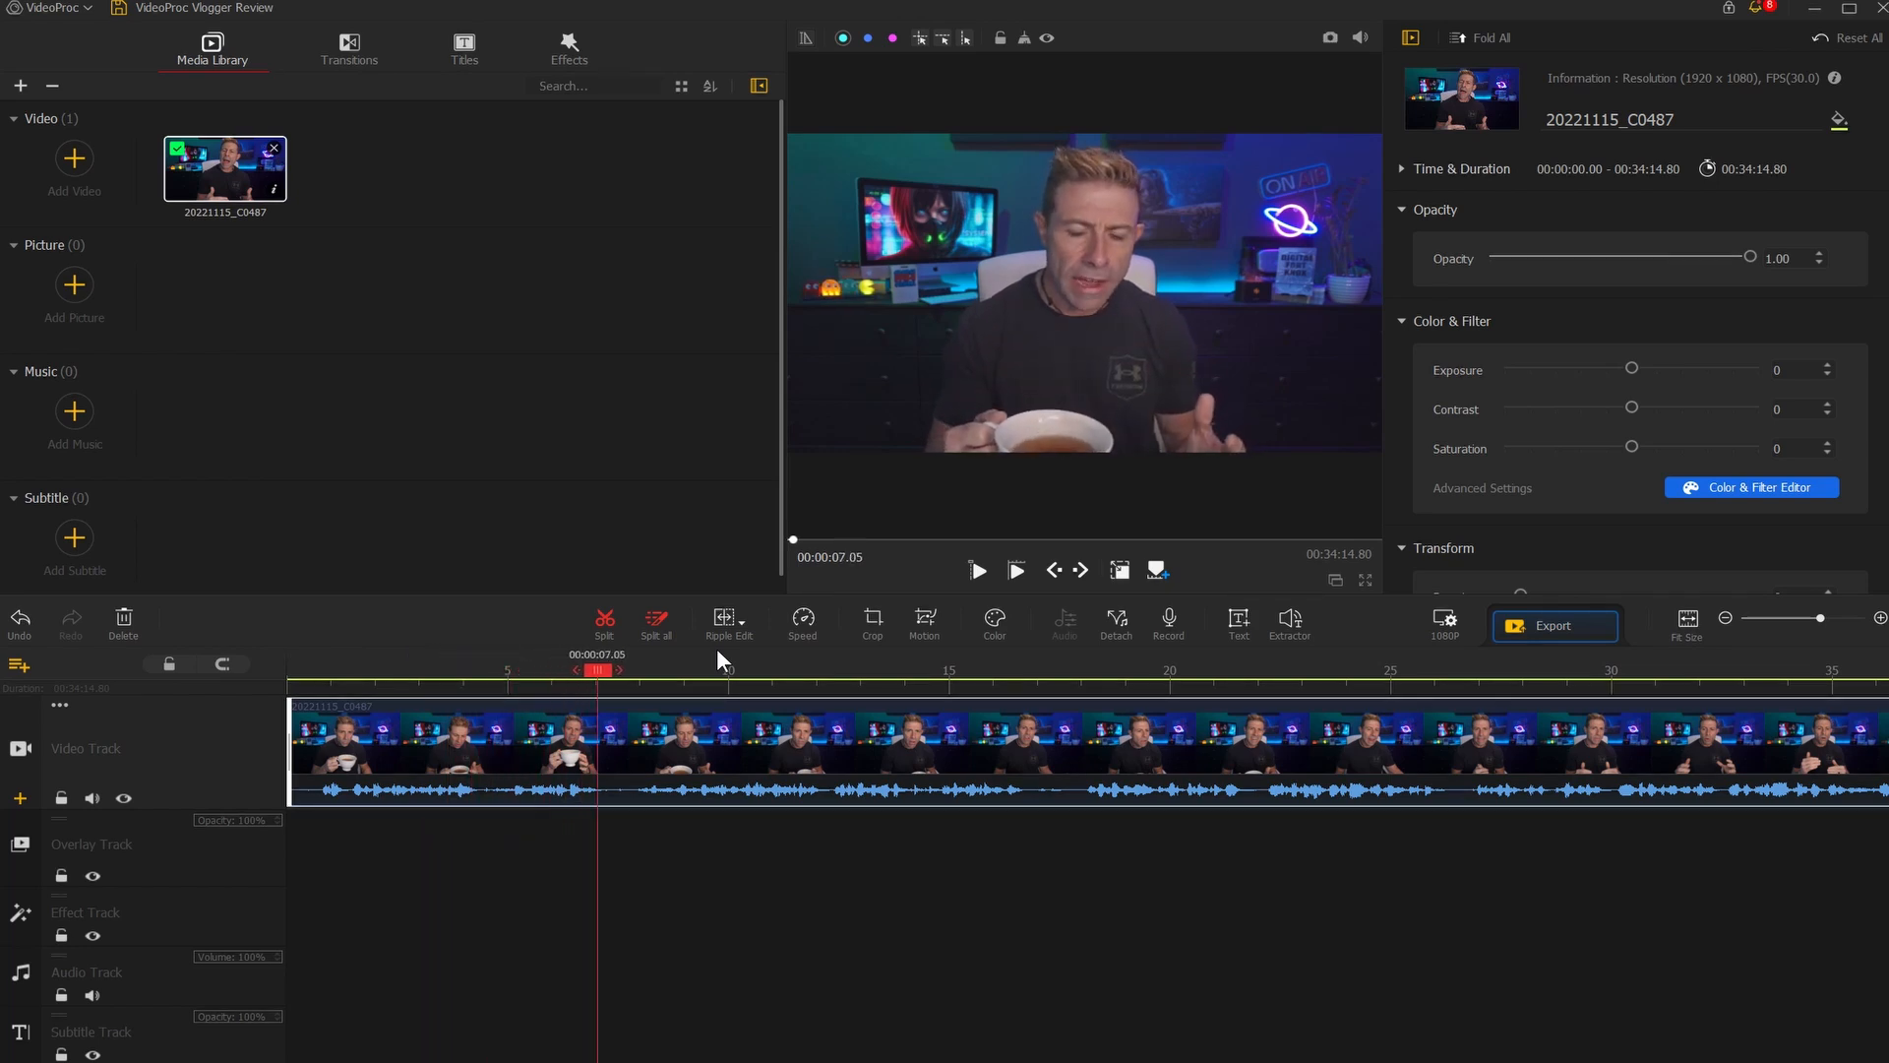
{"action": "key", "text": "space"}
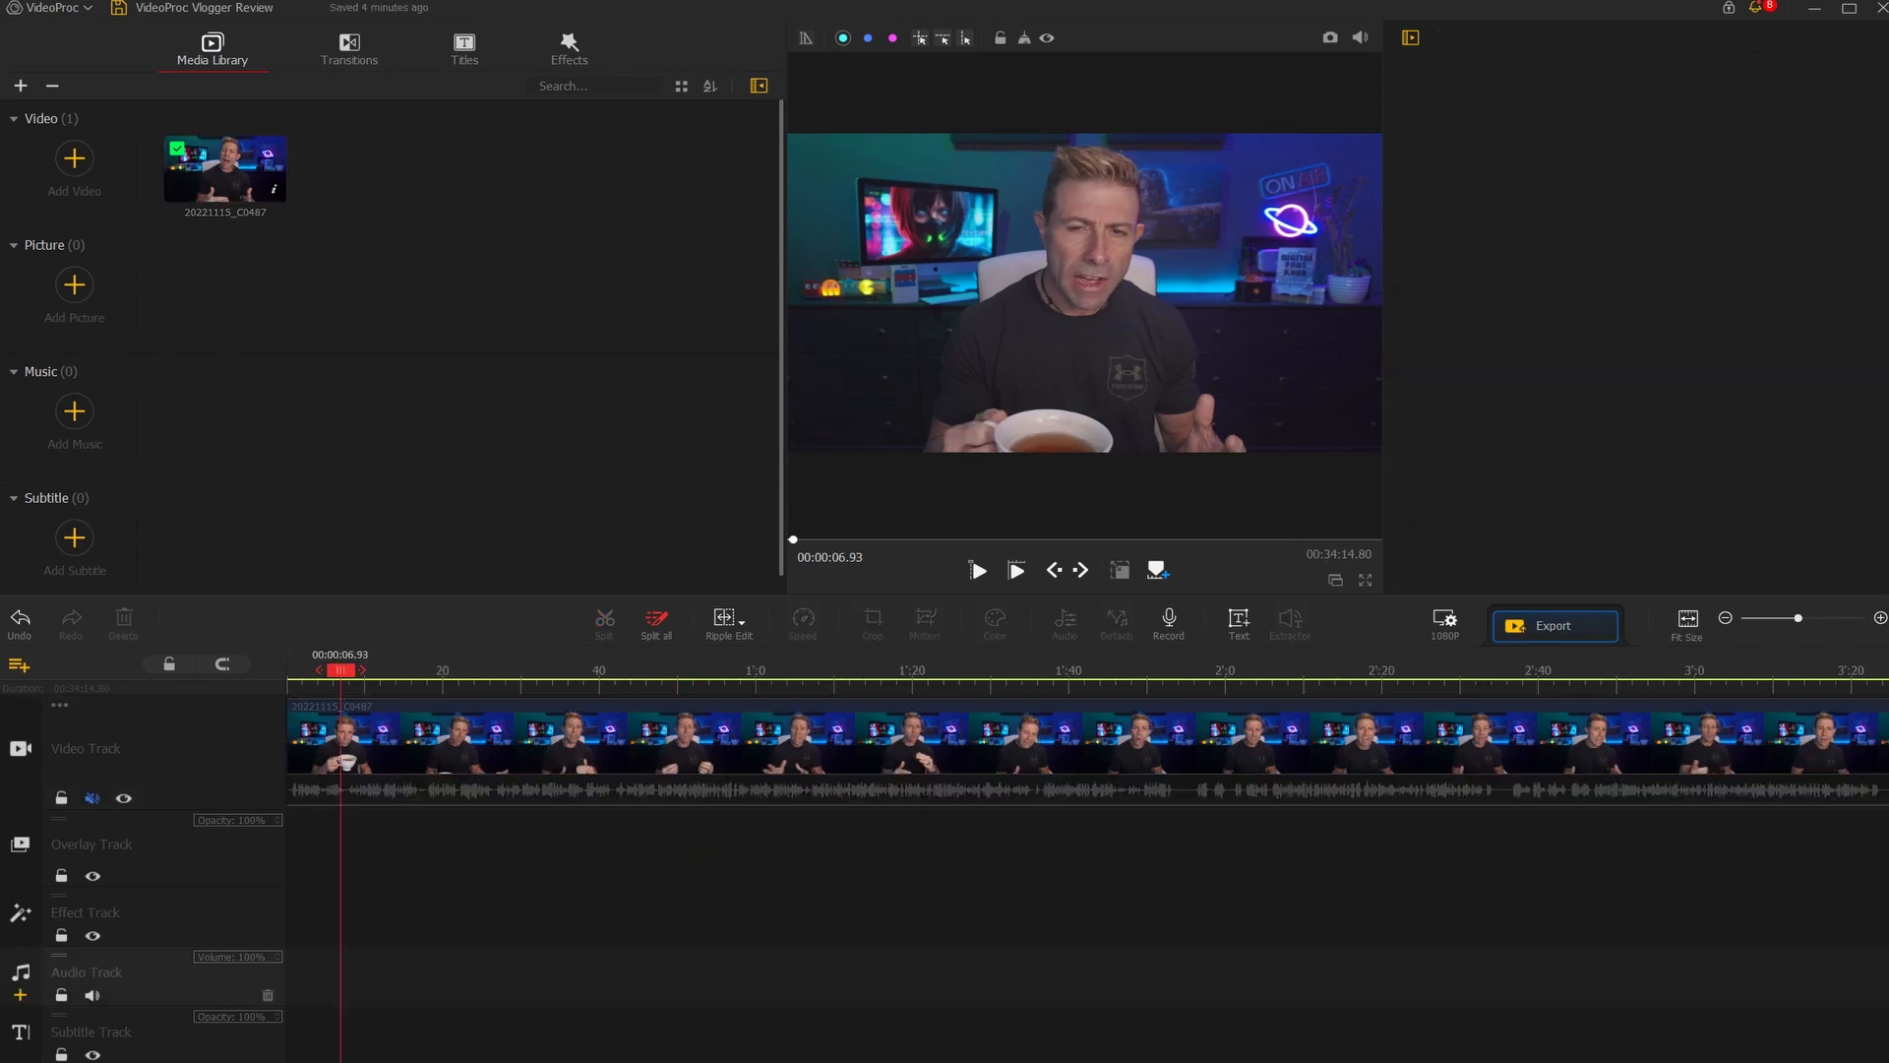
Import the 4CH000I-stereo audio file and place it on the audio track beneath the video, starting at zero
{"action": "left_click_drag", "start_coordinate": [714, 438], "coordinate": [537, 450]}
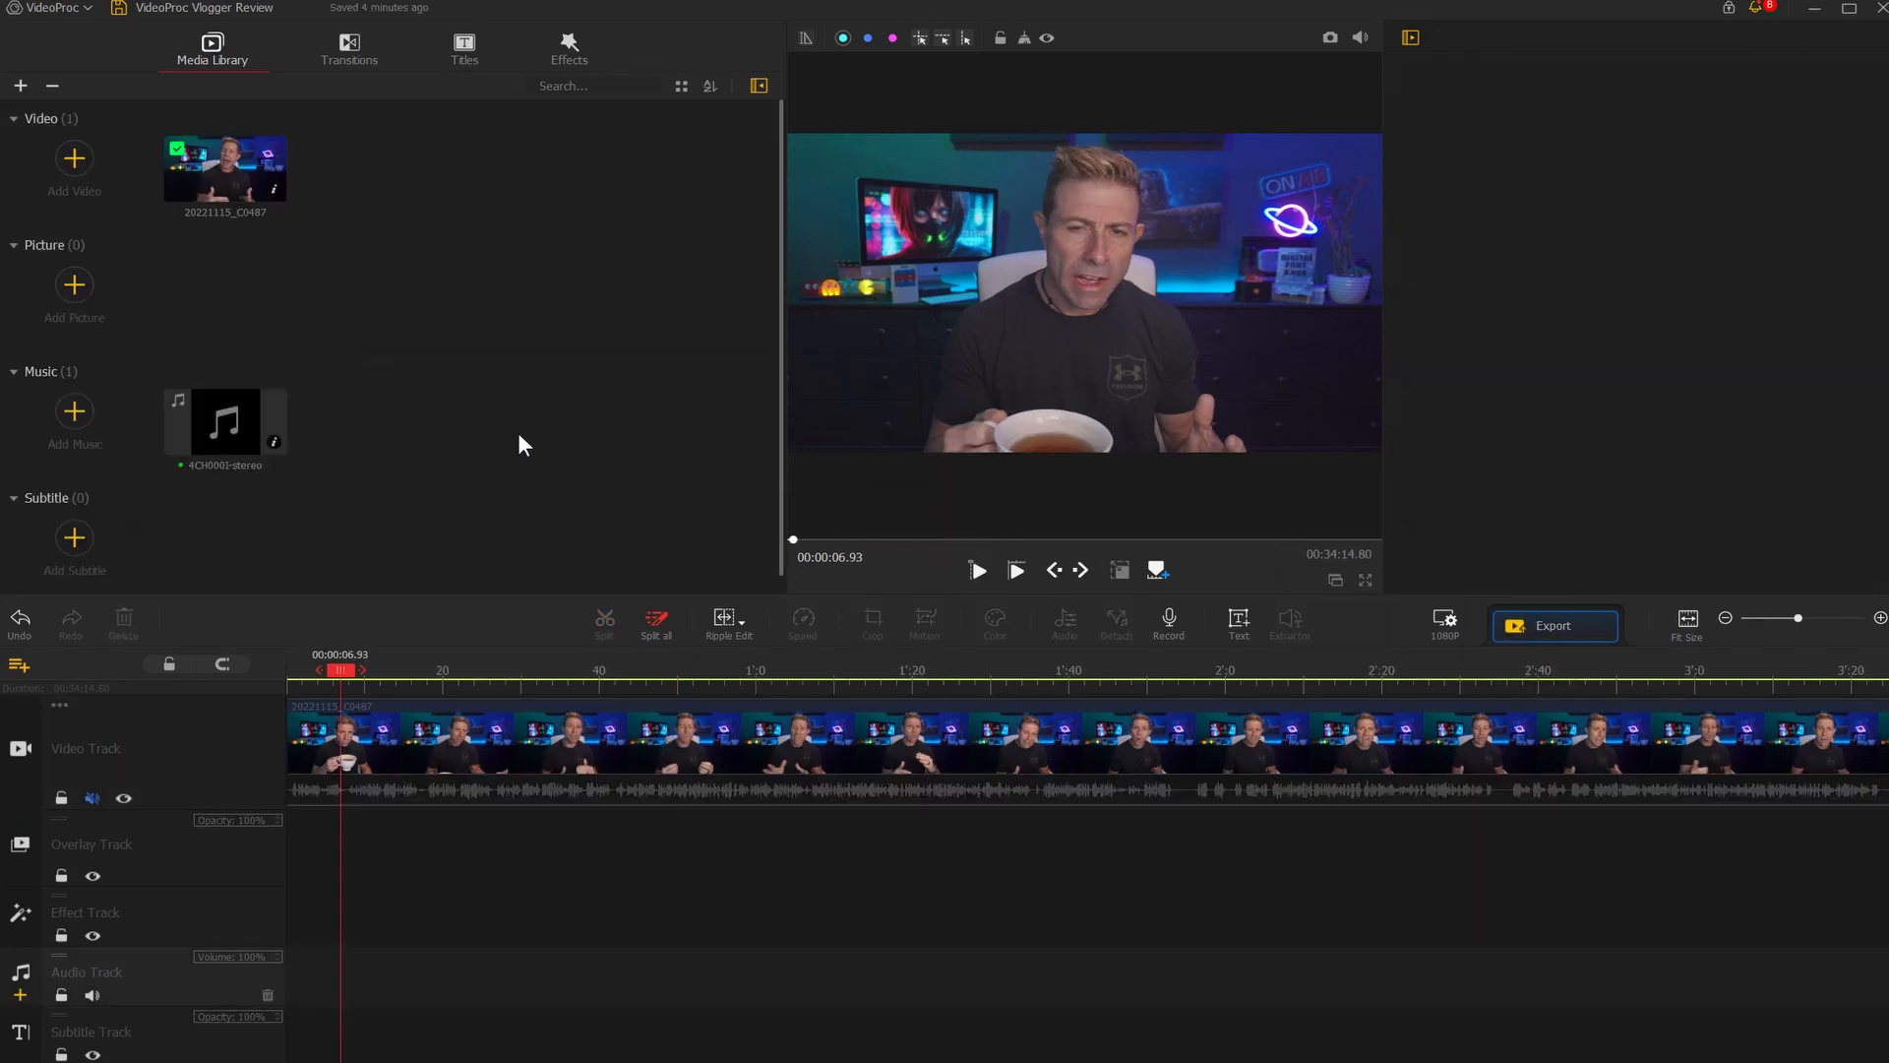
{"action": "left_click_drag", "start_coordinate": [217, 427], "coordinate": [281, 944]}
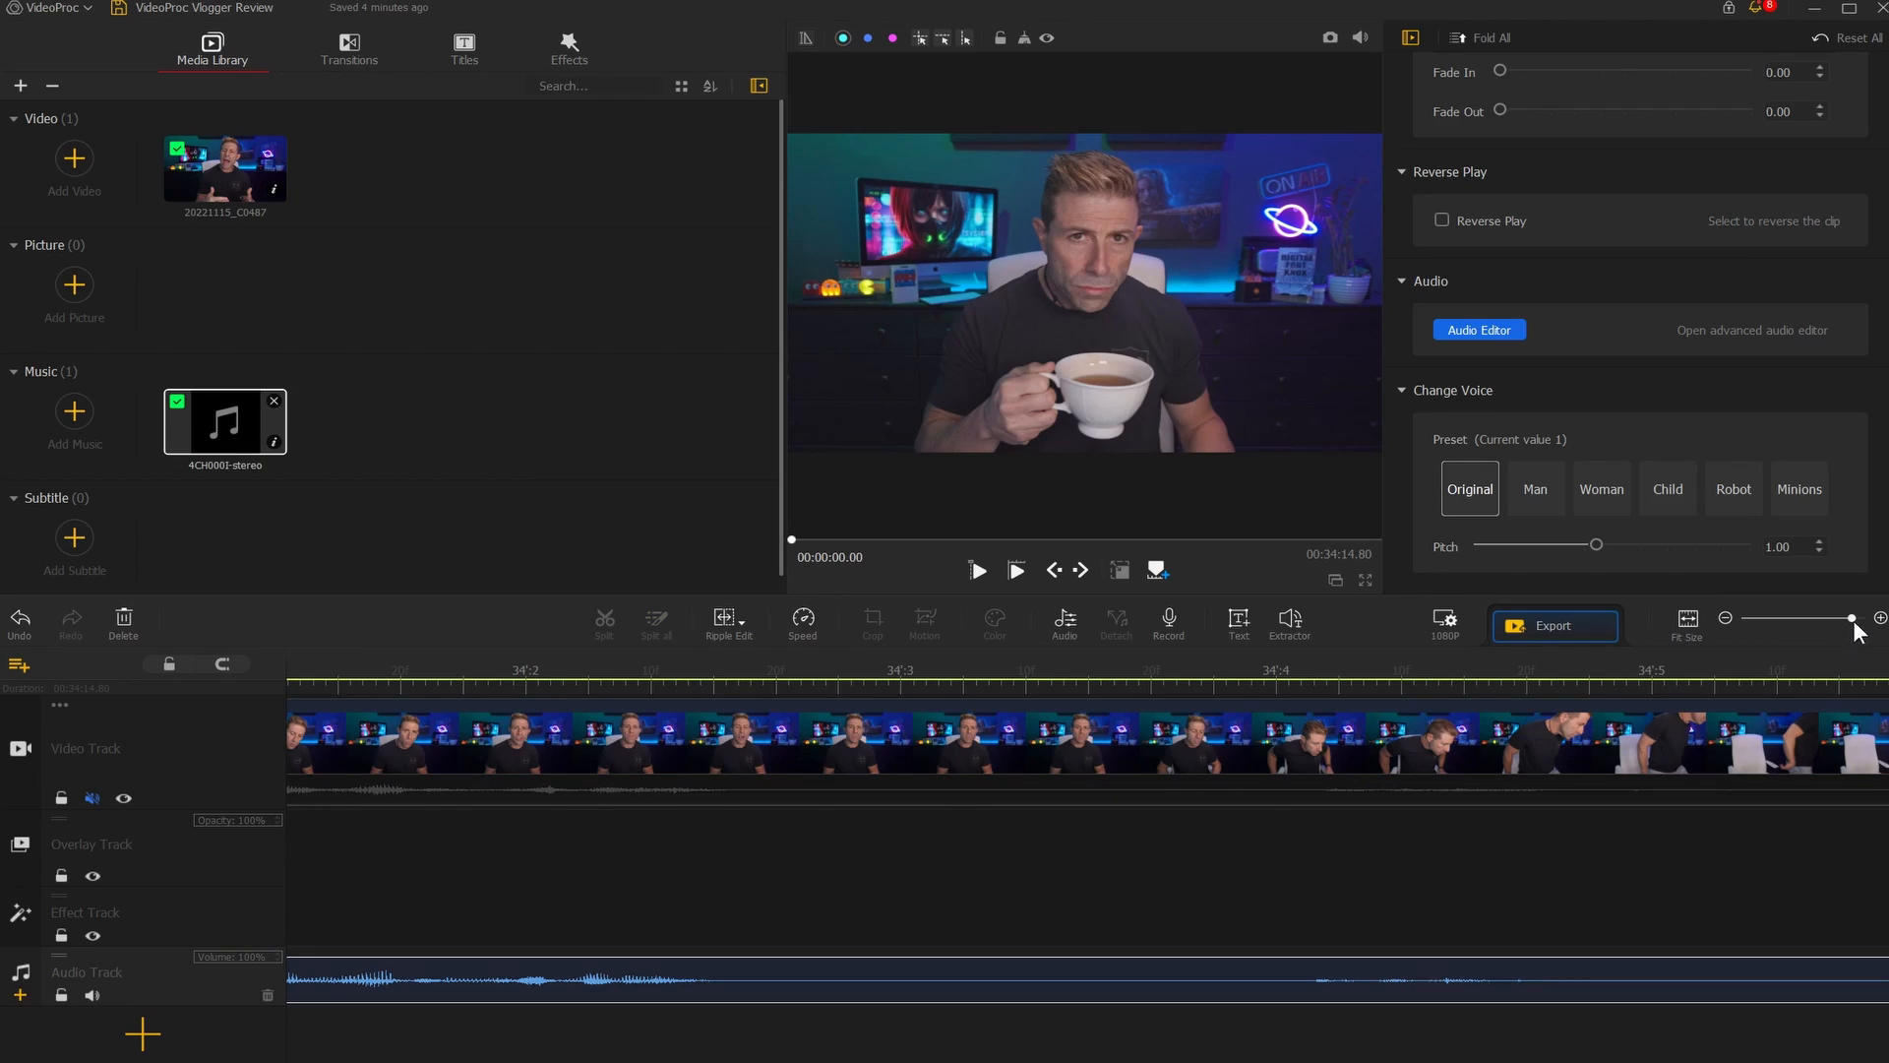
{"action": "left_click_drag", "start_coordinate": [1852, 618], "coordinate": [1858, 619]}
{"action": "left_click_drag", "start_coordinate": [1860, 1055], "coordinate": [1594, 1055]}
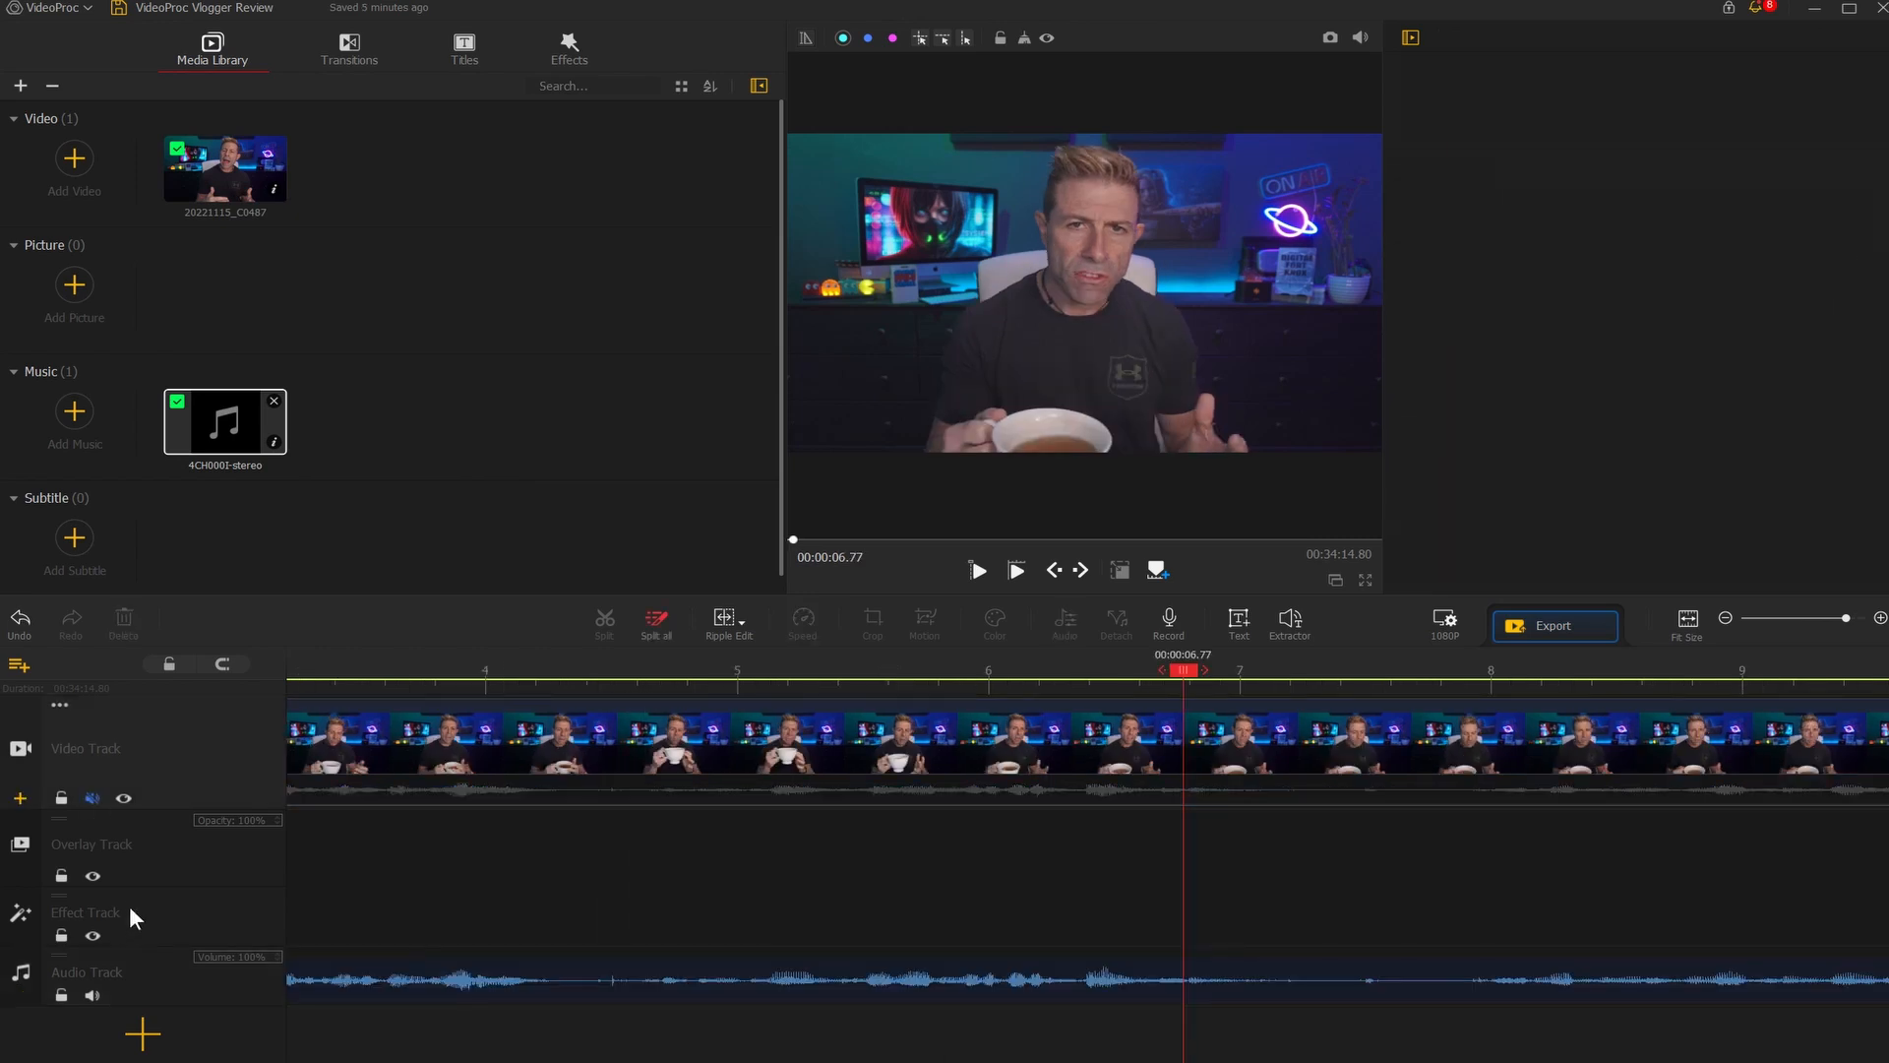
Play a short stretch near 7 seconds to check the separate audio against the video
{"action": "left_click", "coordinate": [466, 882]}
{"action": "key", "text": "space"}
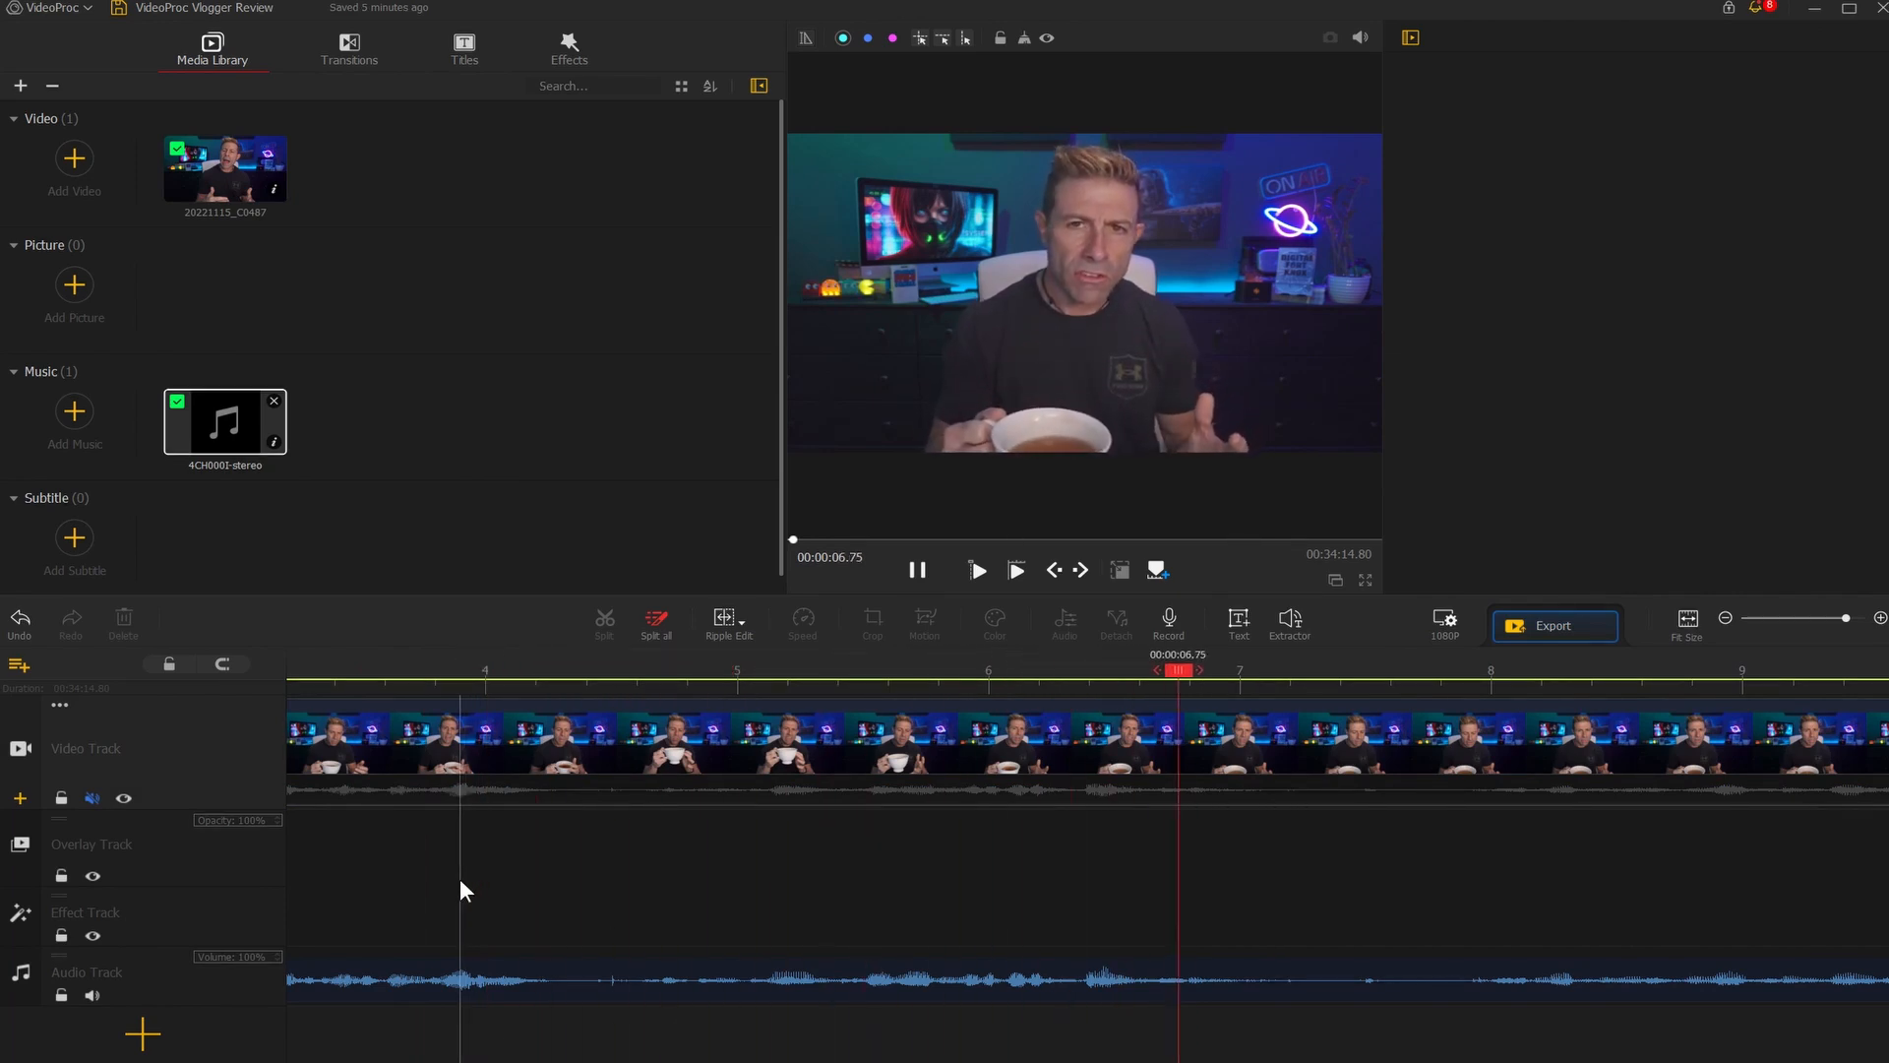
{"action": "key", "text": "space"}
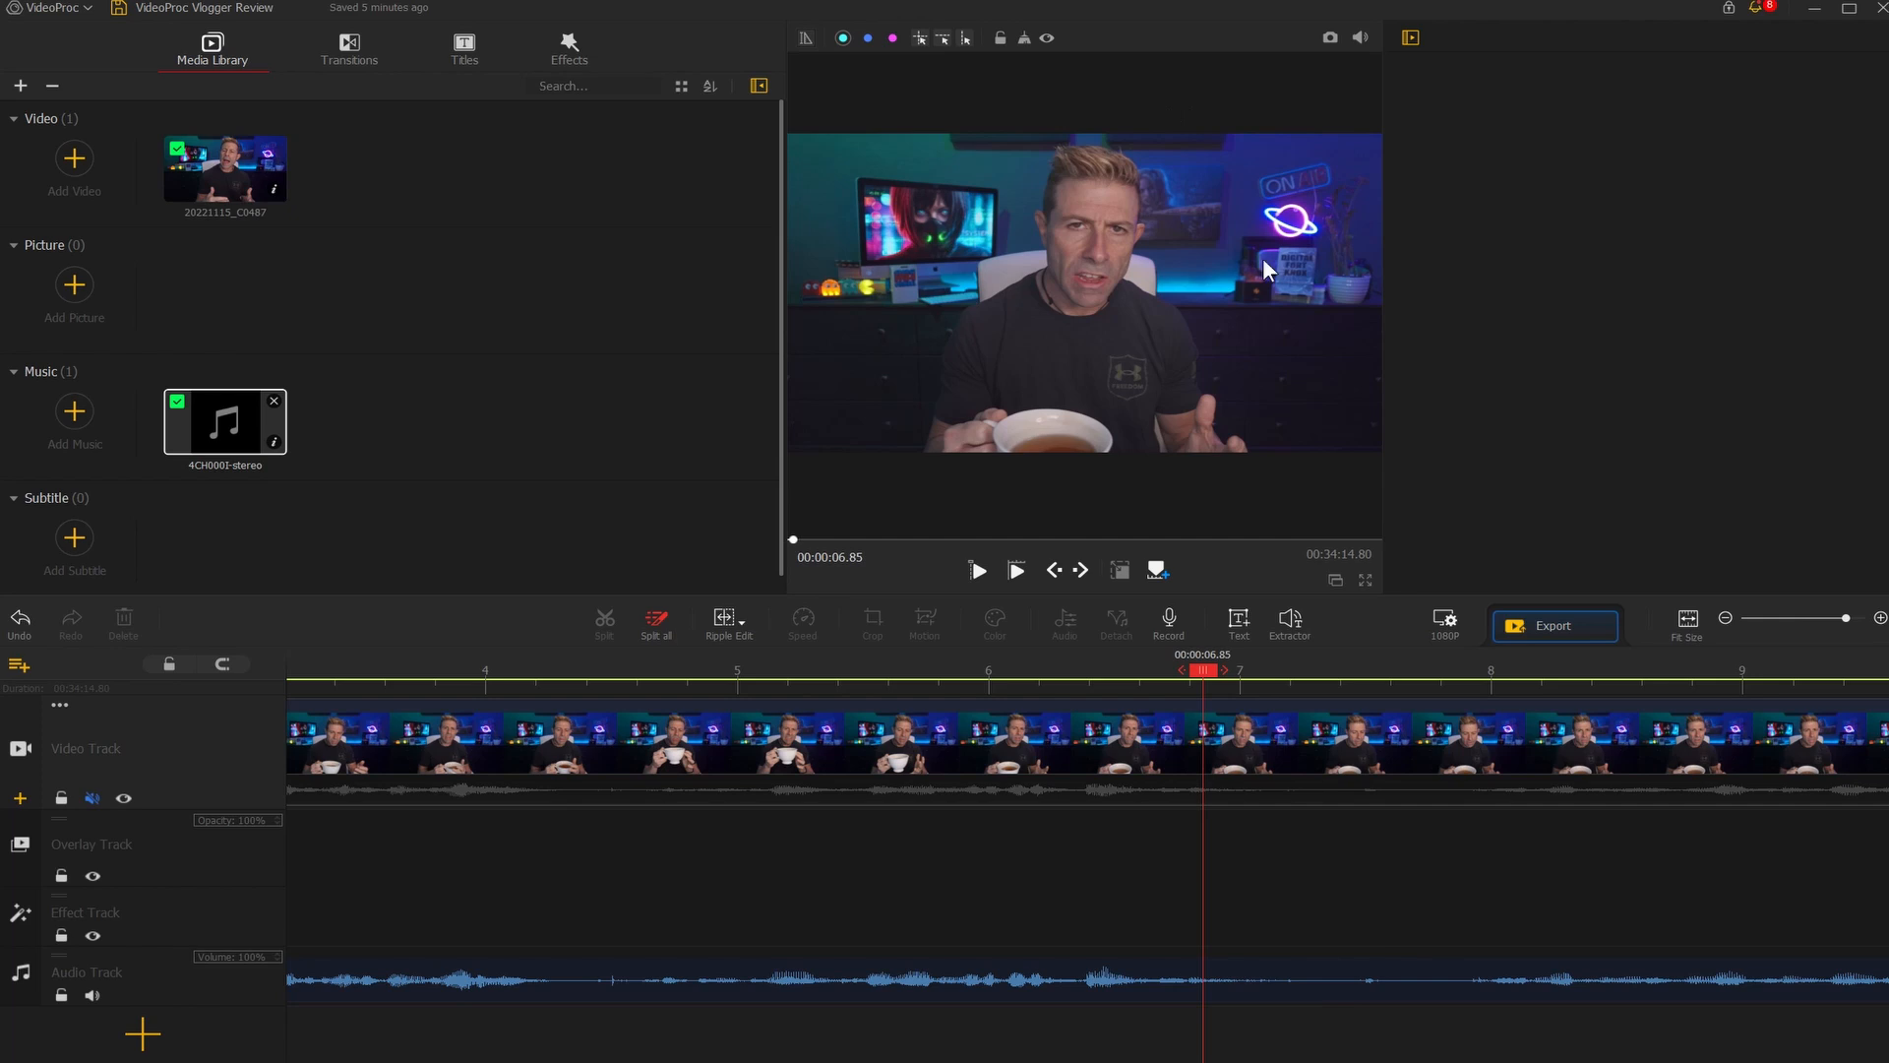
Colour-correct the video clip in the Color & Filter Editor with exposure 9 and contrast 23
{"action": "left_click", "coordinate": [1031, 750]}
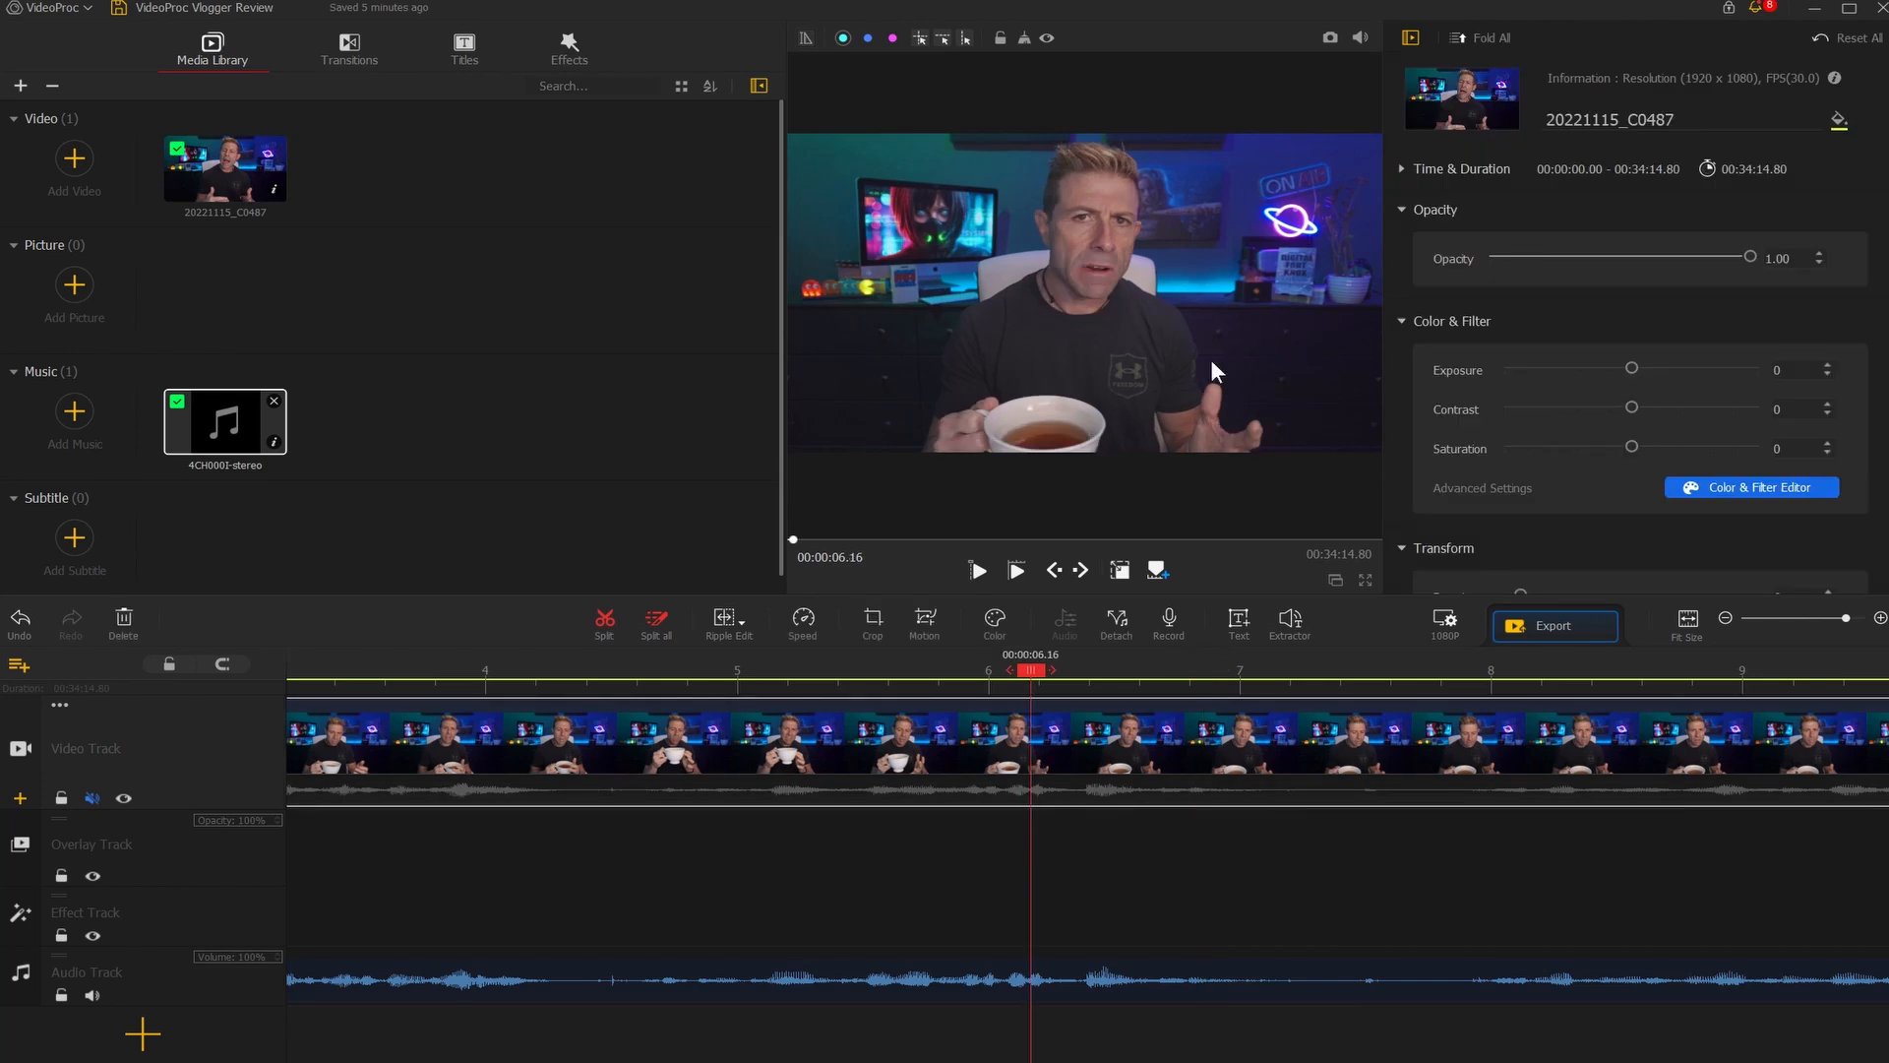
{"action": "left_click", "coordinate": [994, 620]}
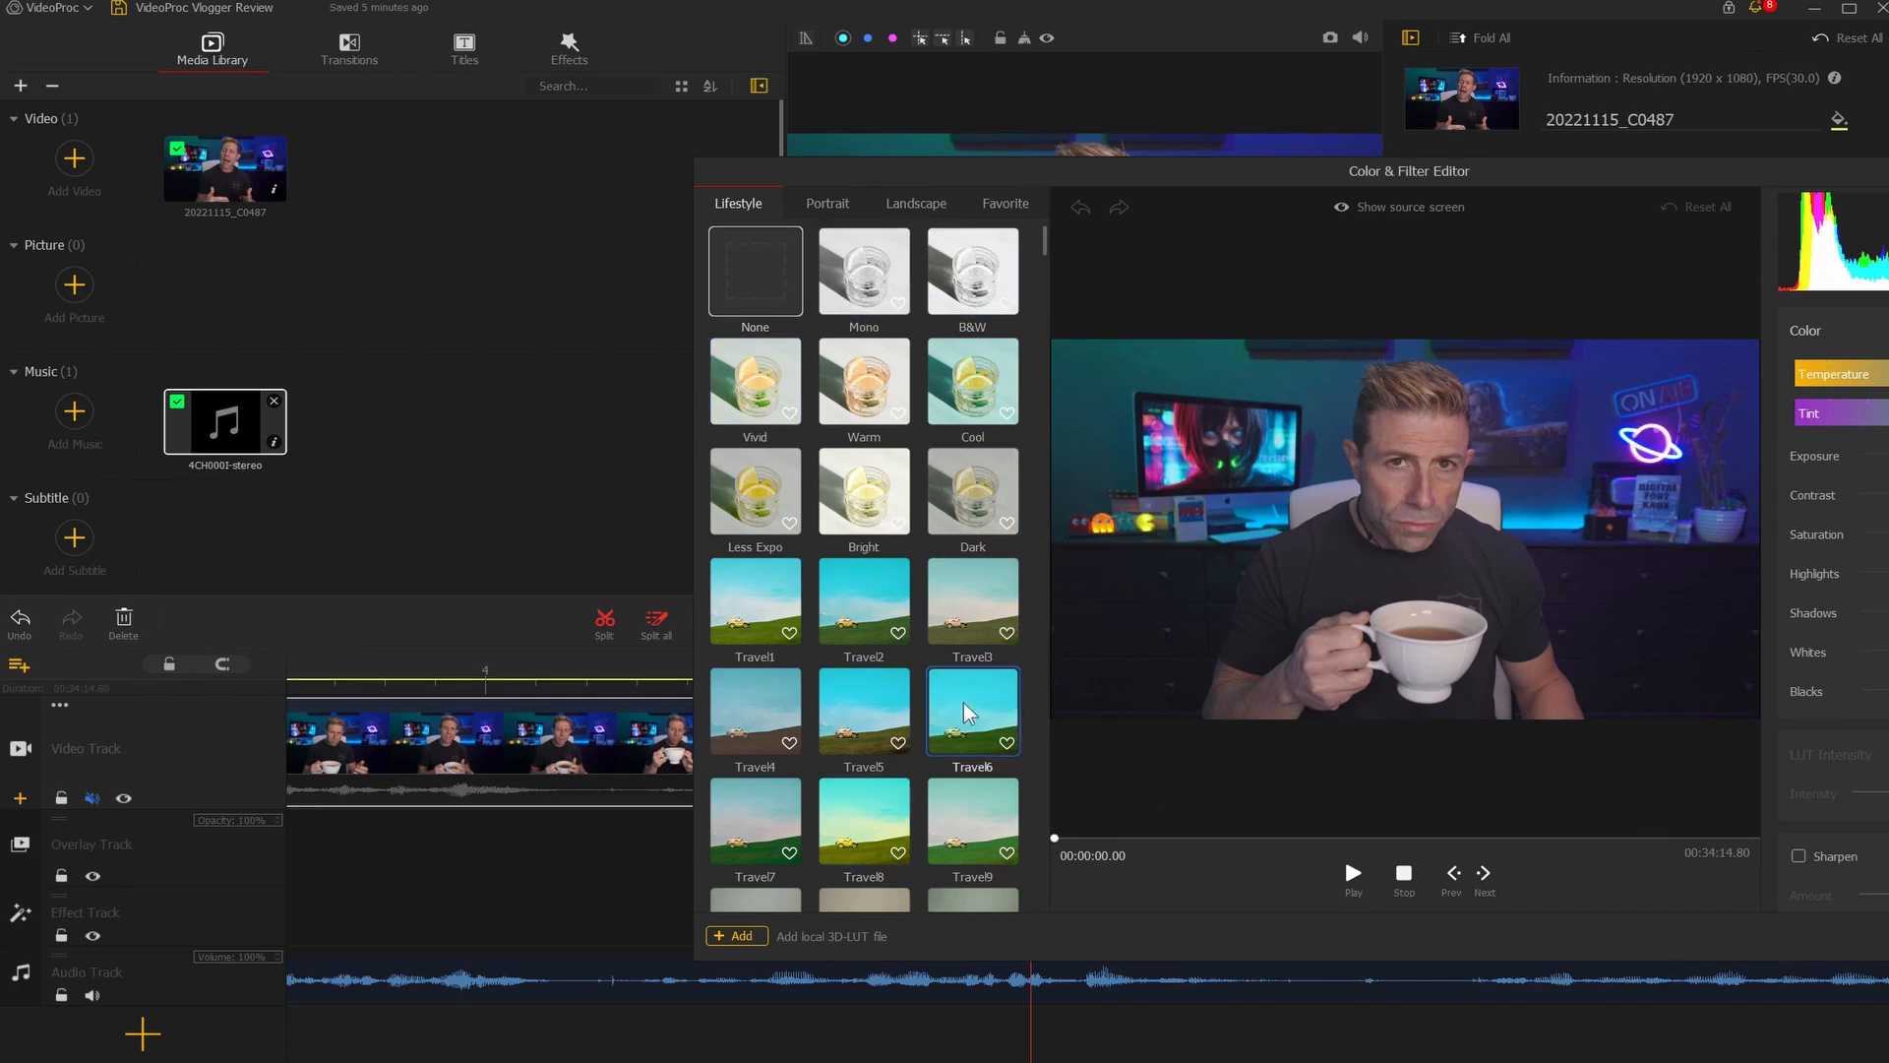
{"action": "scroll", "coordinate": [957, 725], "scroll_direction": "down", "scroll_amount": 3}
{"action": "scroll", "coordinate": [950, 770], "scroll_direction": "down", "scroll_amount": 3}
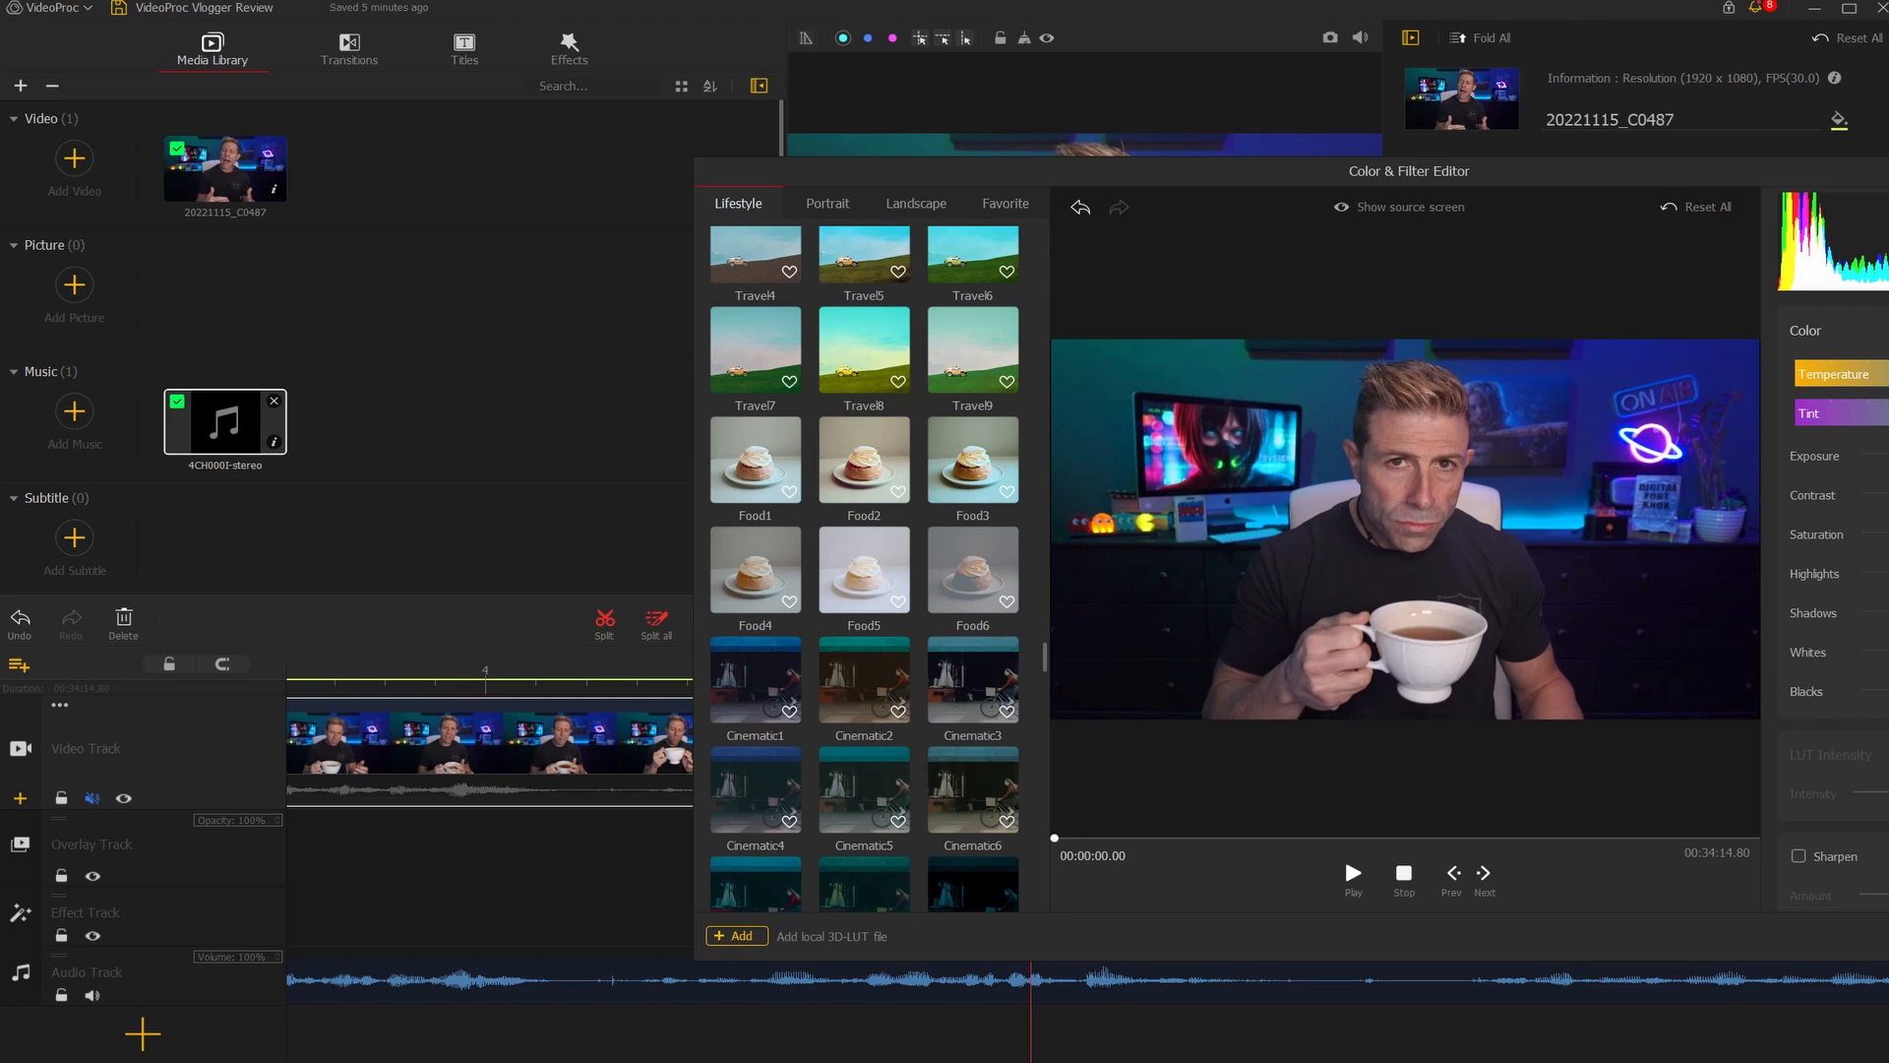
{"action": "key", "text": "Return"}
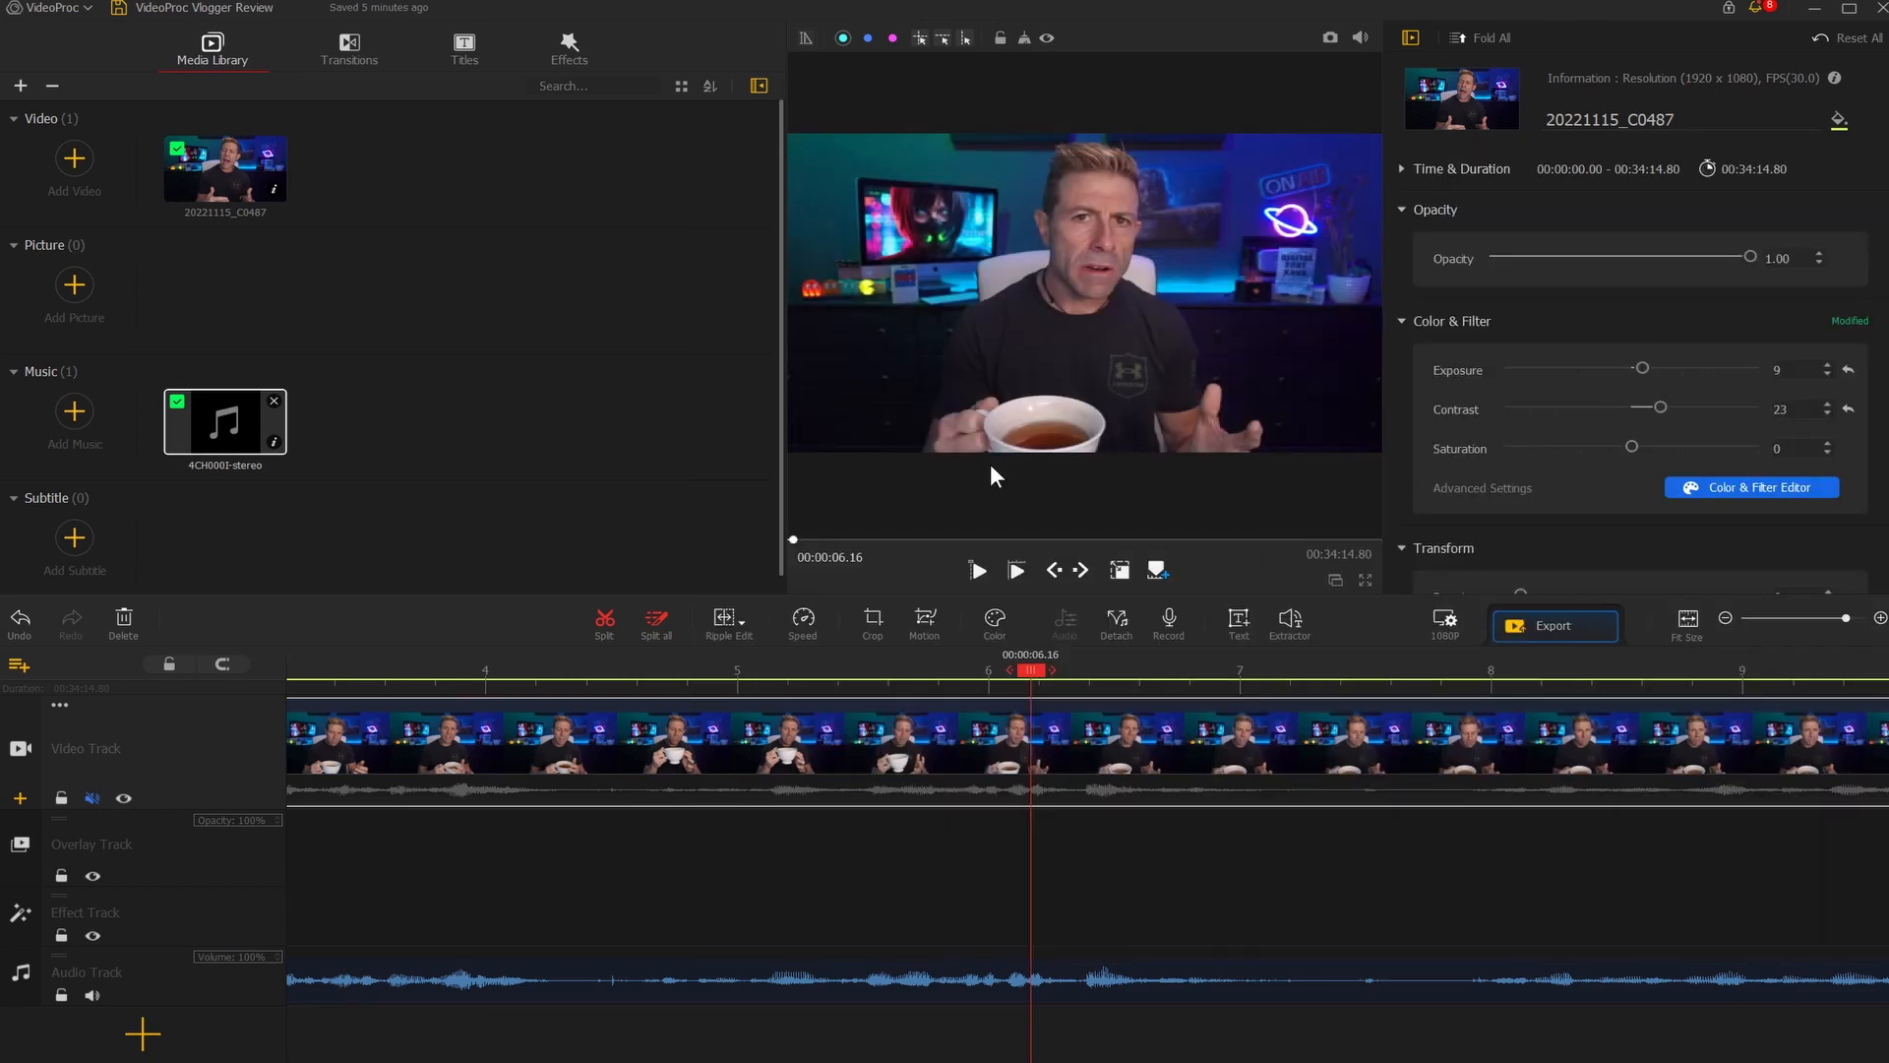
Play back the colour-corrected clip from about 6 seconds to review the picture and sound
{"action": "key", "text": "space"}
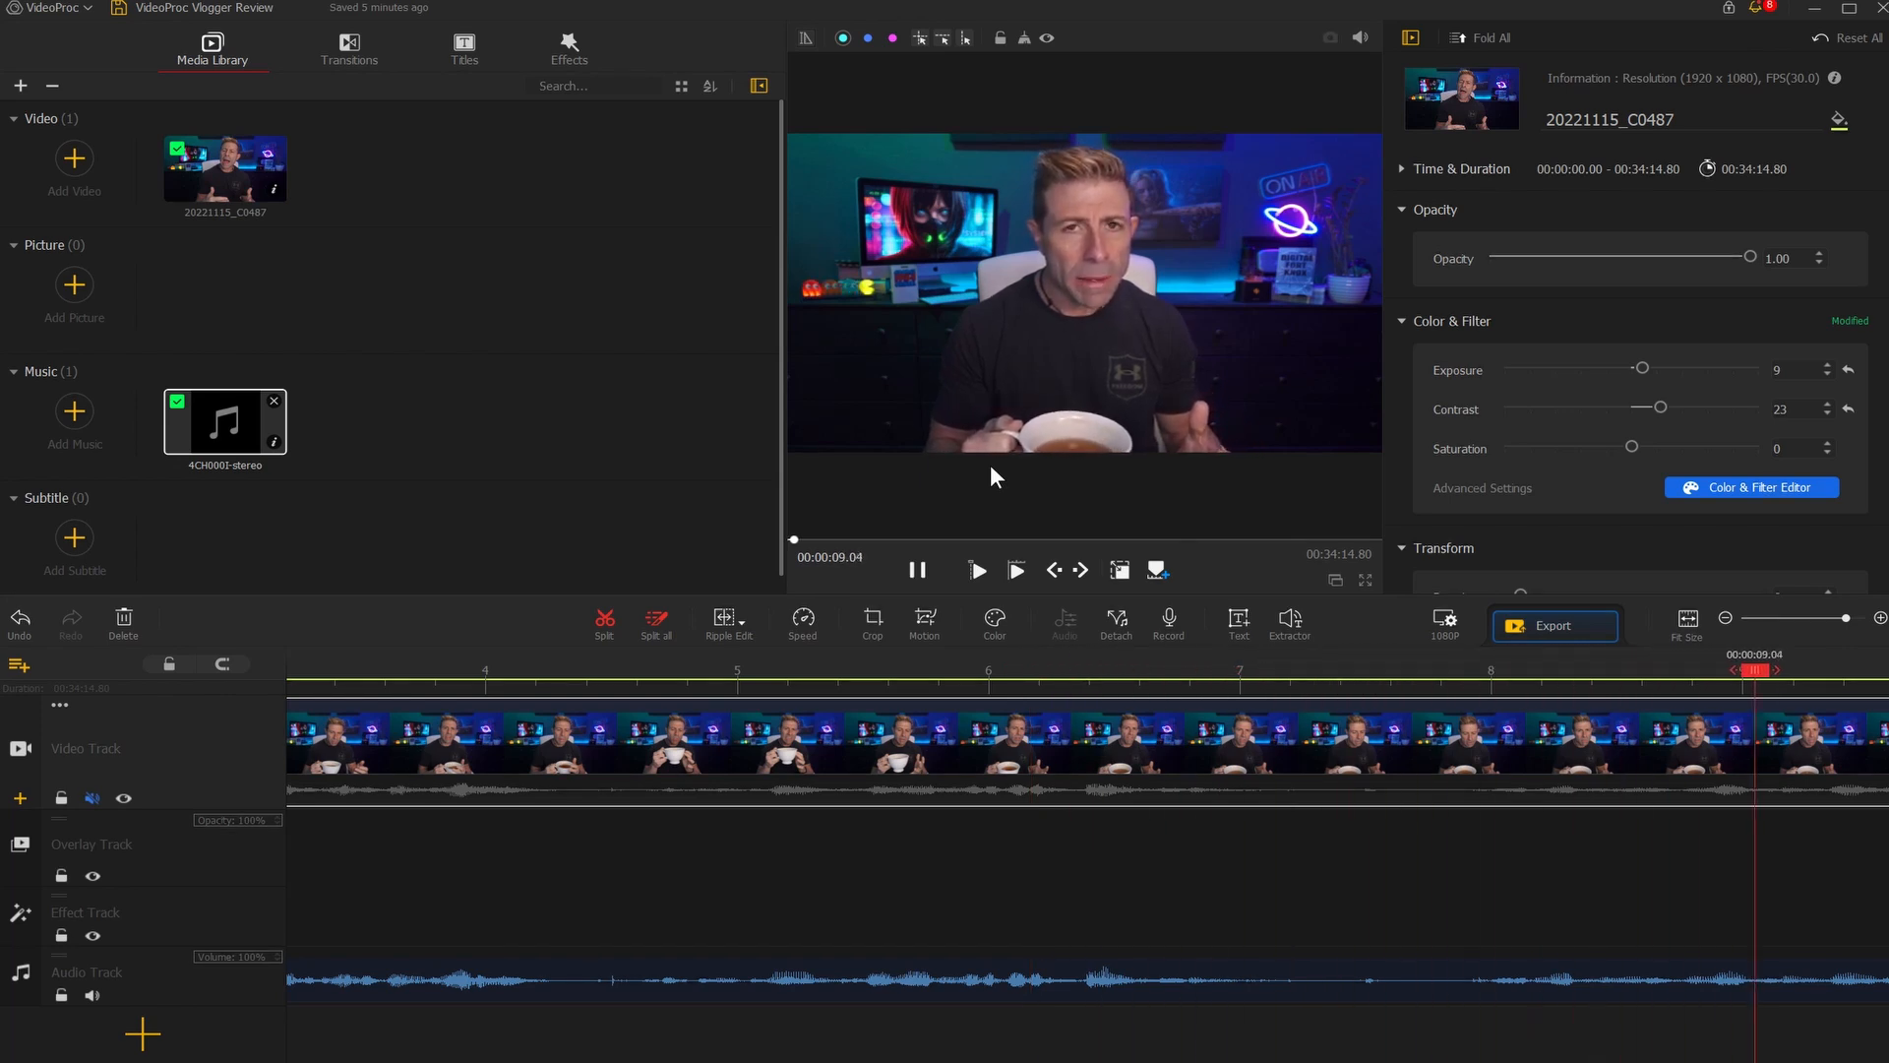
{"action": "key", "text": "space"}
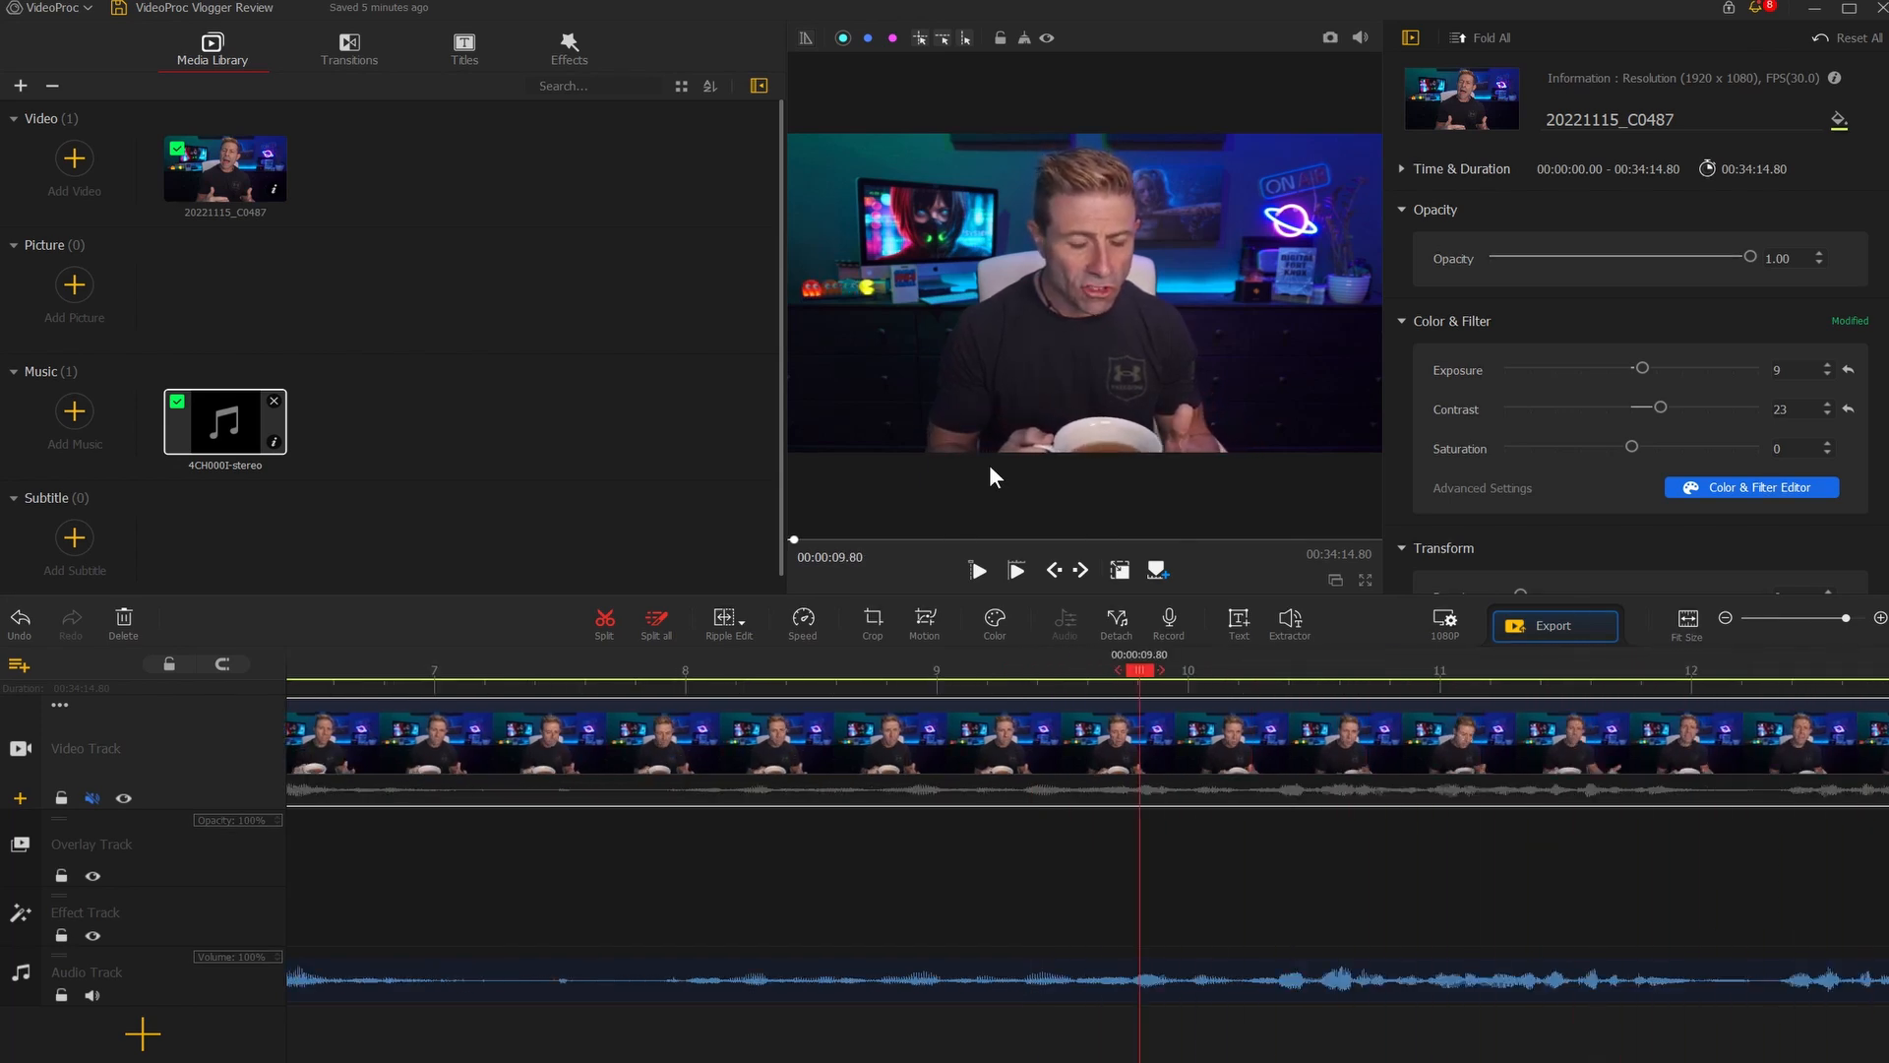
{"action": "key", "text": "space"}
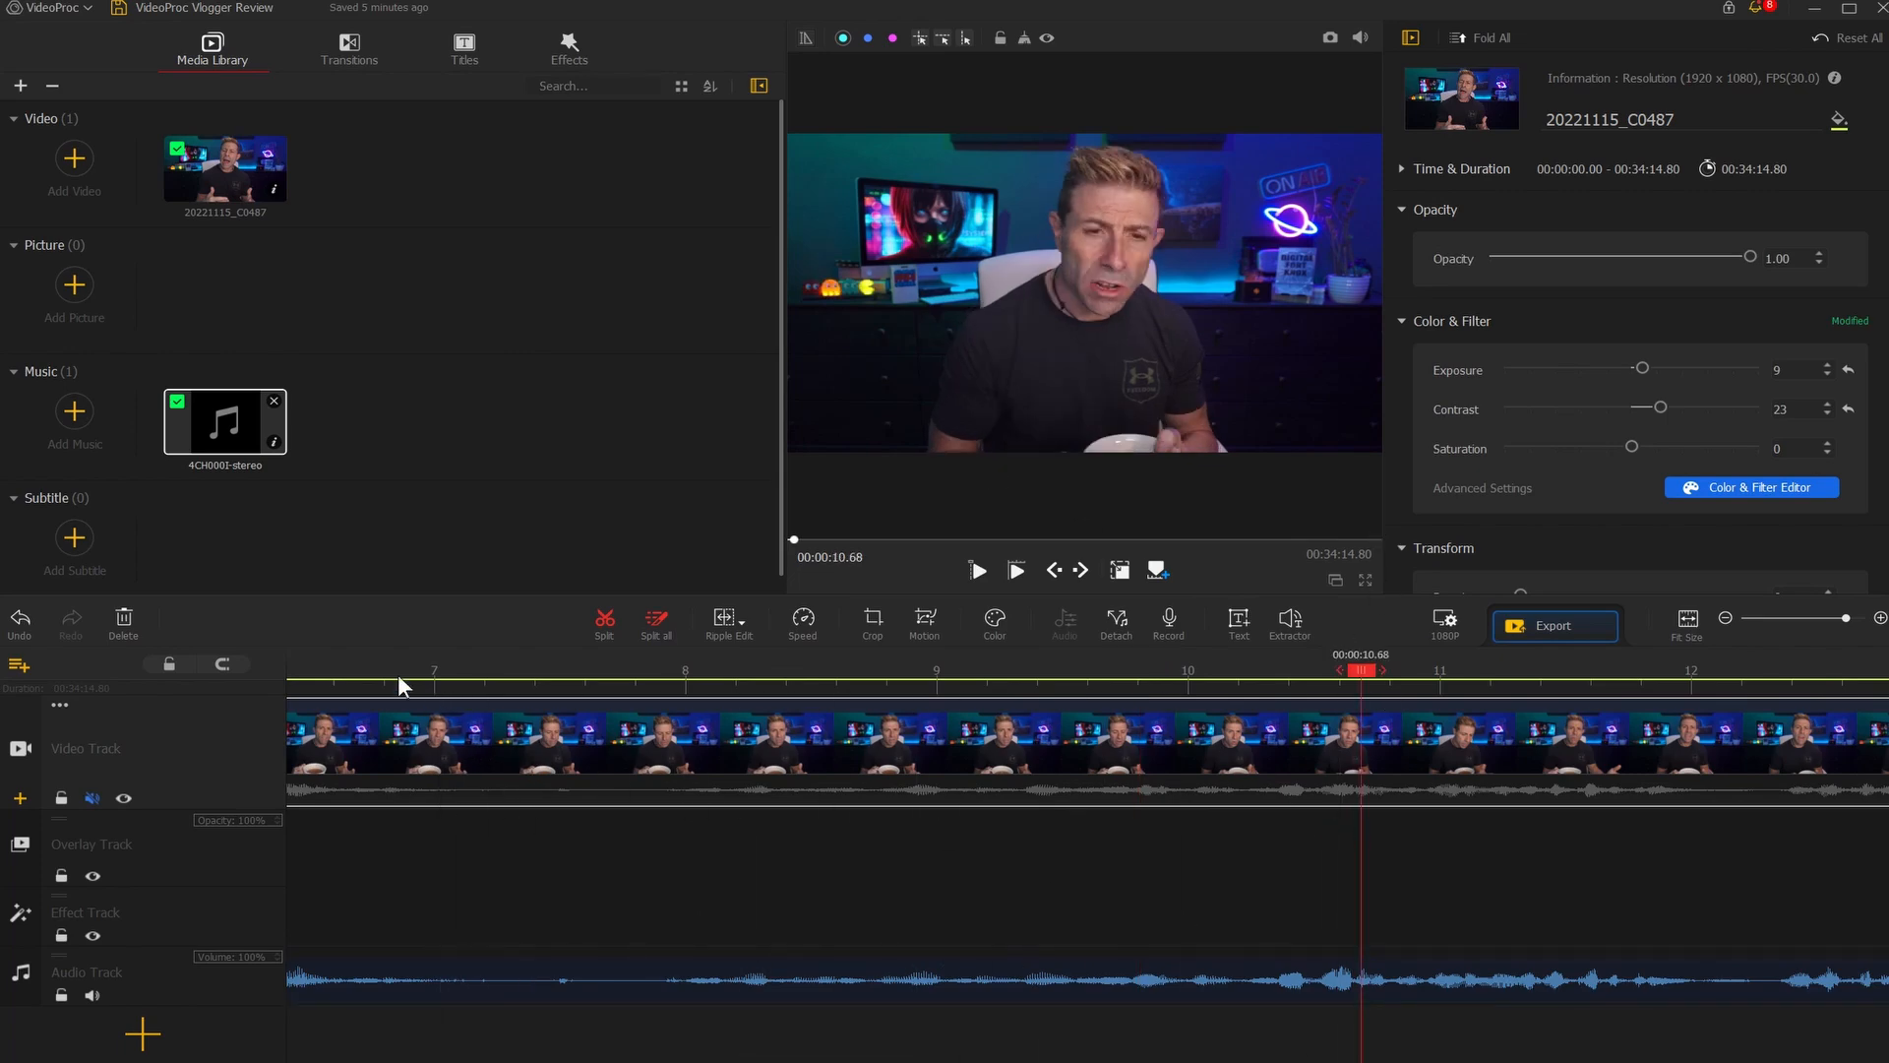
{"action": "left_click_drag", "start_coordinate": [397, 675], "coordinate": [689, 677]}
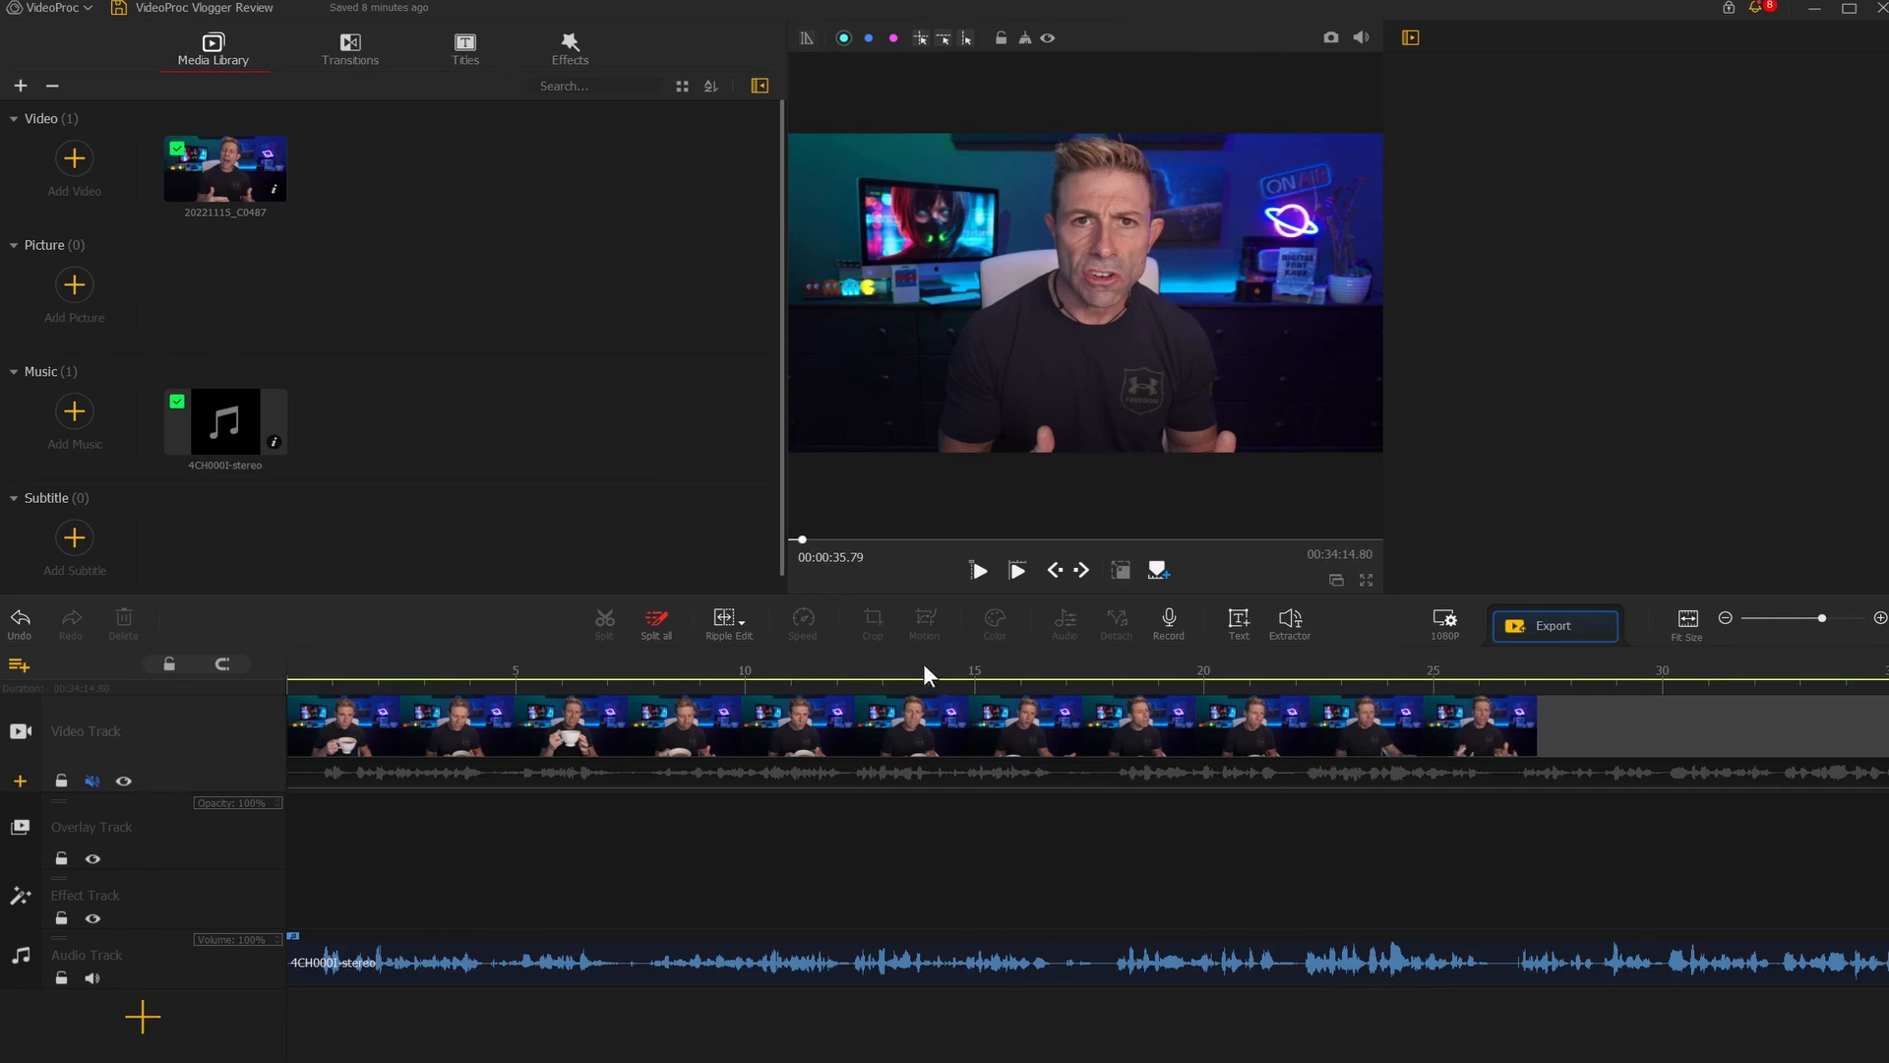
Find the start of the unwanted passage and split all tracks at 00:00:16.96
{"action": "left_click", "coordinate": [1102, 677]}
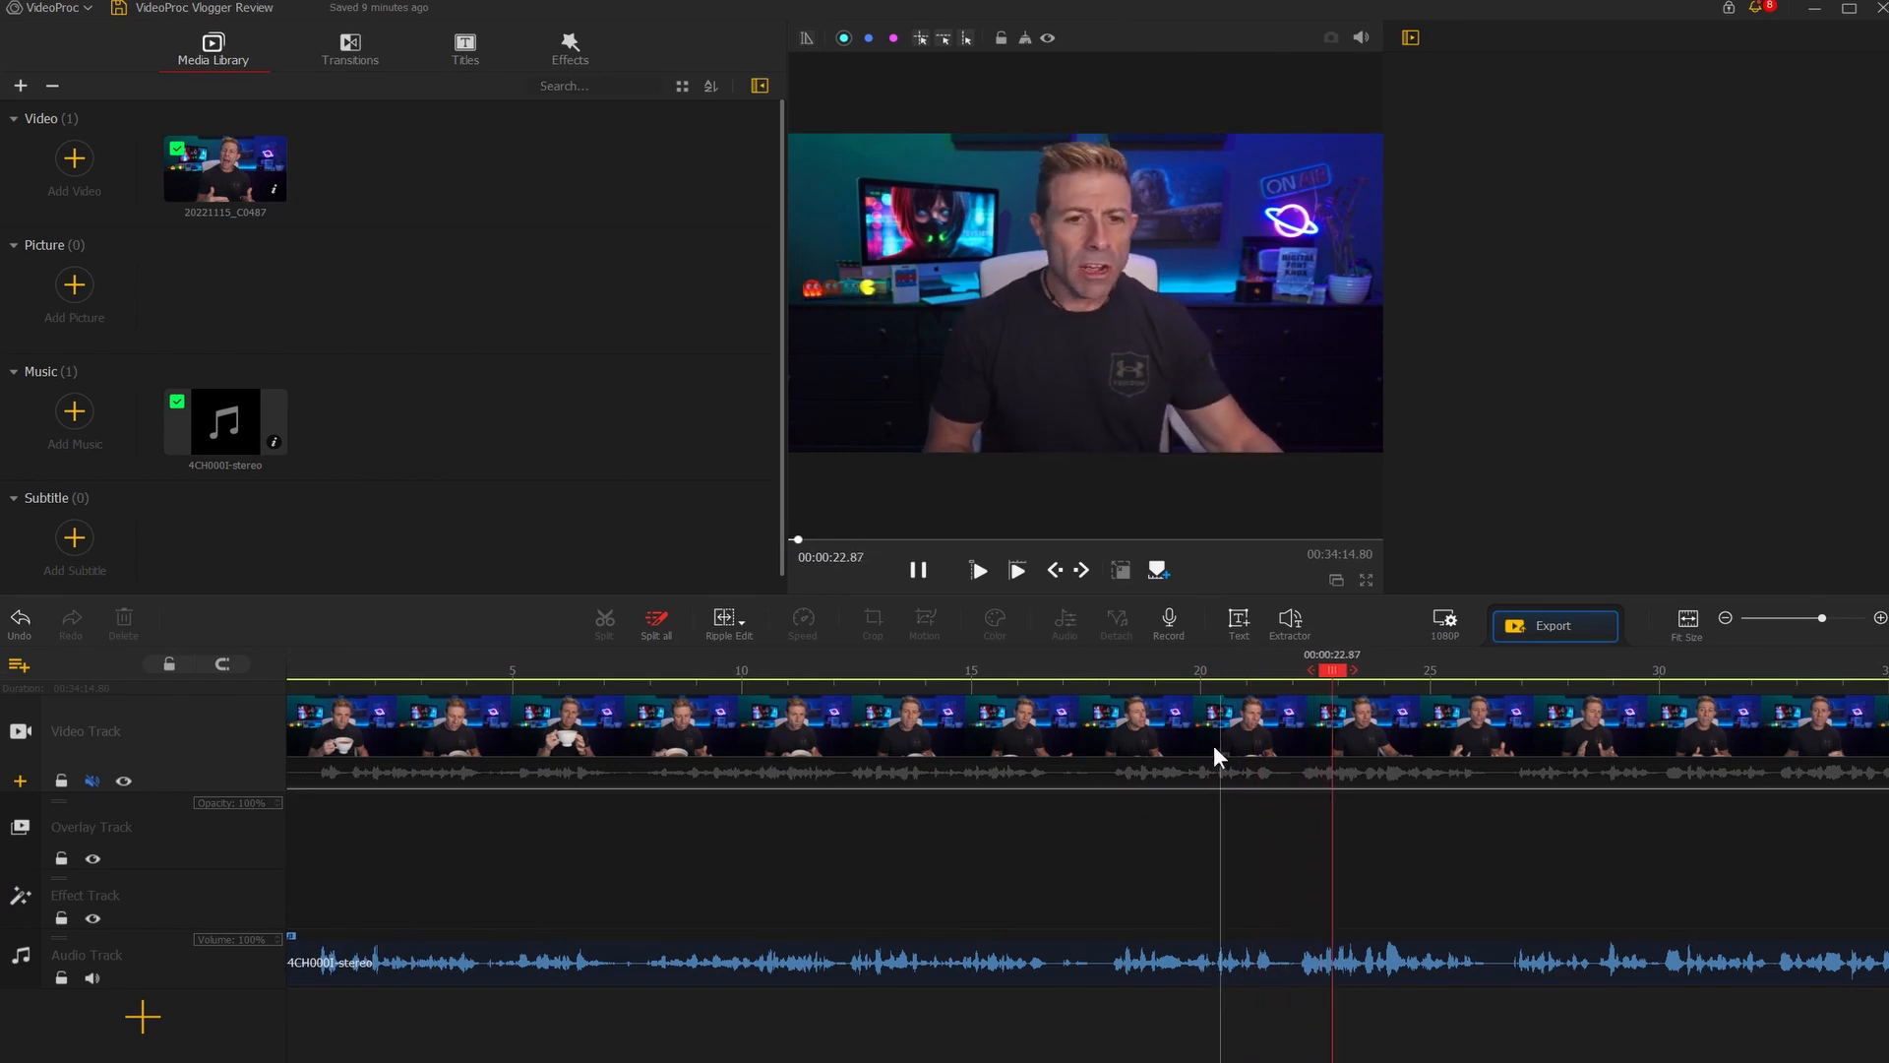
{"action": "left_click", "coordinate": [1045, 671]}
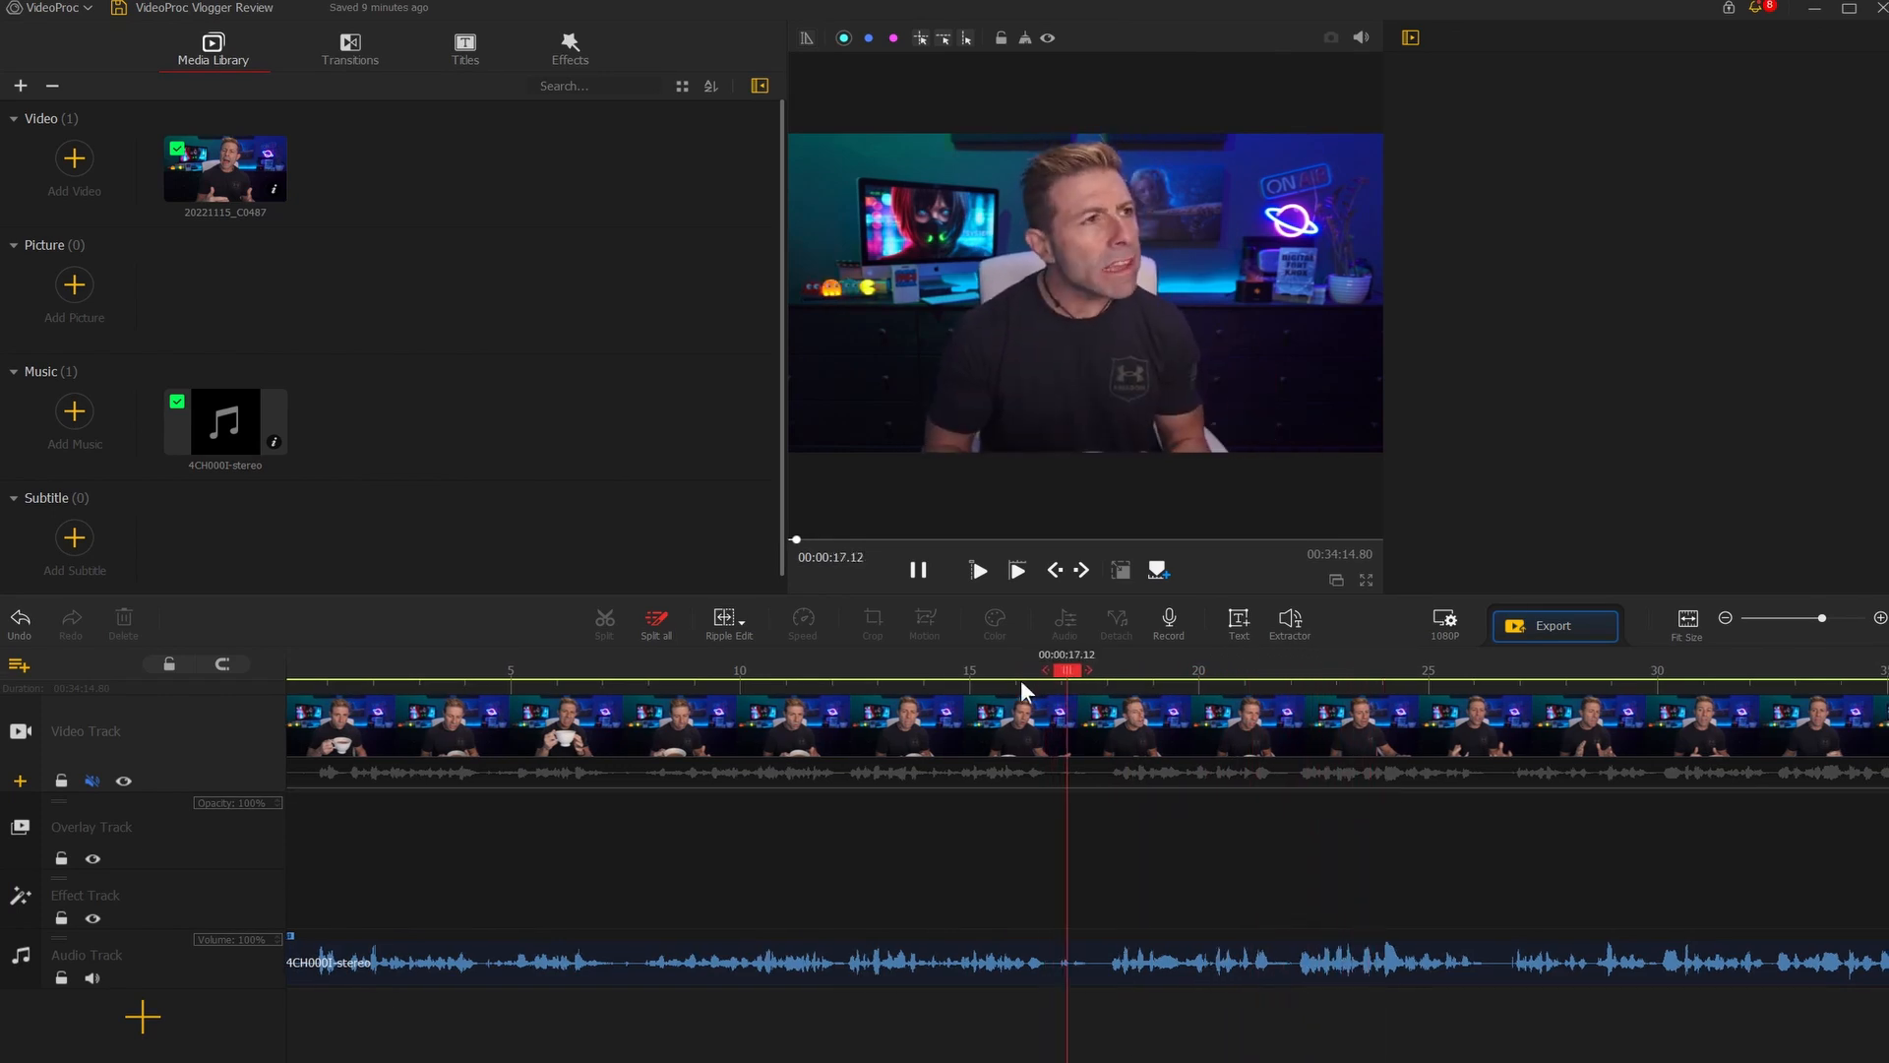
{"action": "scroll", "coordinate": [1079, 717], "scroll_direction": "up", "scroll_amount": 1}
{"action": "left_click", "coordinate": [988, 681]}
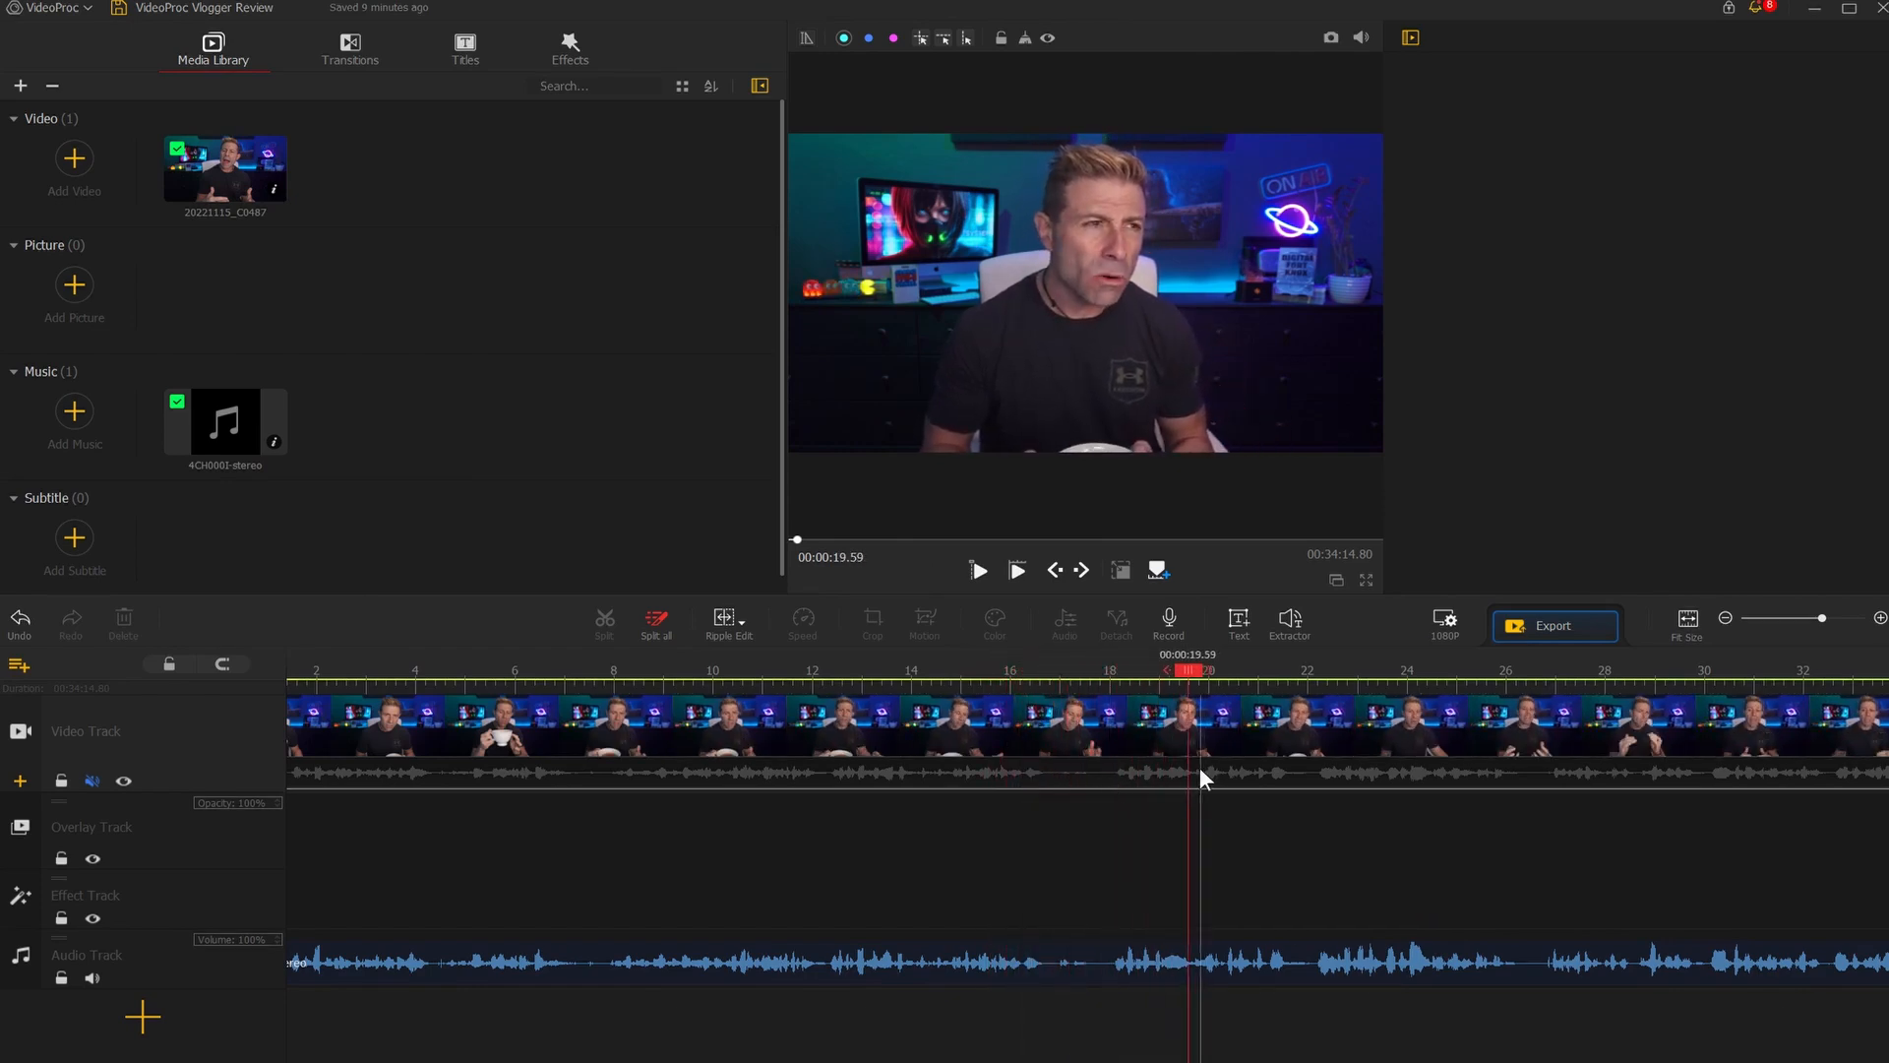
{"action": "left_click", "coordinate": [1123, 686]}
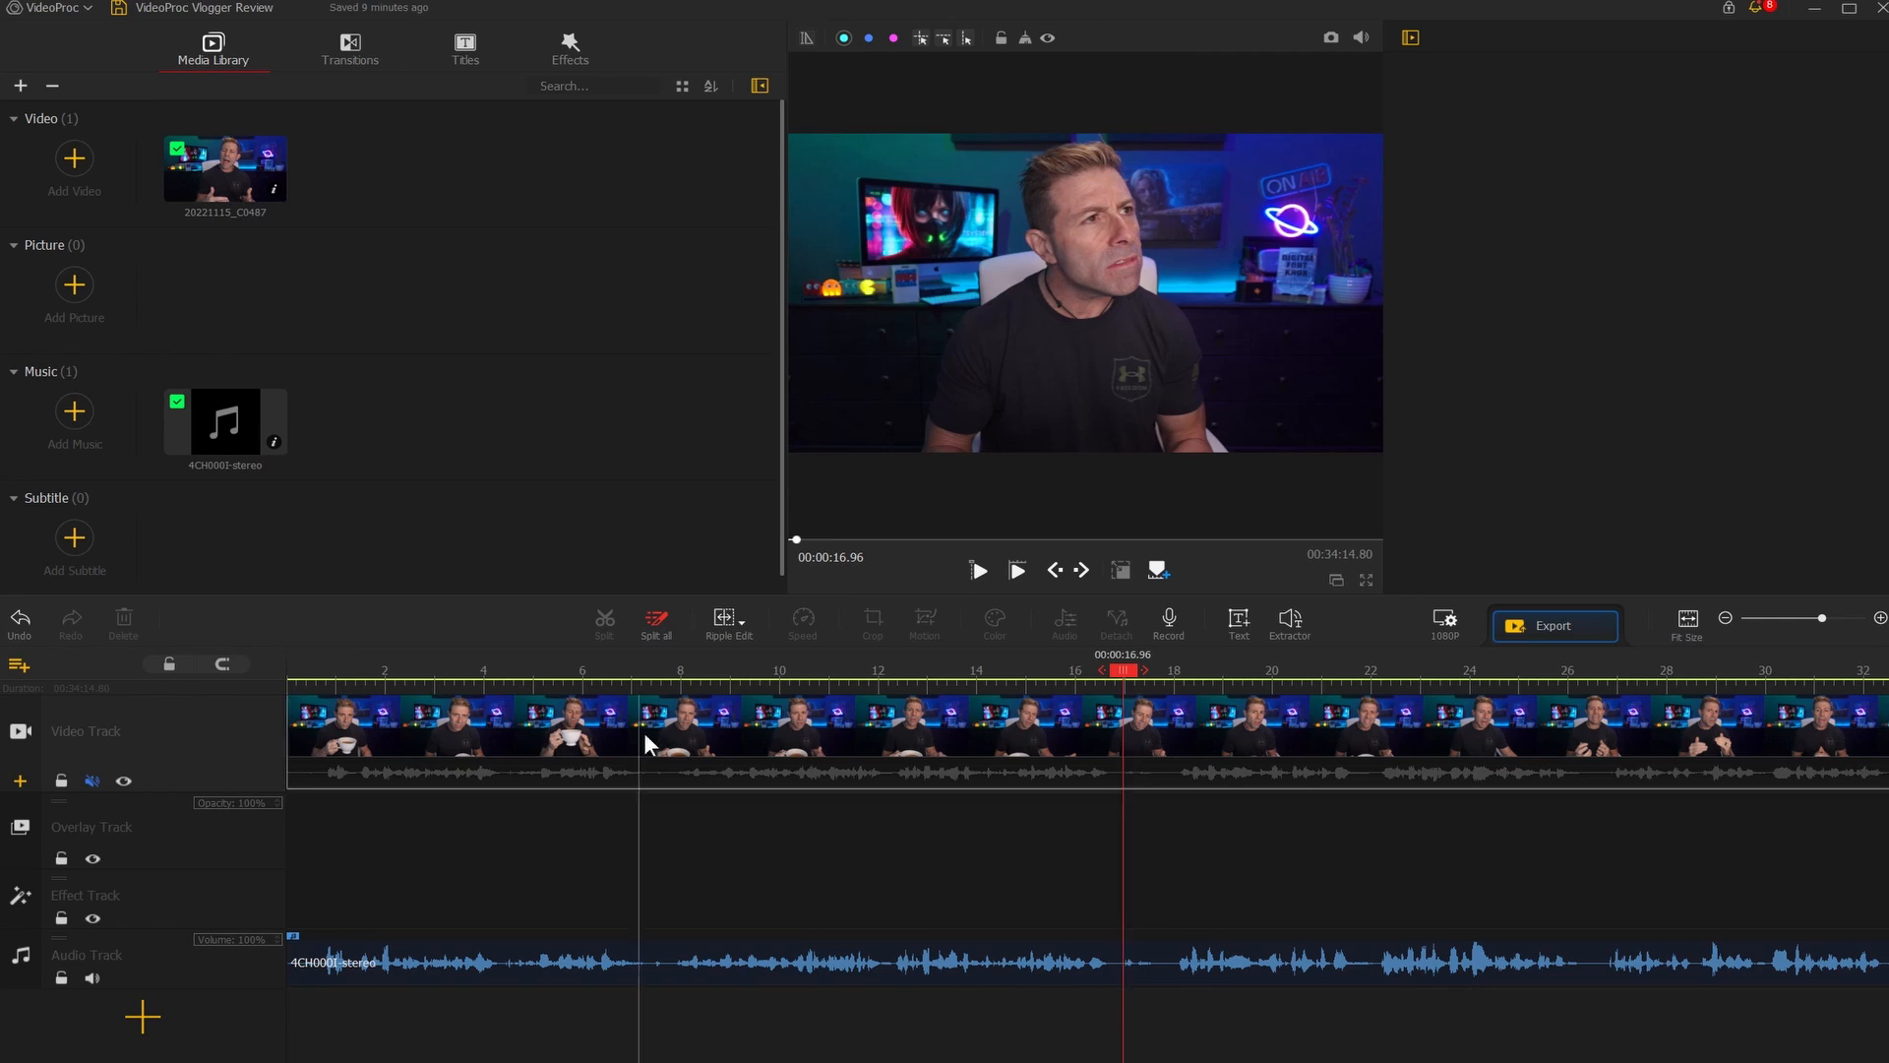
{"action": "left_click", "coordinate": [655, 626]}
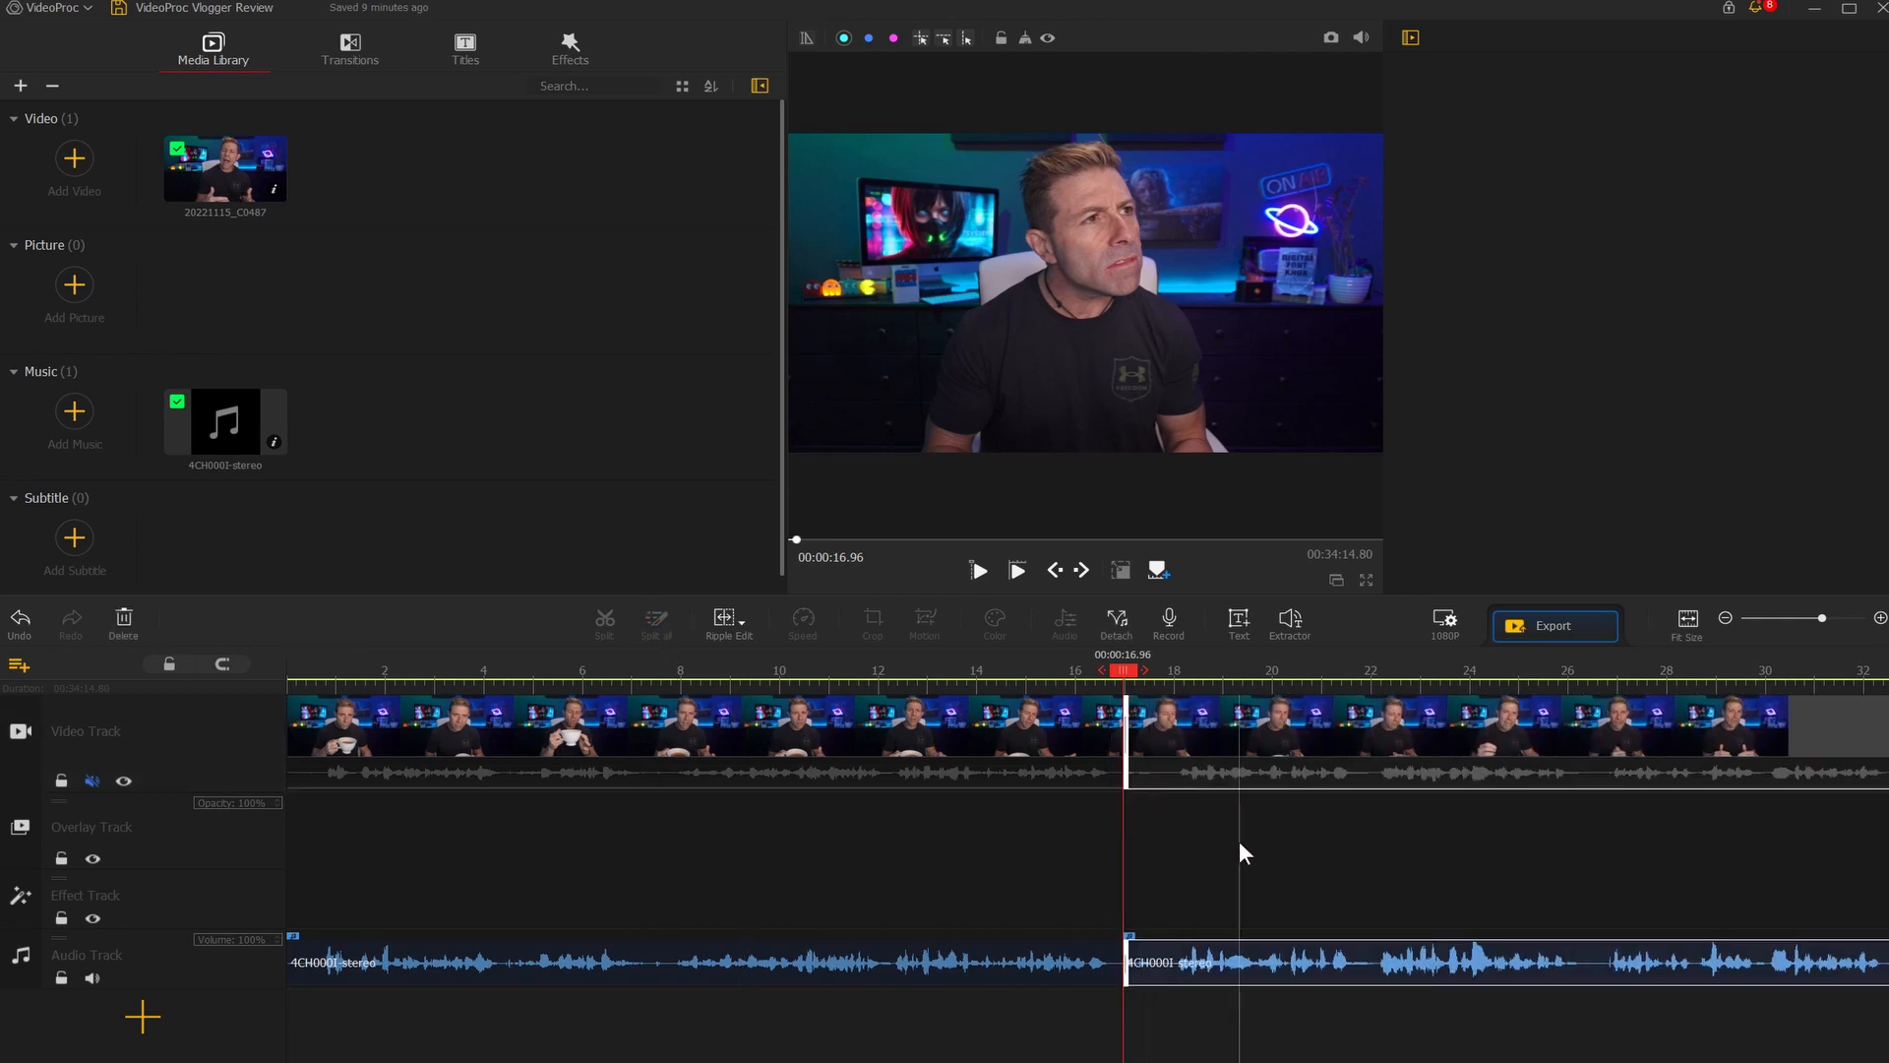
Find the end of the unwanted passage and split all tracks at 00:00:22.00
{"action": "left_click", "coordinate": [1185, 669]}
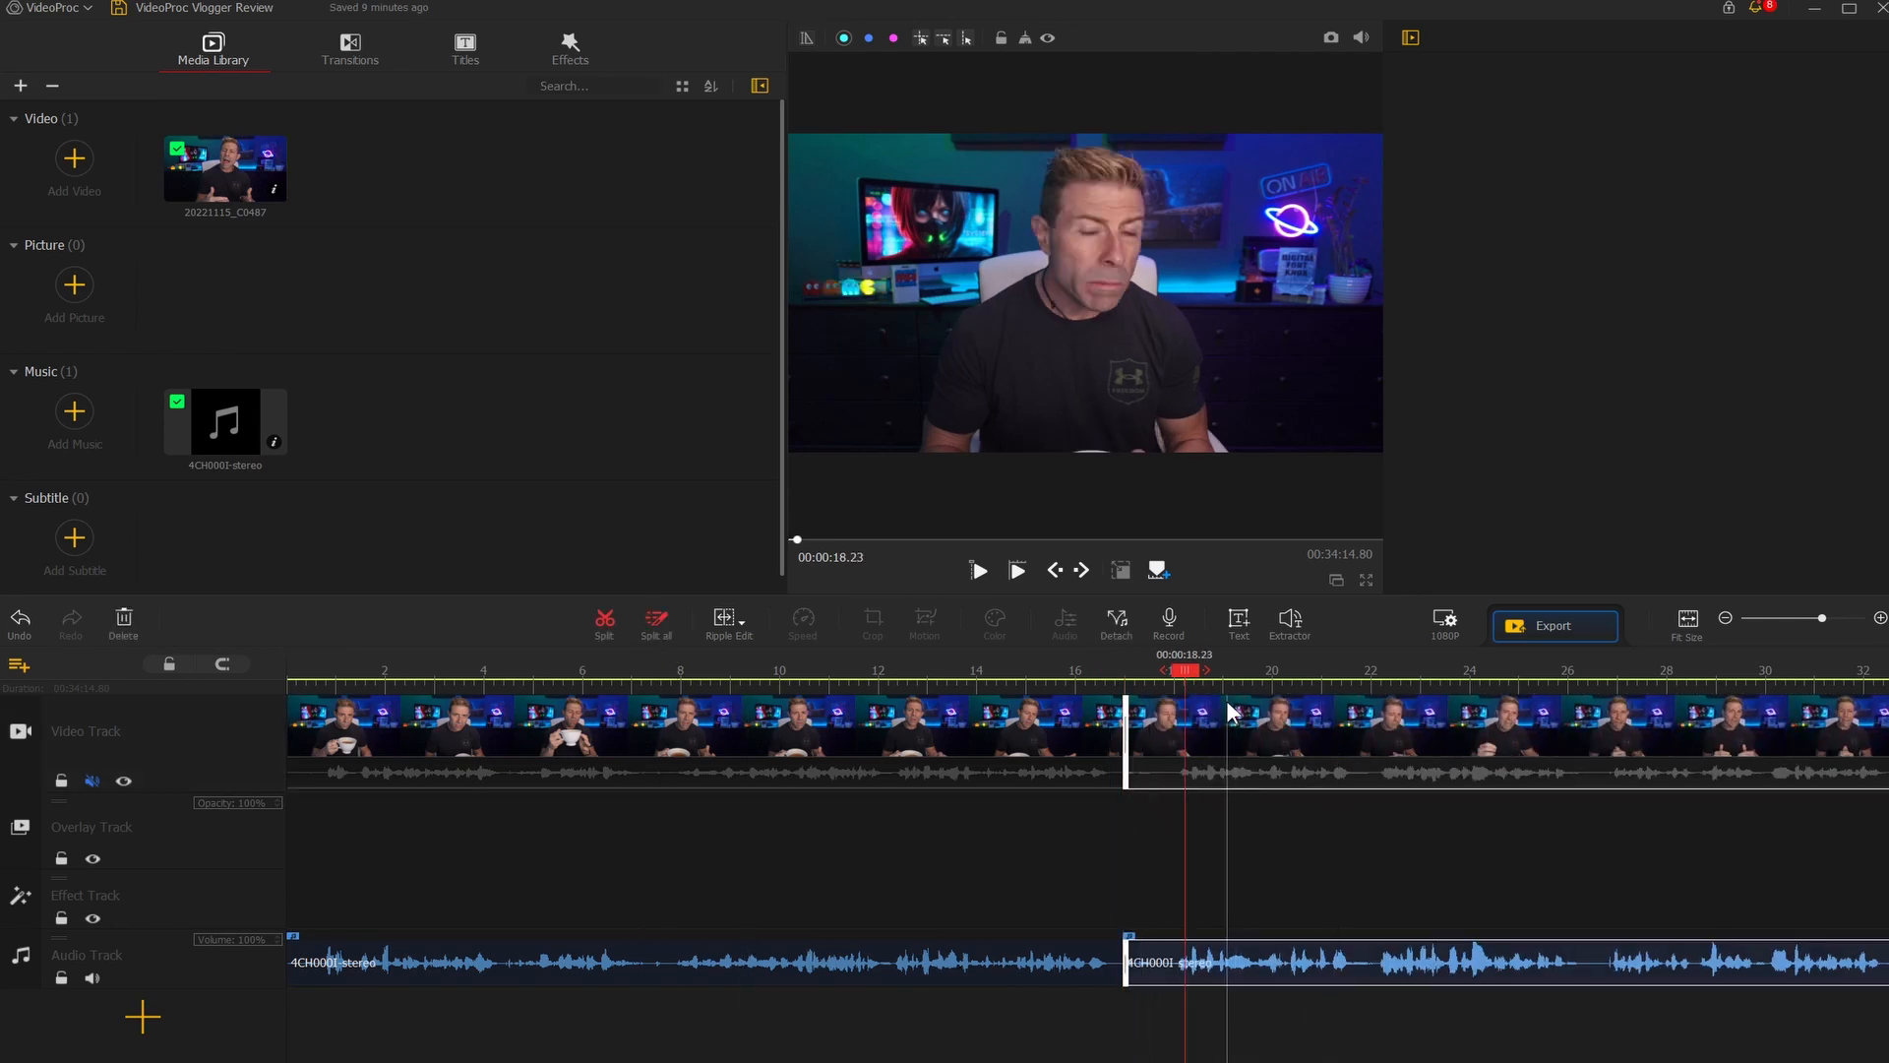
{"action": "key", "text": "space"}
{"action": "key", "text": "space"}
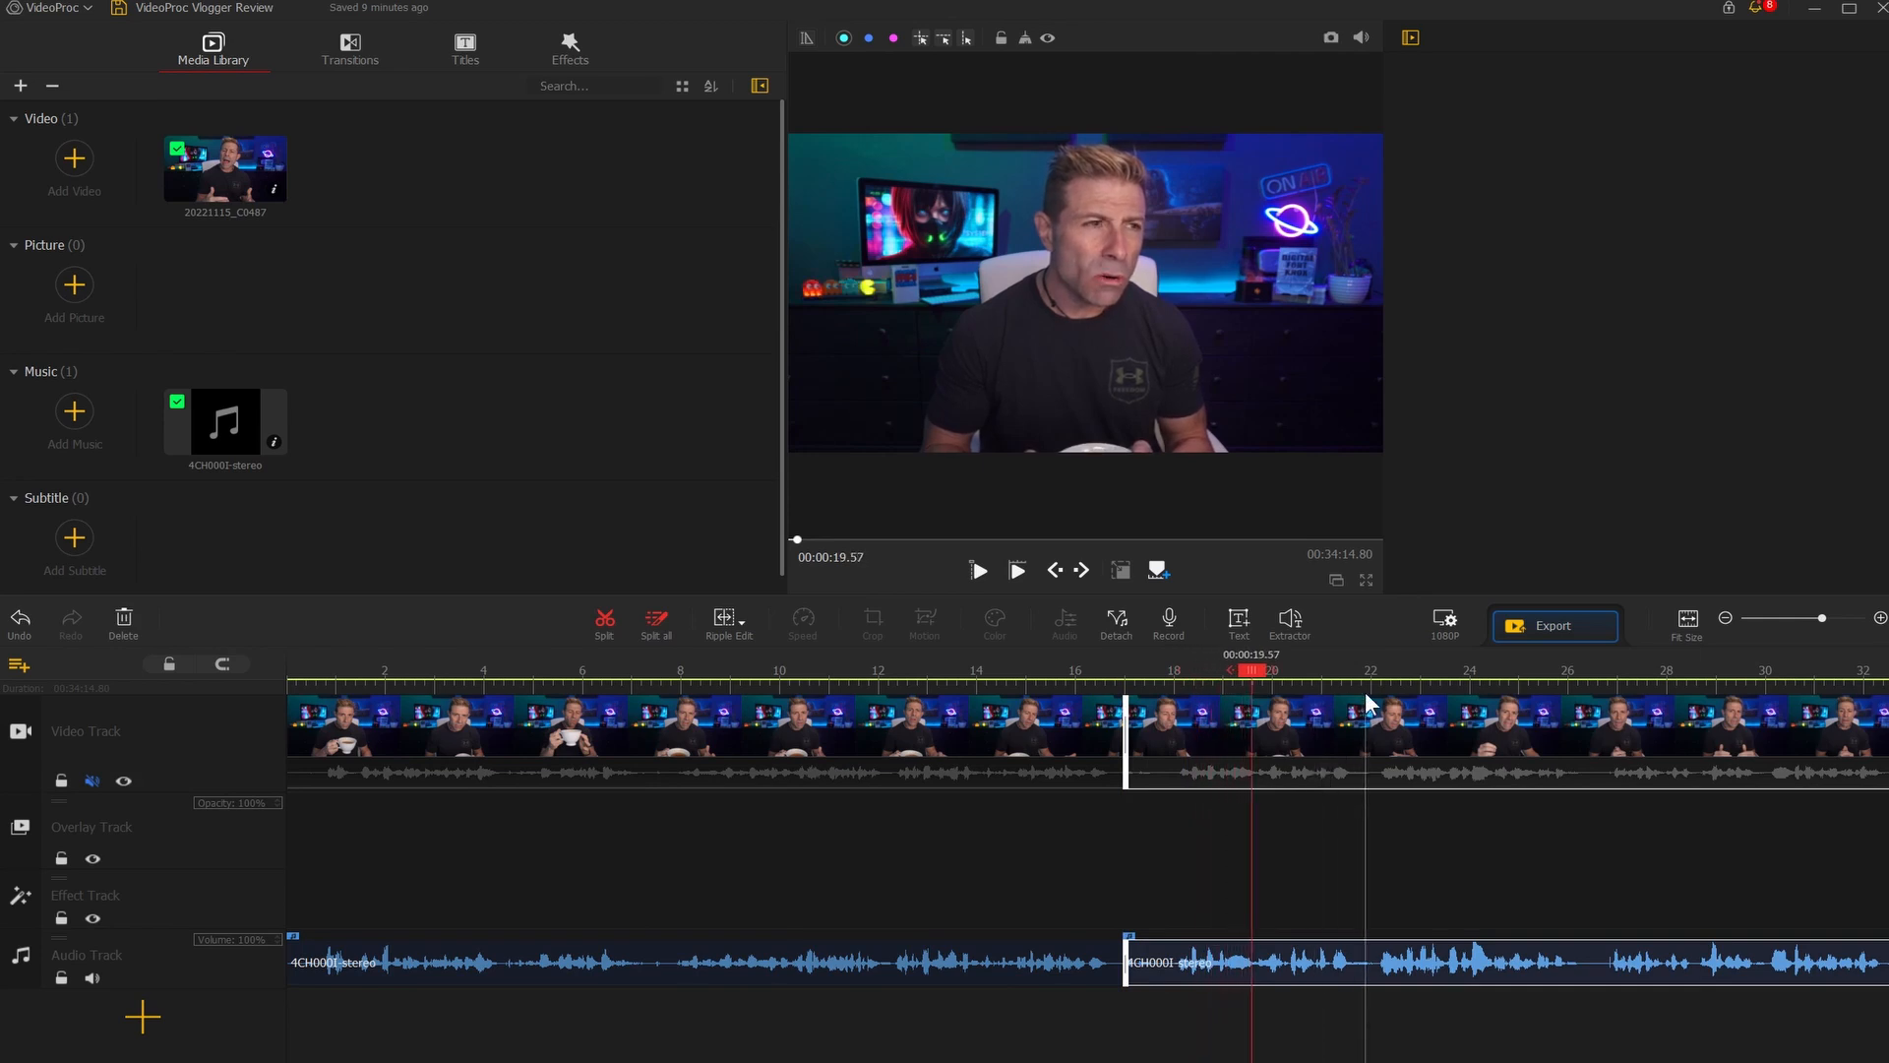
{"action": "left_click", "coordinate": [1372, 676]}
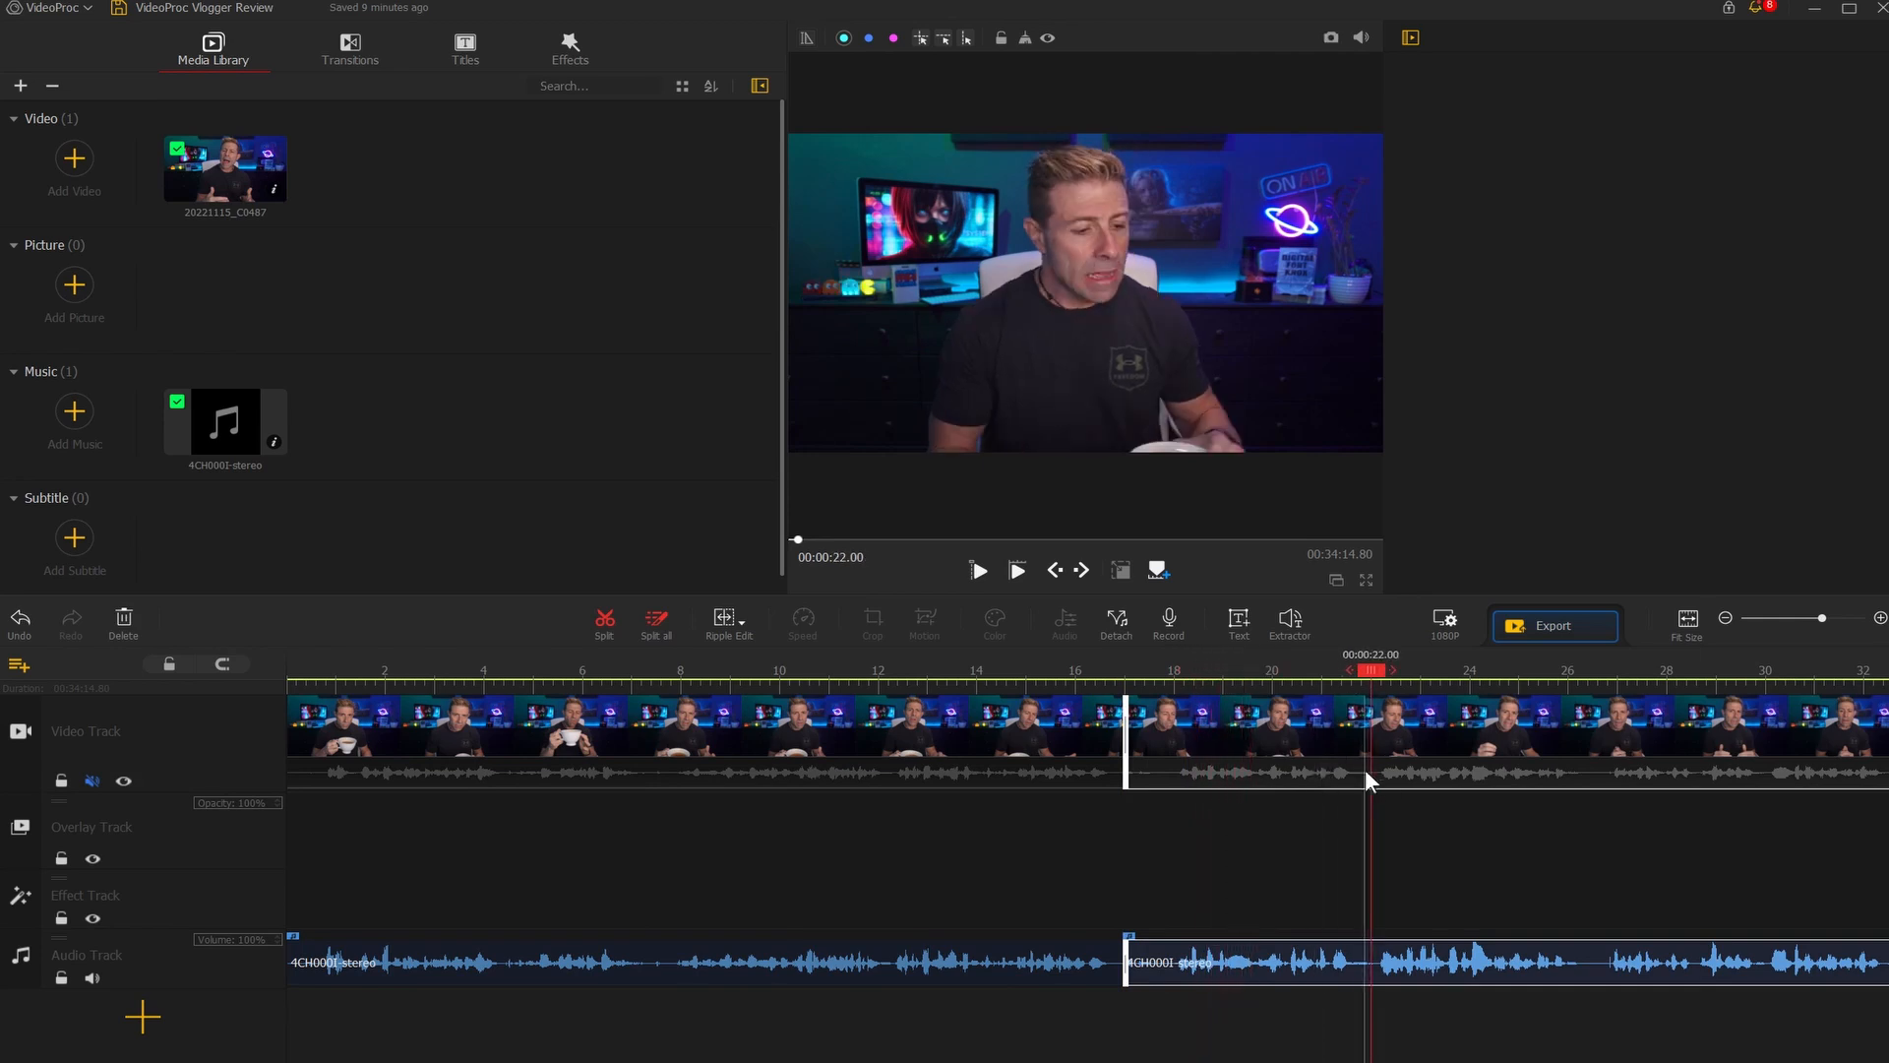
{"action": "left_click", "coordinate": [656, 625]}
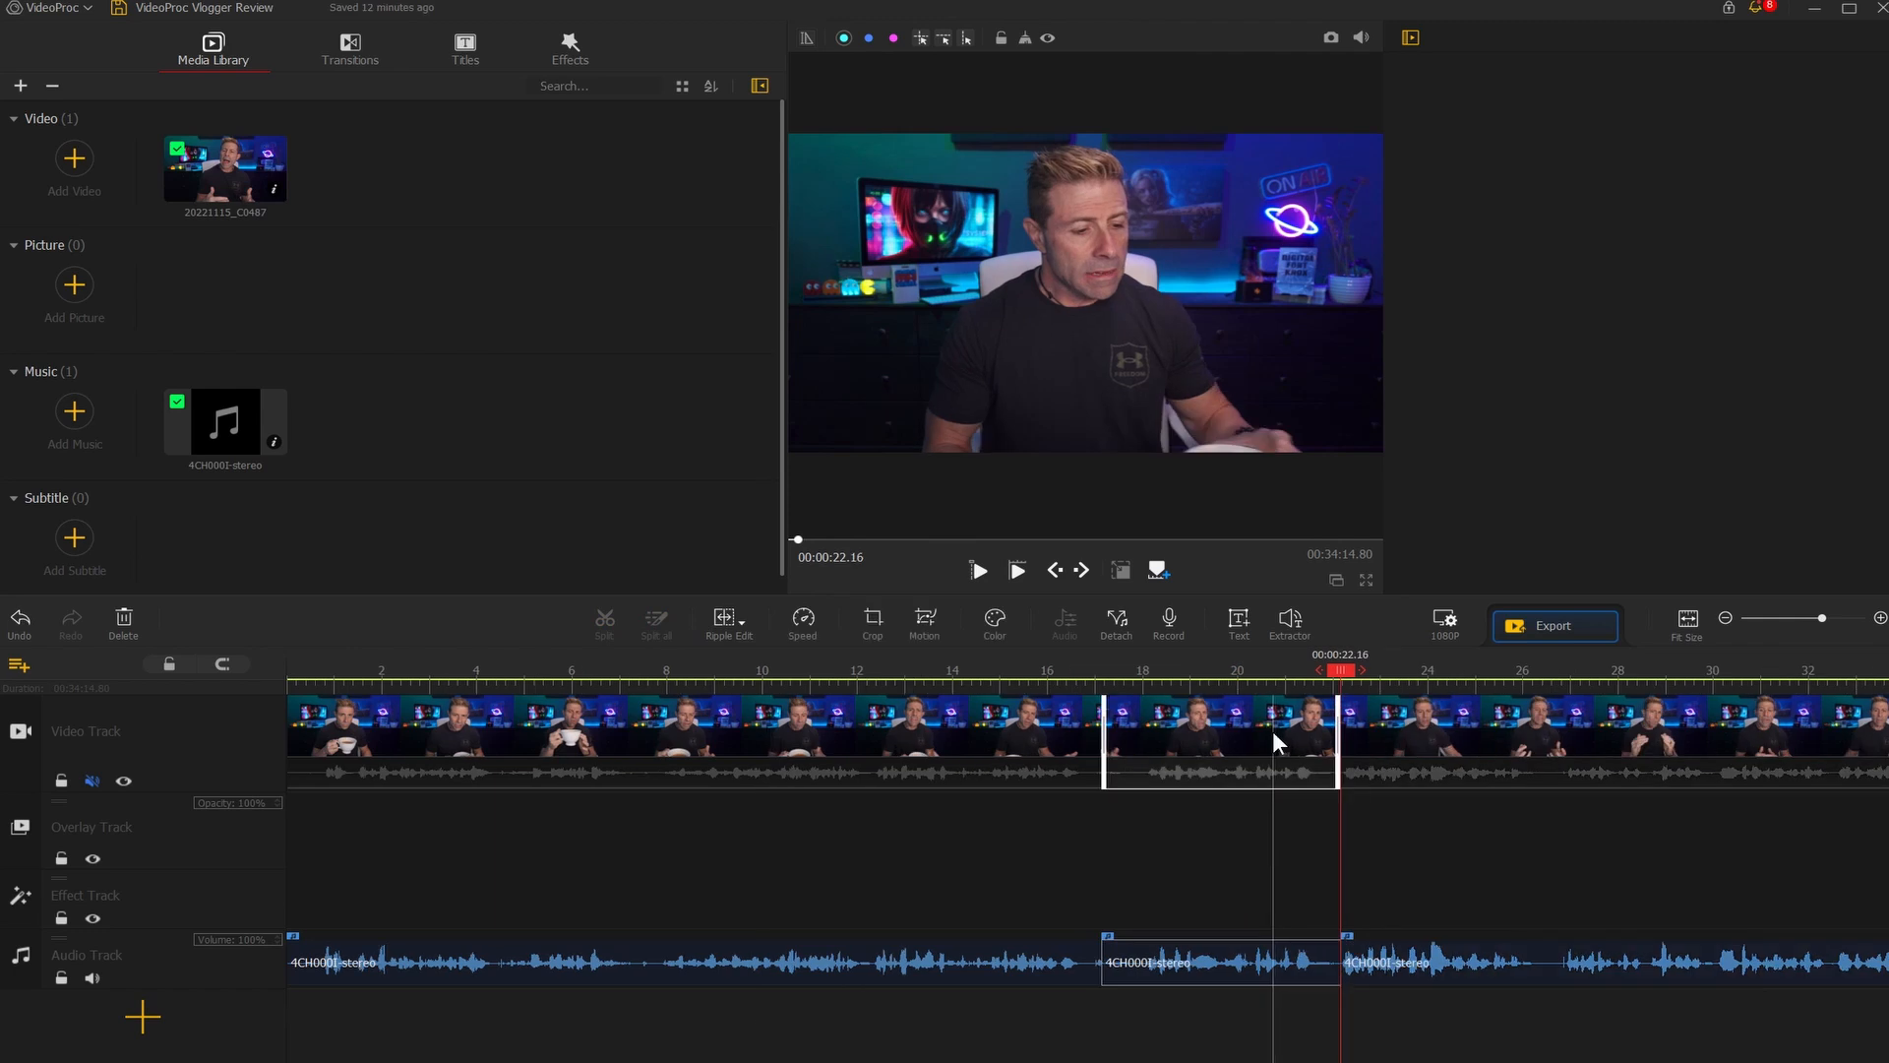
Delete the video and audio segments between the two cuts, redoing the audio deletion so the following audio closes the gap
{"action": "left_click", "coordinate": [1272, 740]}
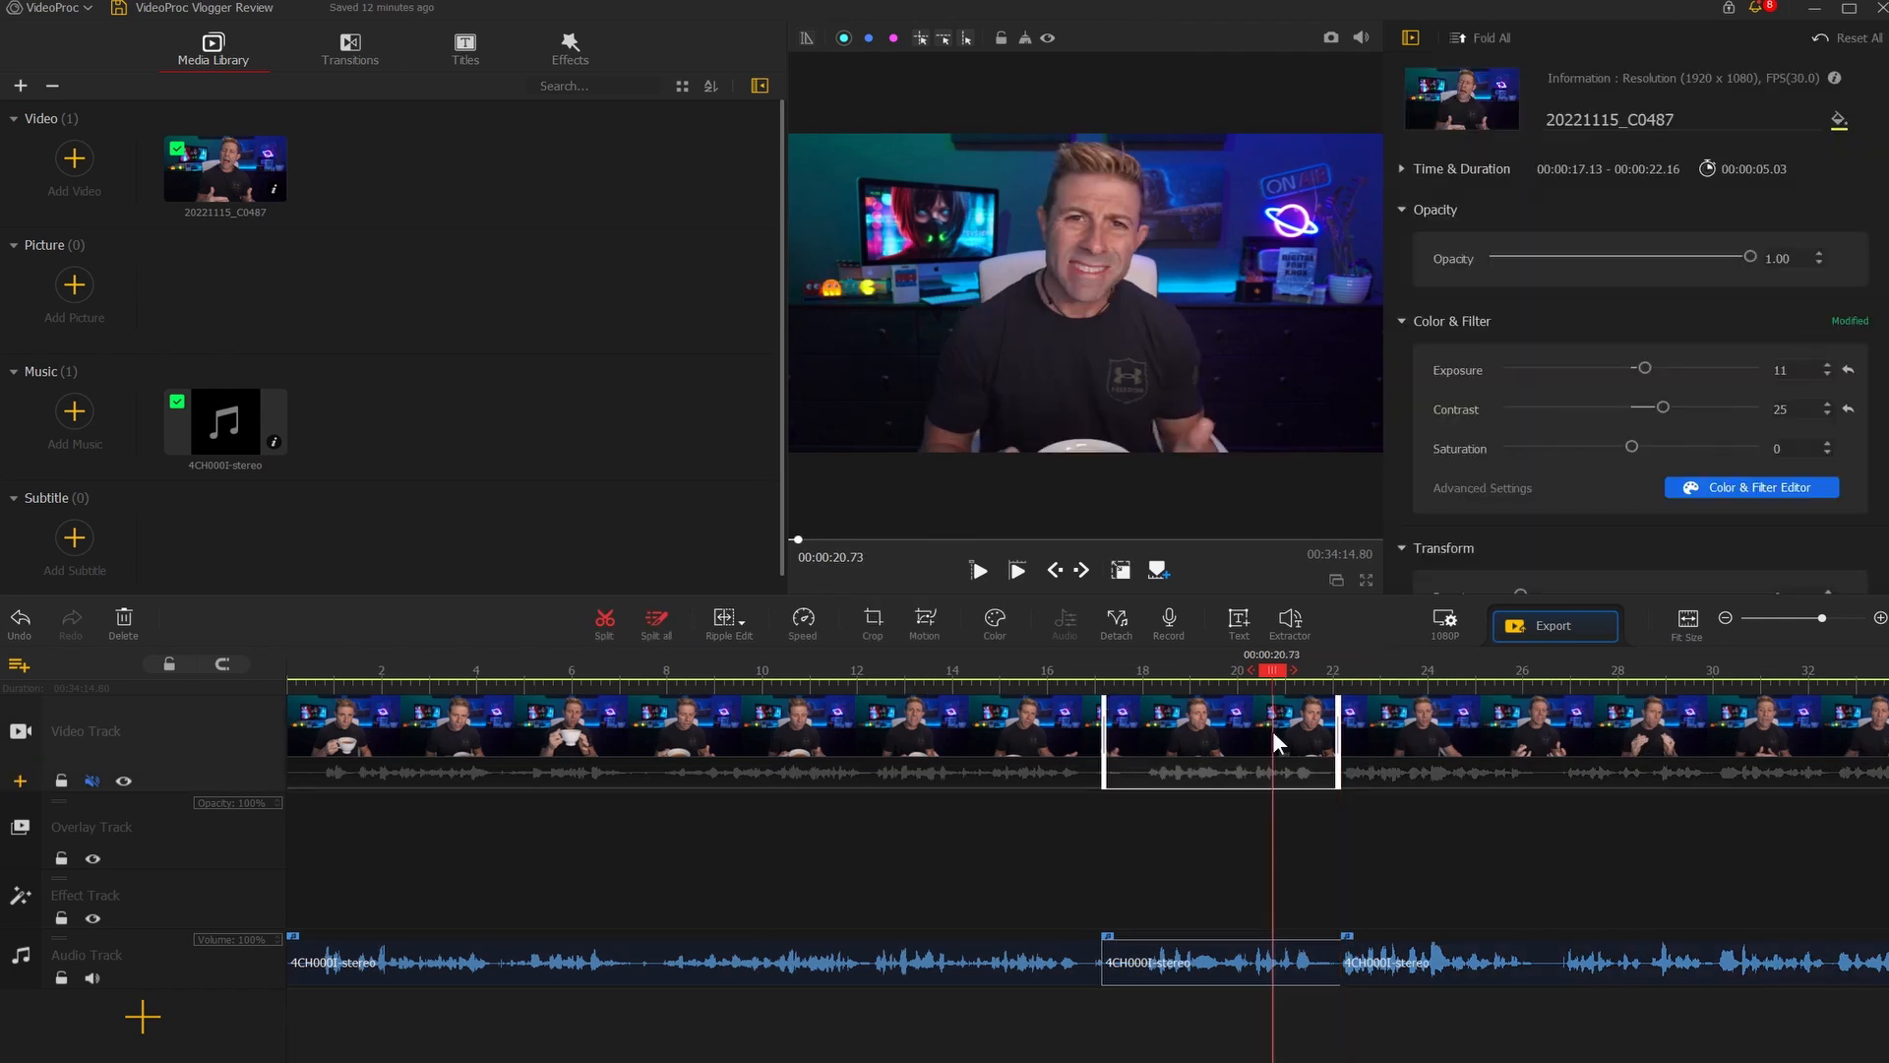
{"action": "key", "text": "Delete"}
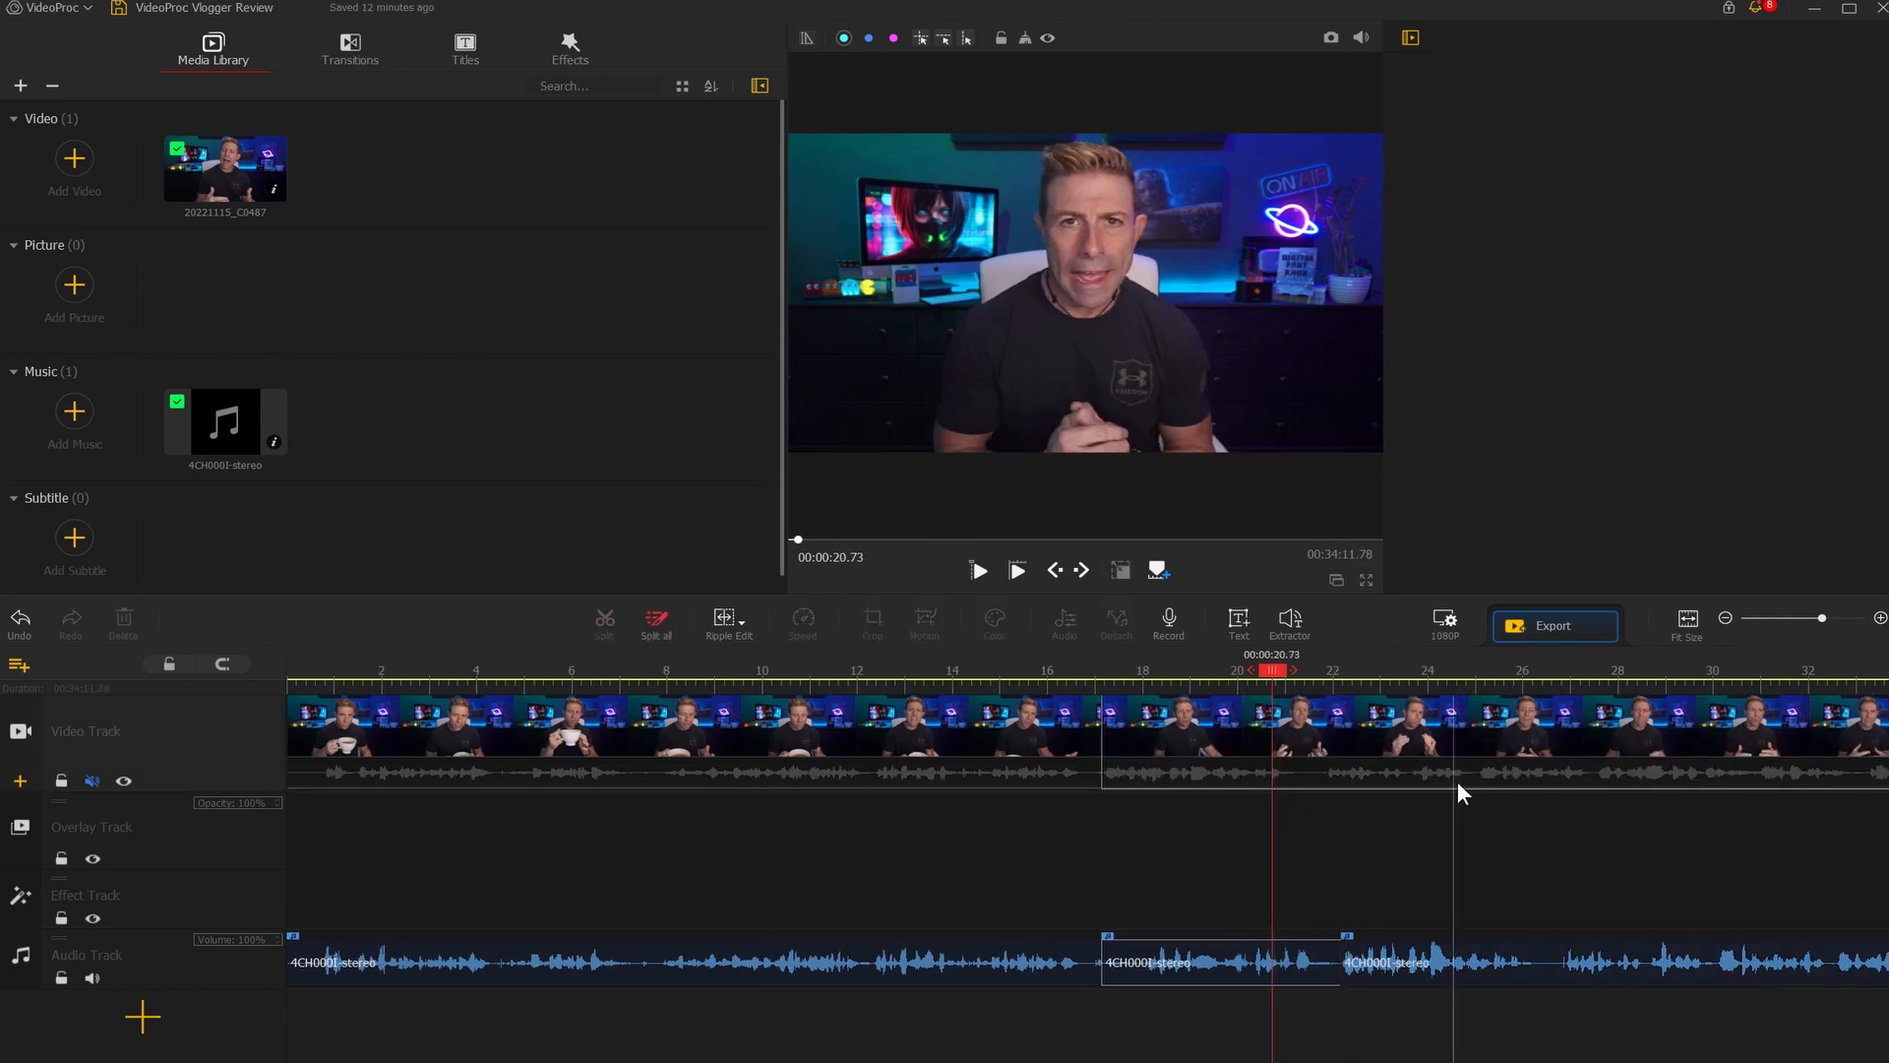
{"action": "left_click", "coordinate": [1230, 974]}
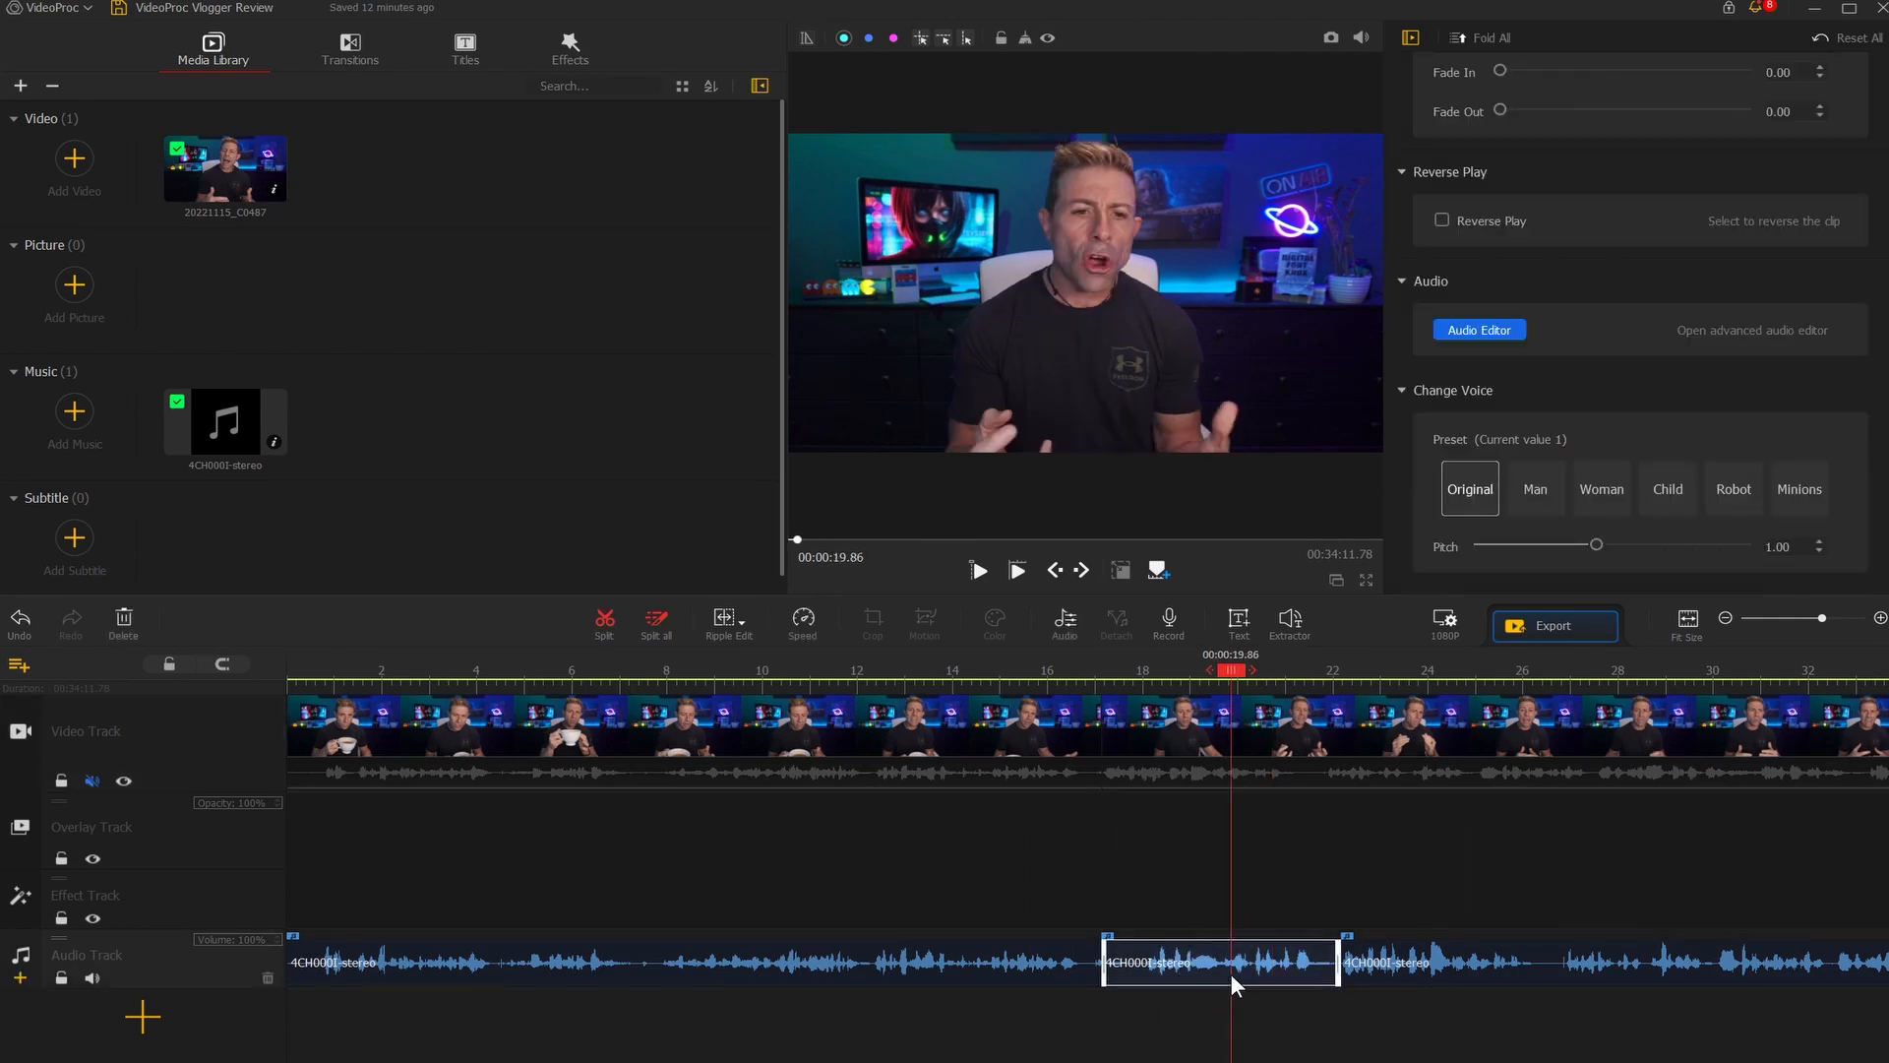
{"action": "key", "text": "Delete"}
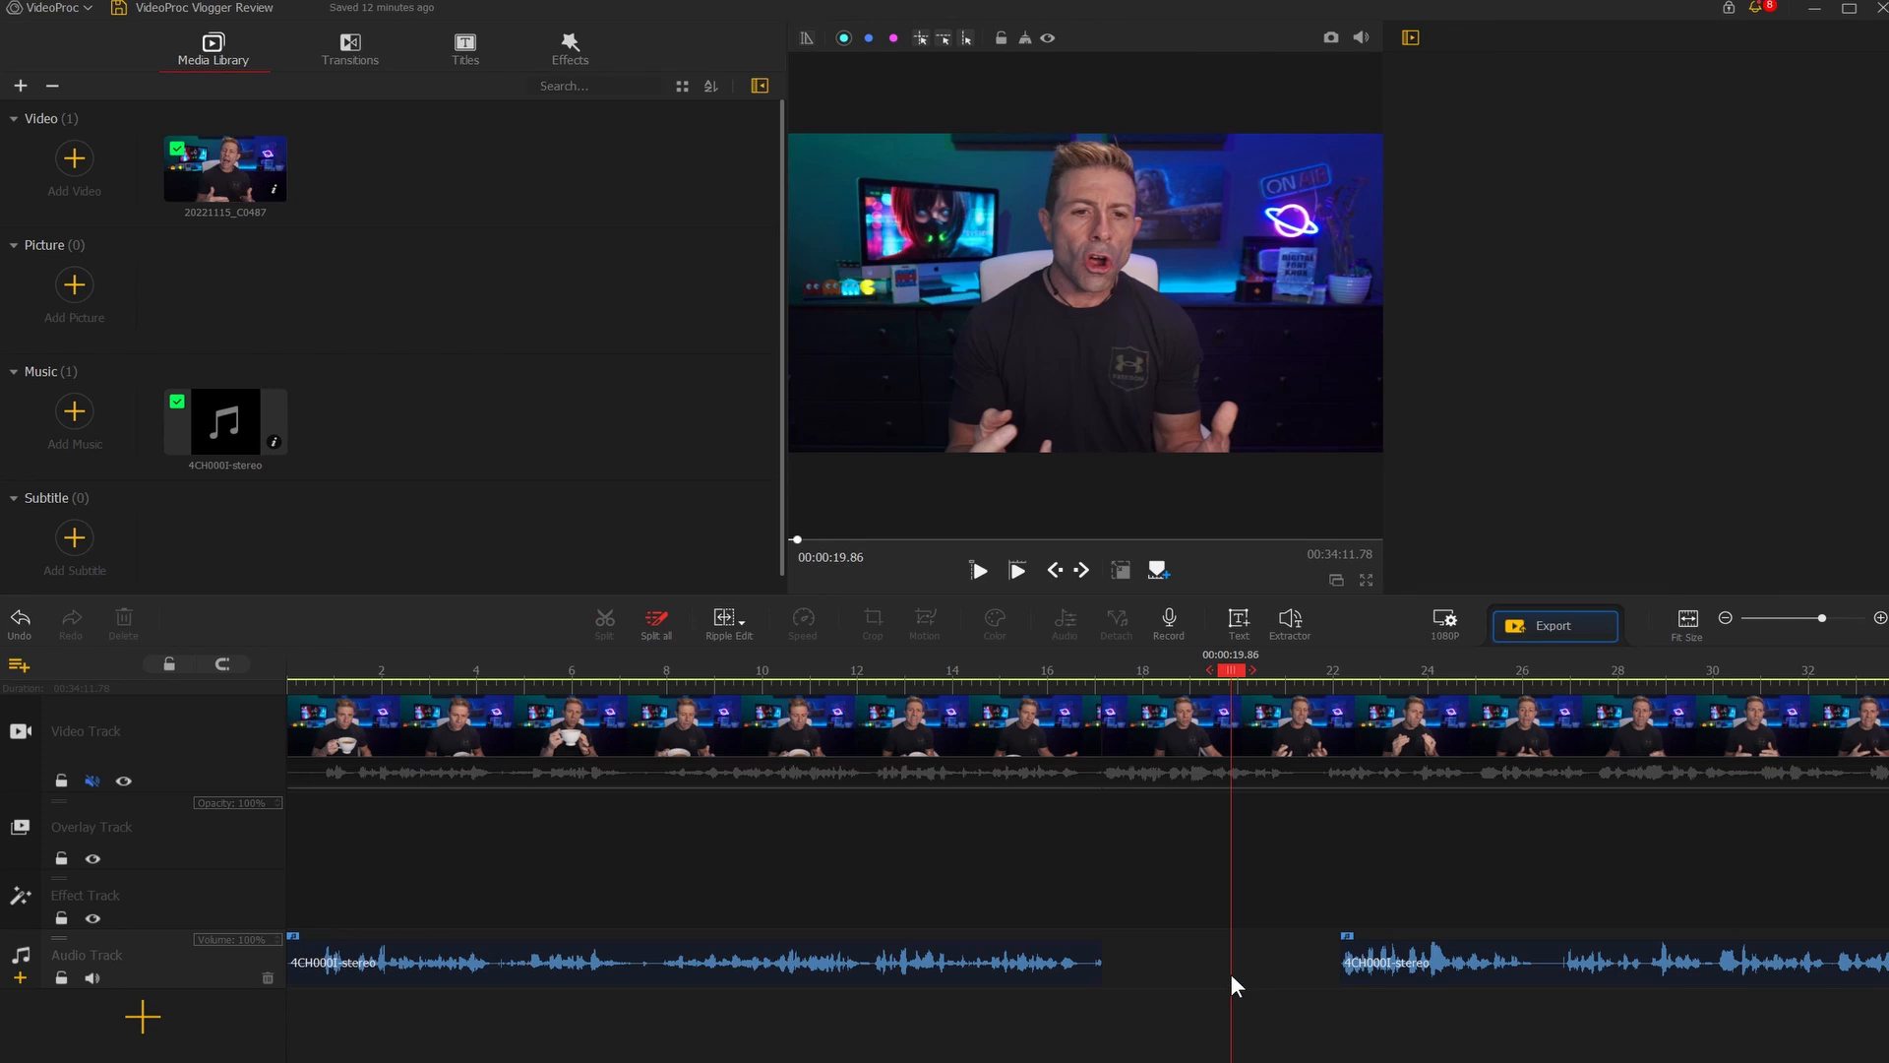
{"action": "key", "text": "ctrl+z"}
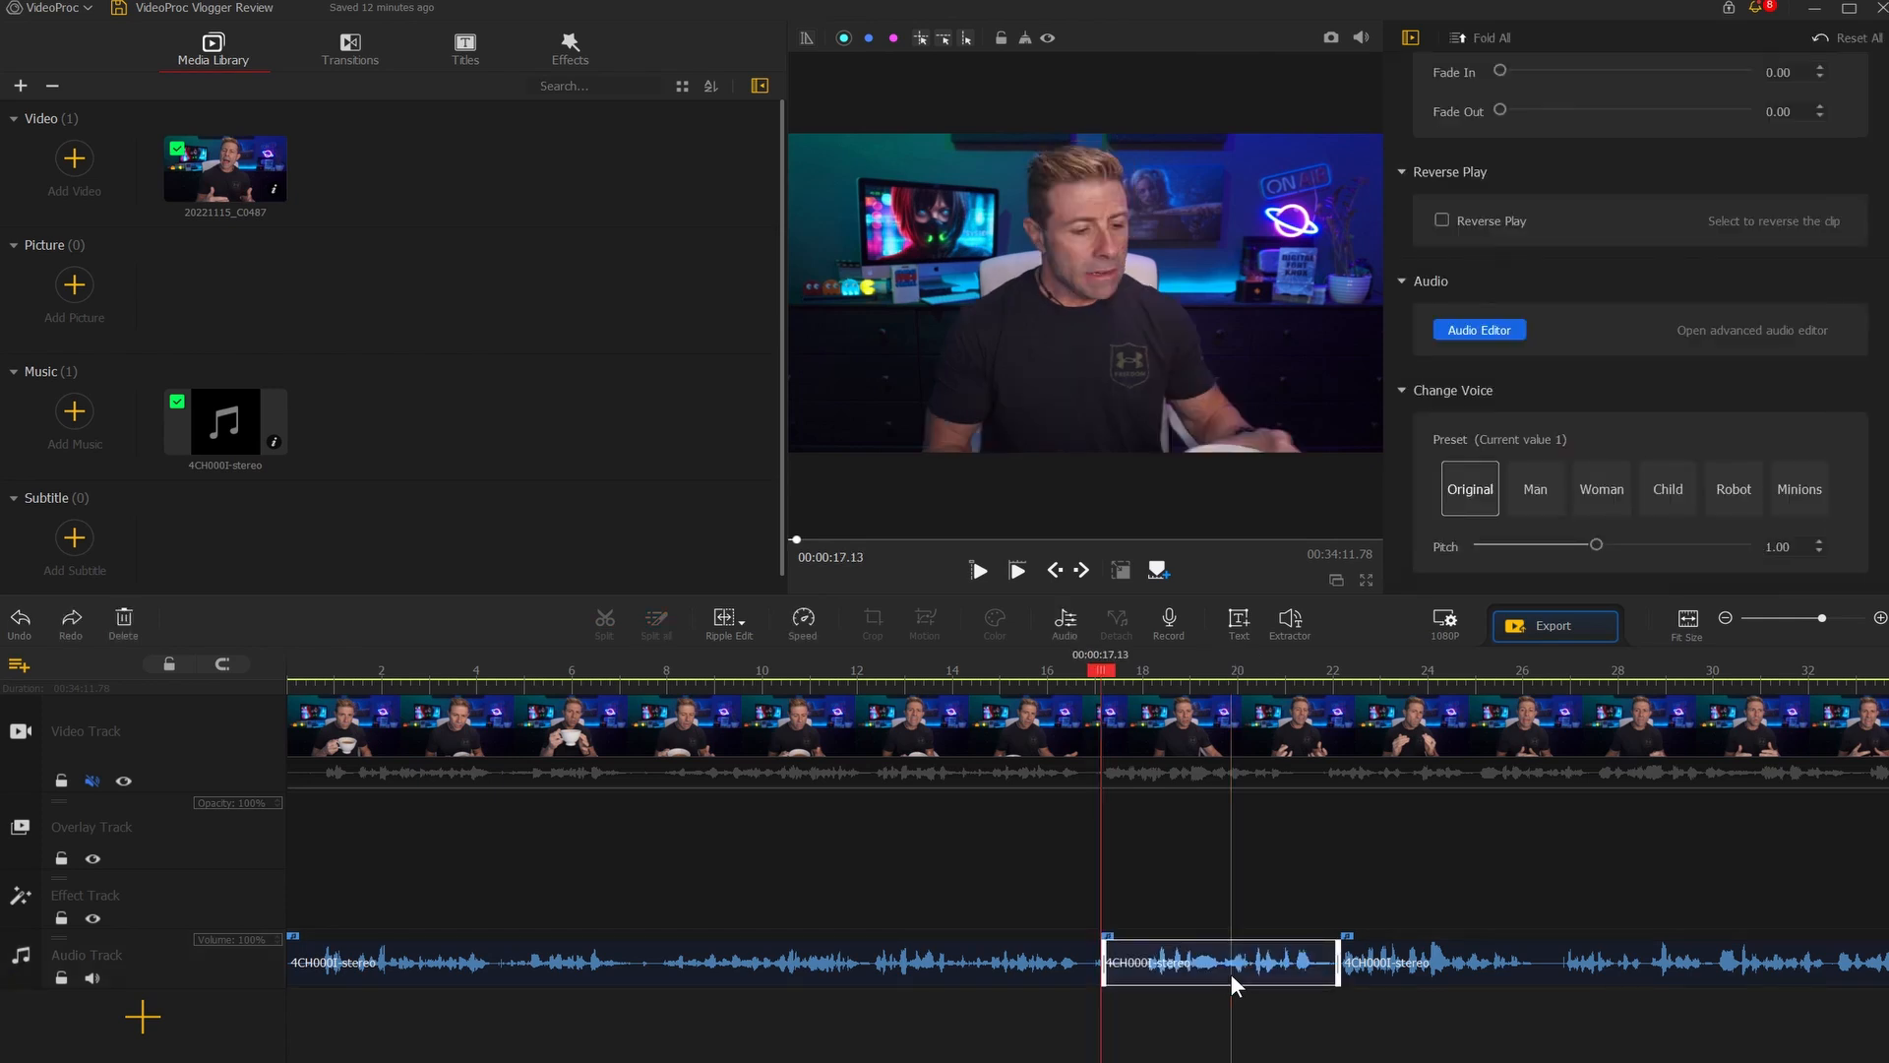
{"action": "key", "text": "Delete"}
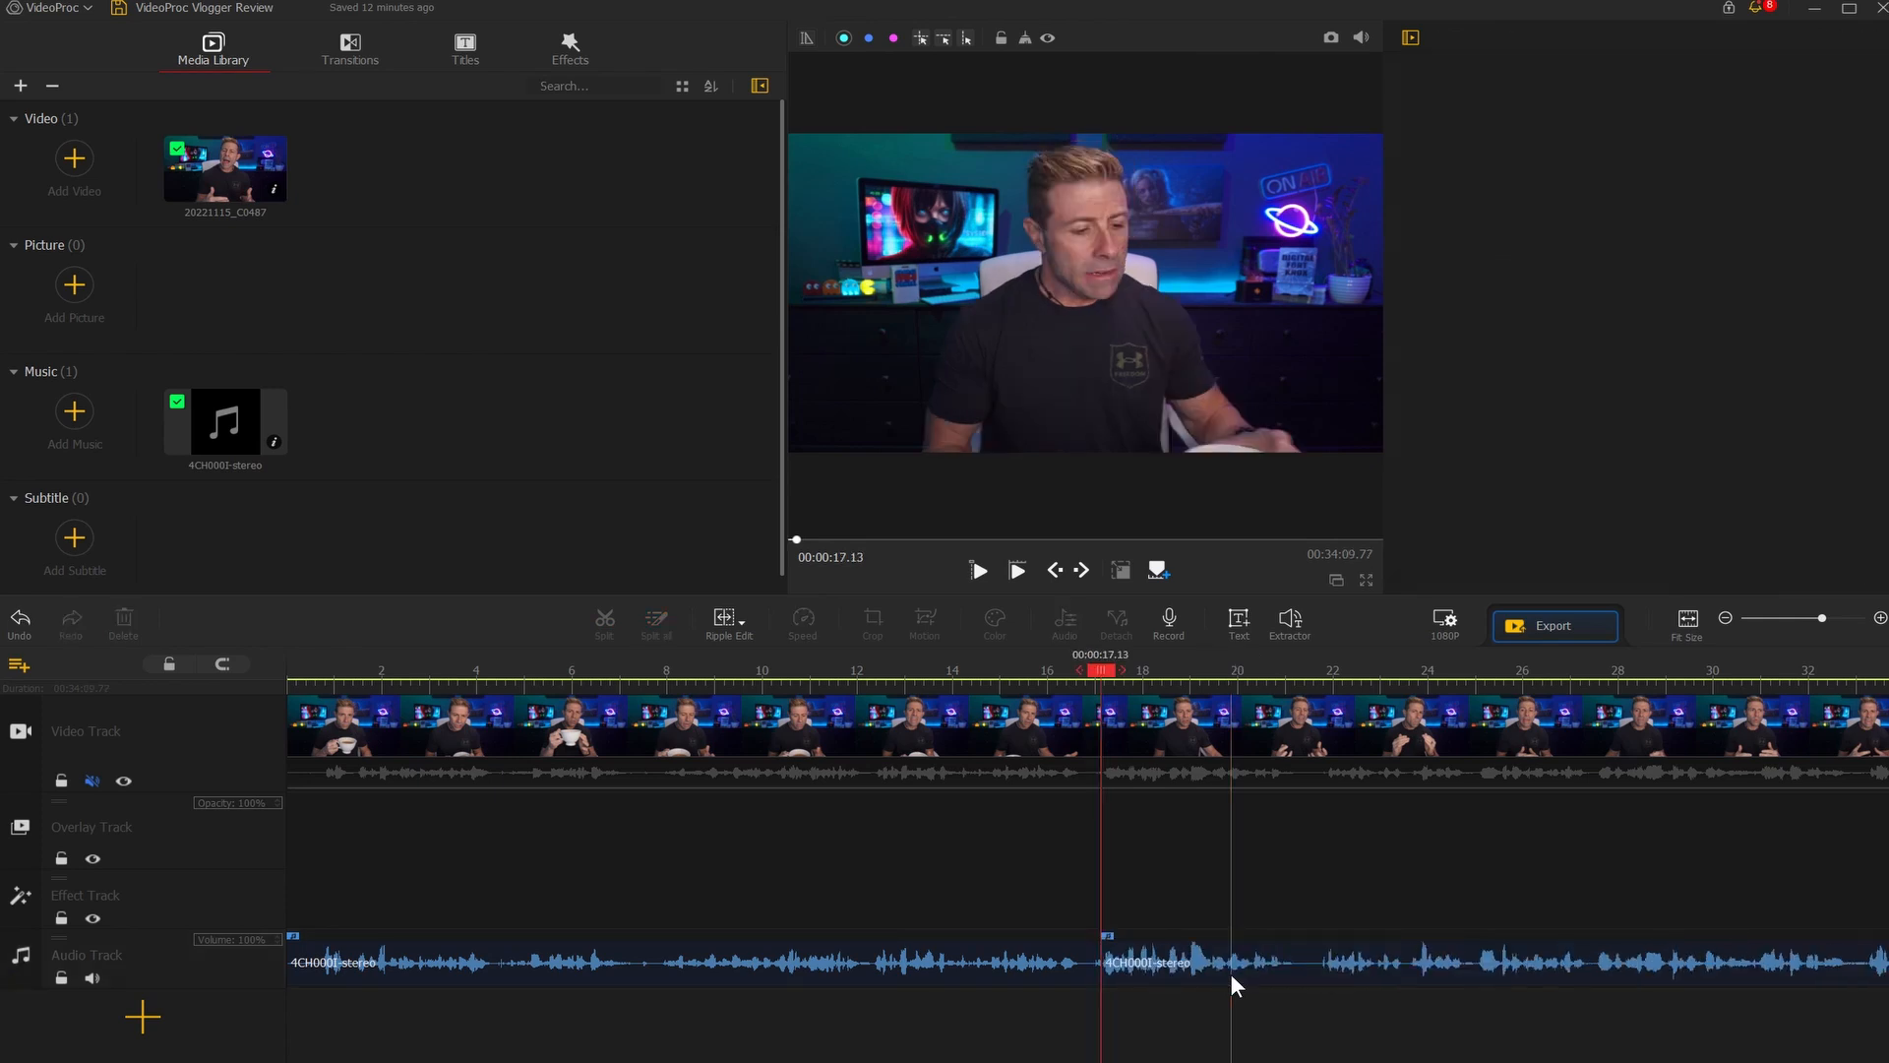
{"action": "left_click", "coordinate": [1232, 972]}
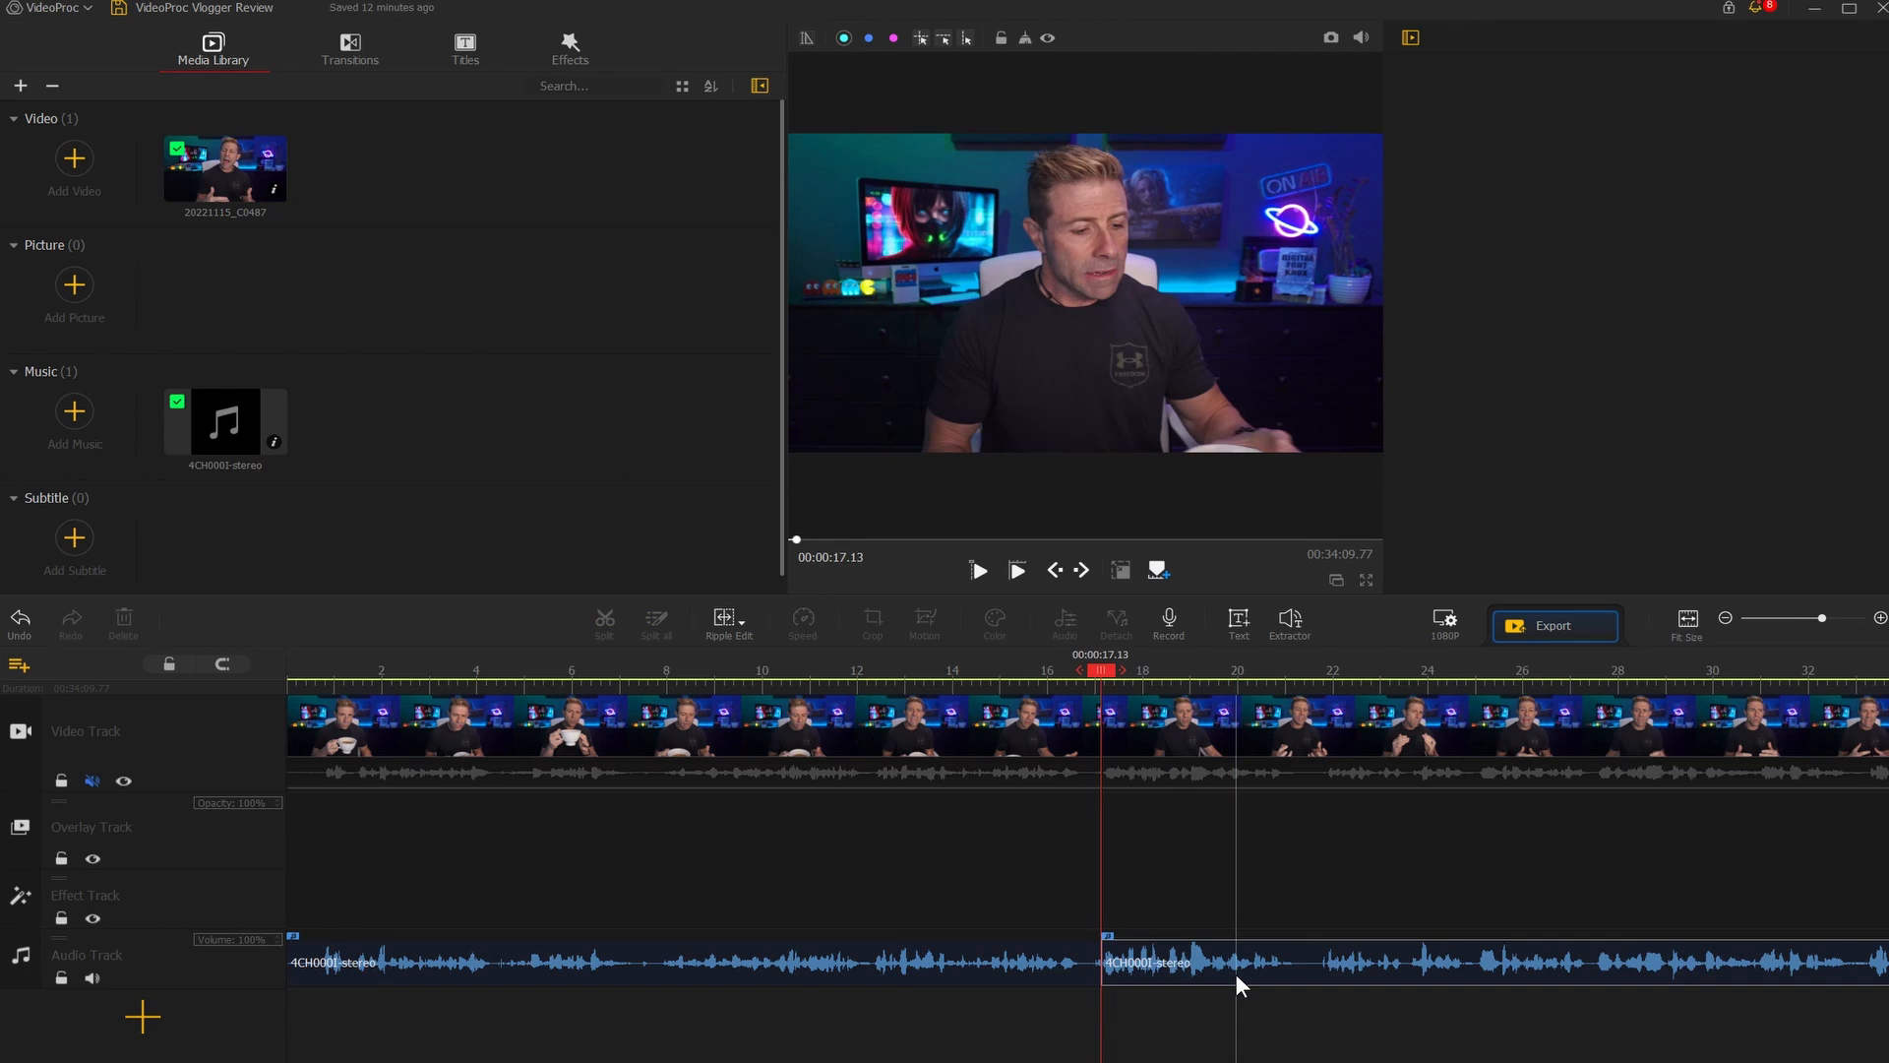
{"action": "left_click", "coordinate": [1219, 868]}
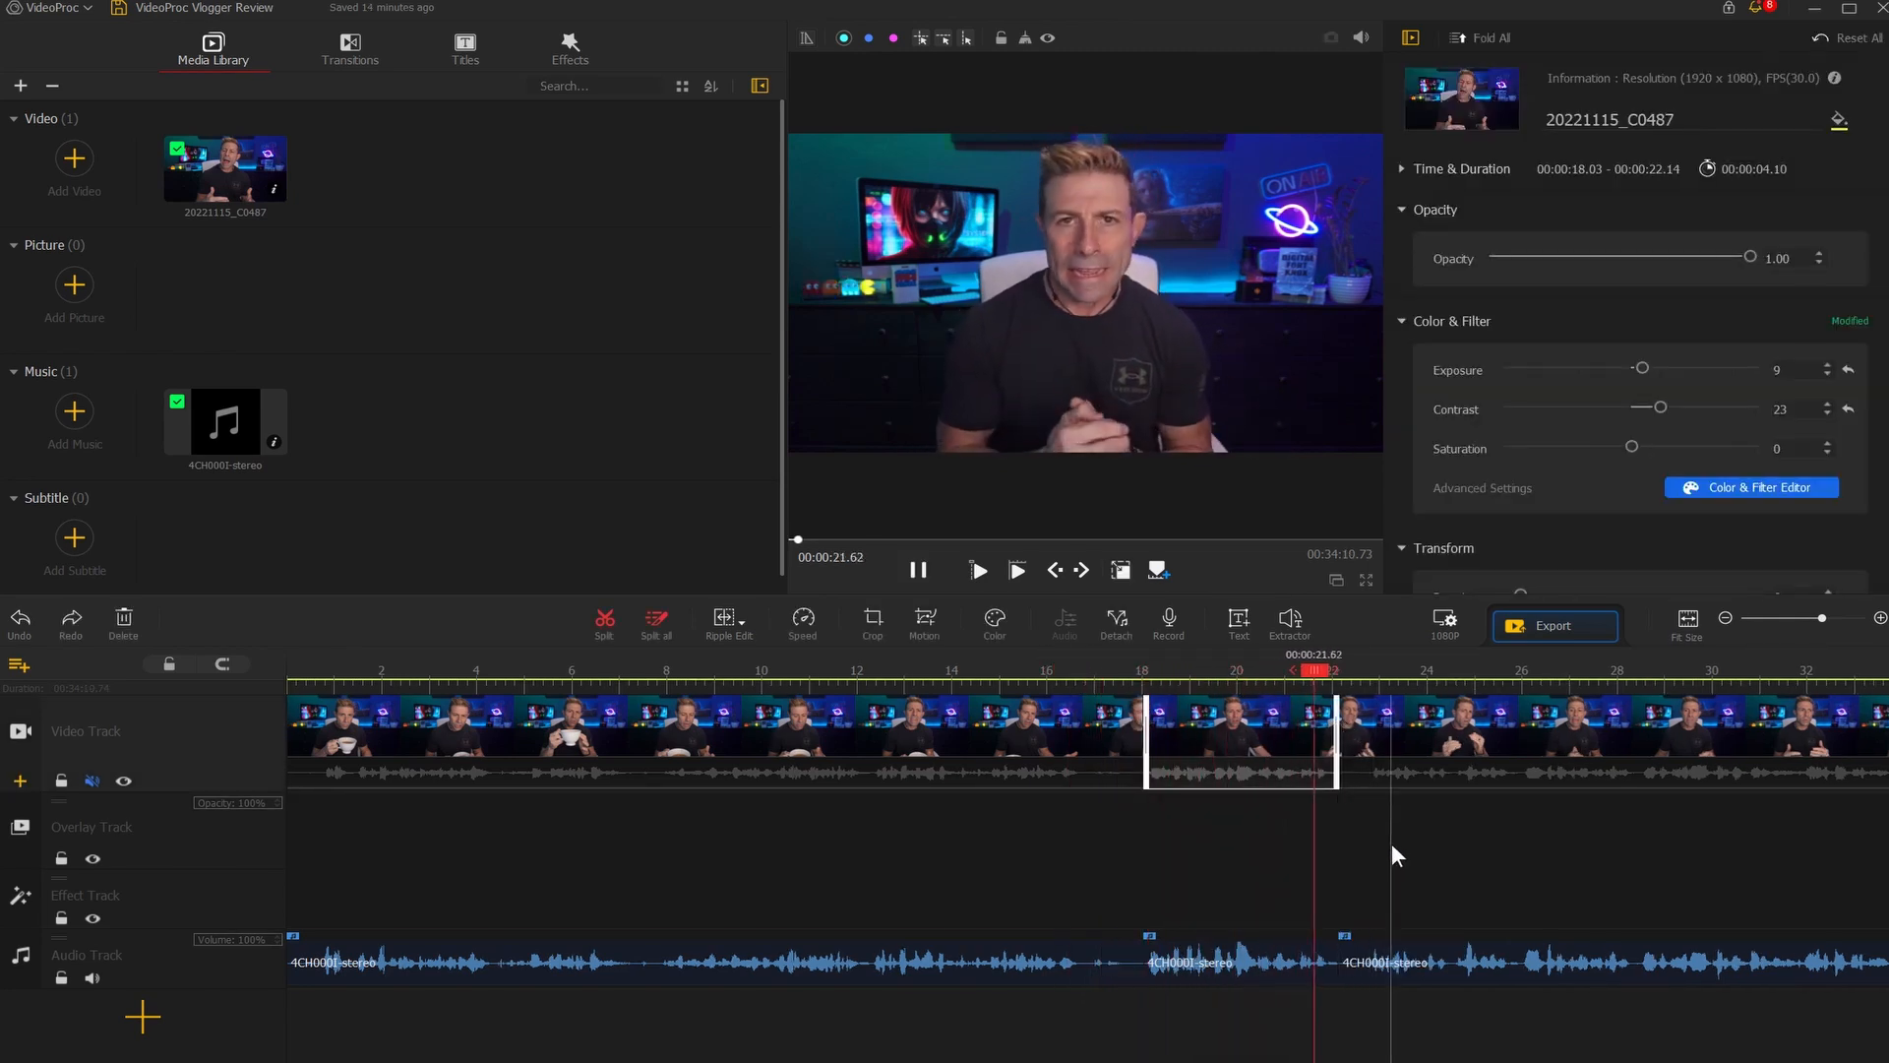
Import the Starlink data caps thumbnail picture and place it on the overlay track at 00:00:18.03
{"action": "key", "text": "space"}
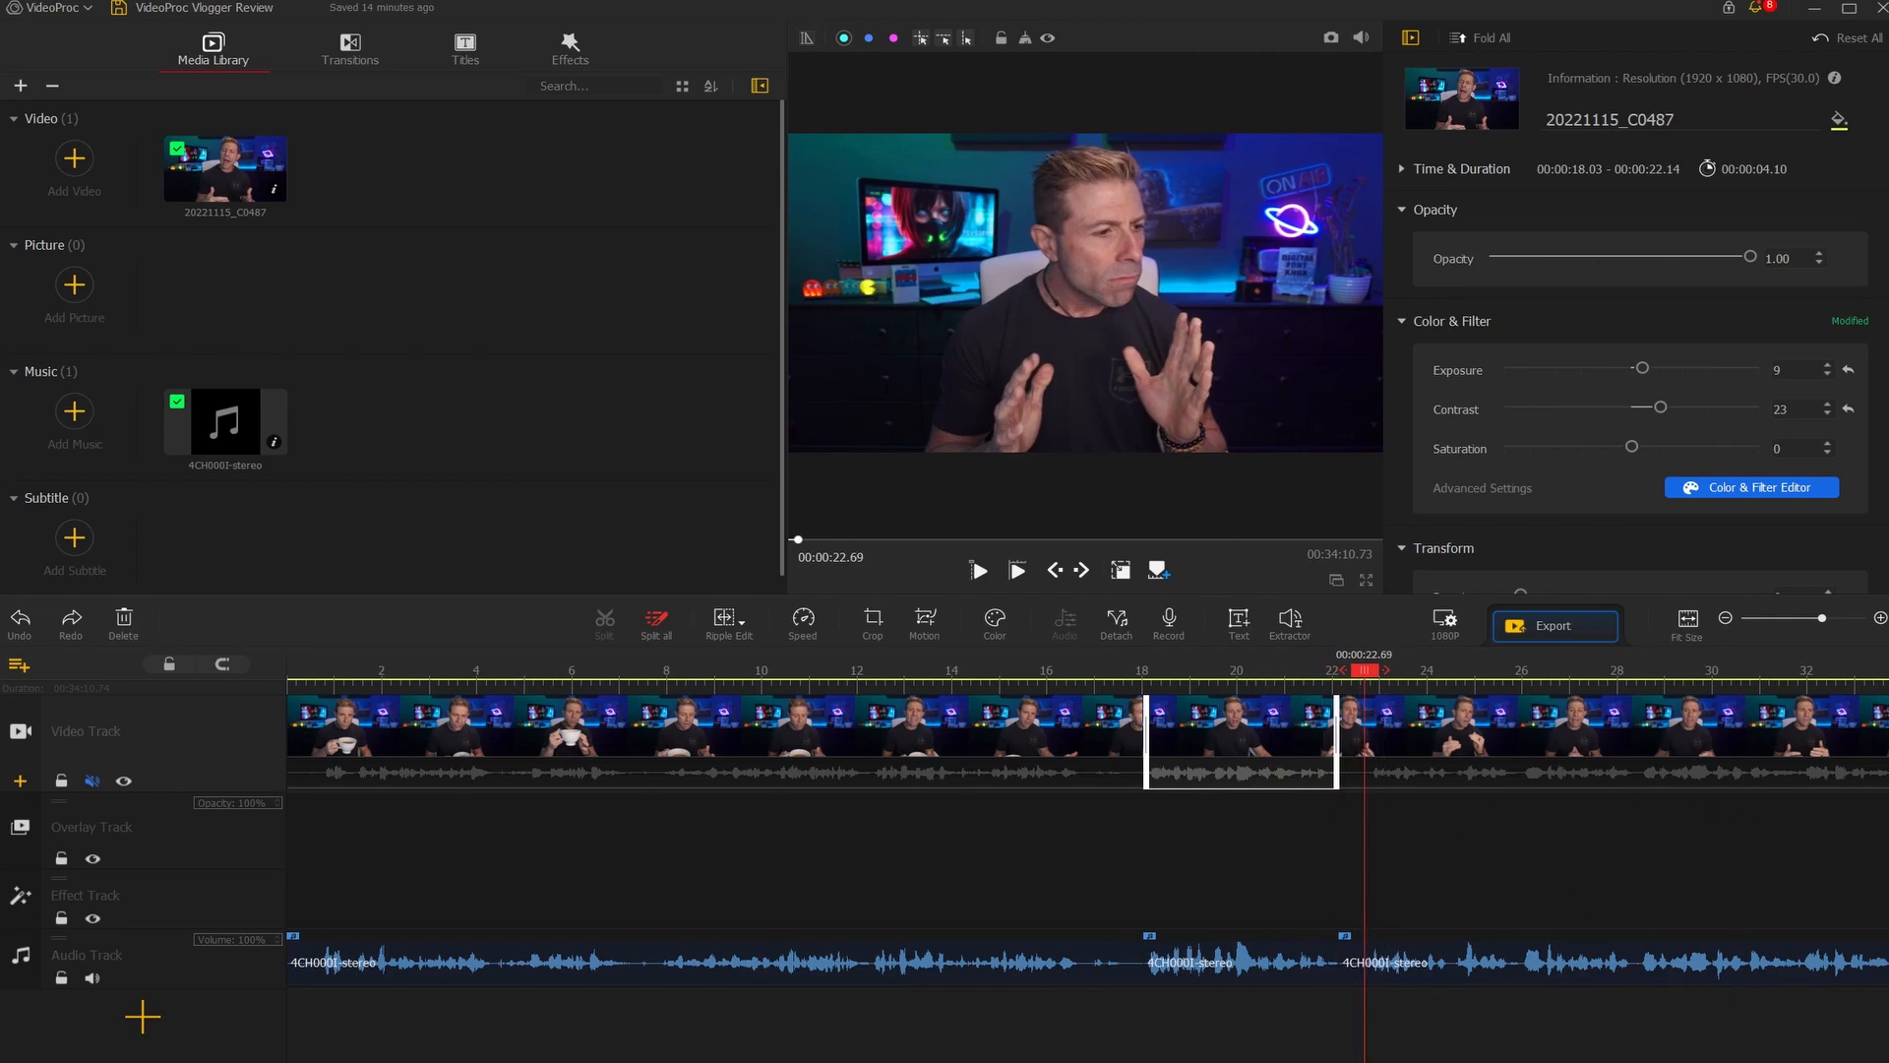
{"action": "left_click_drag", "start_coordinate": [1002, 443], "coordinate": [645, 236]}
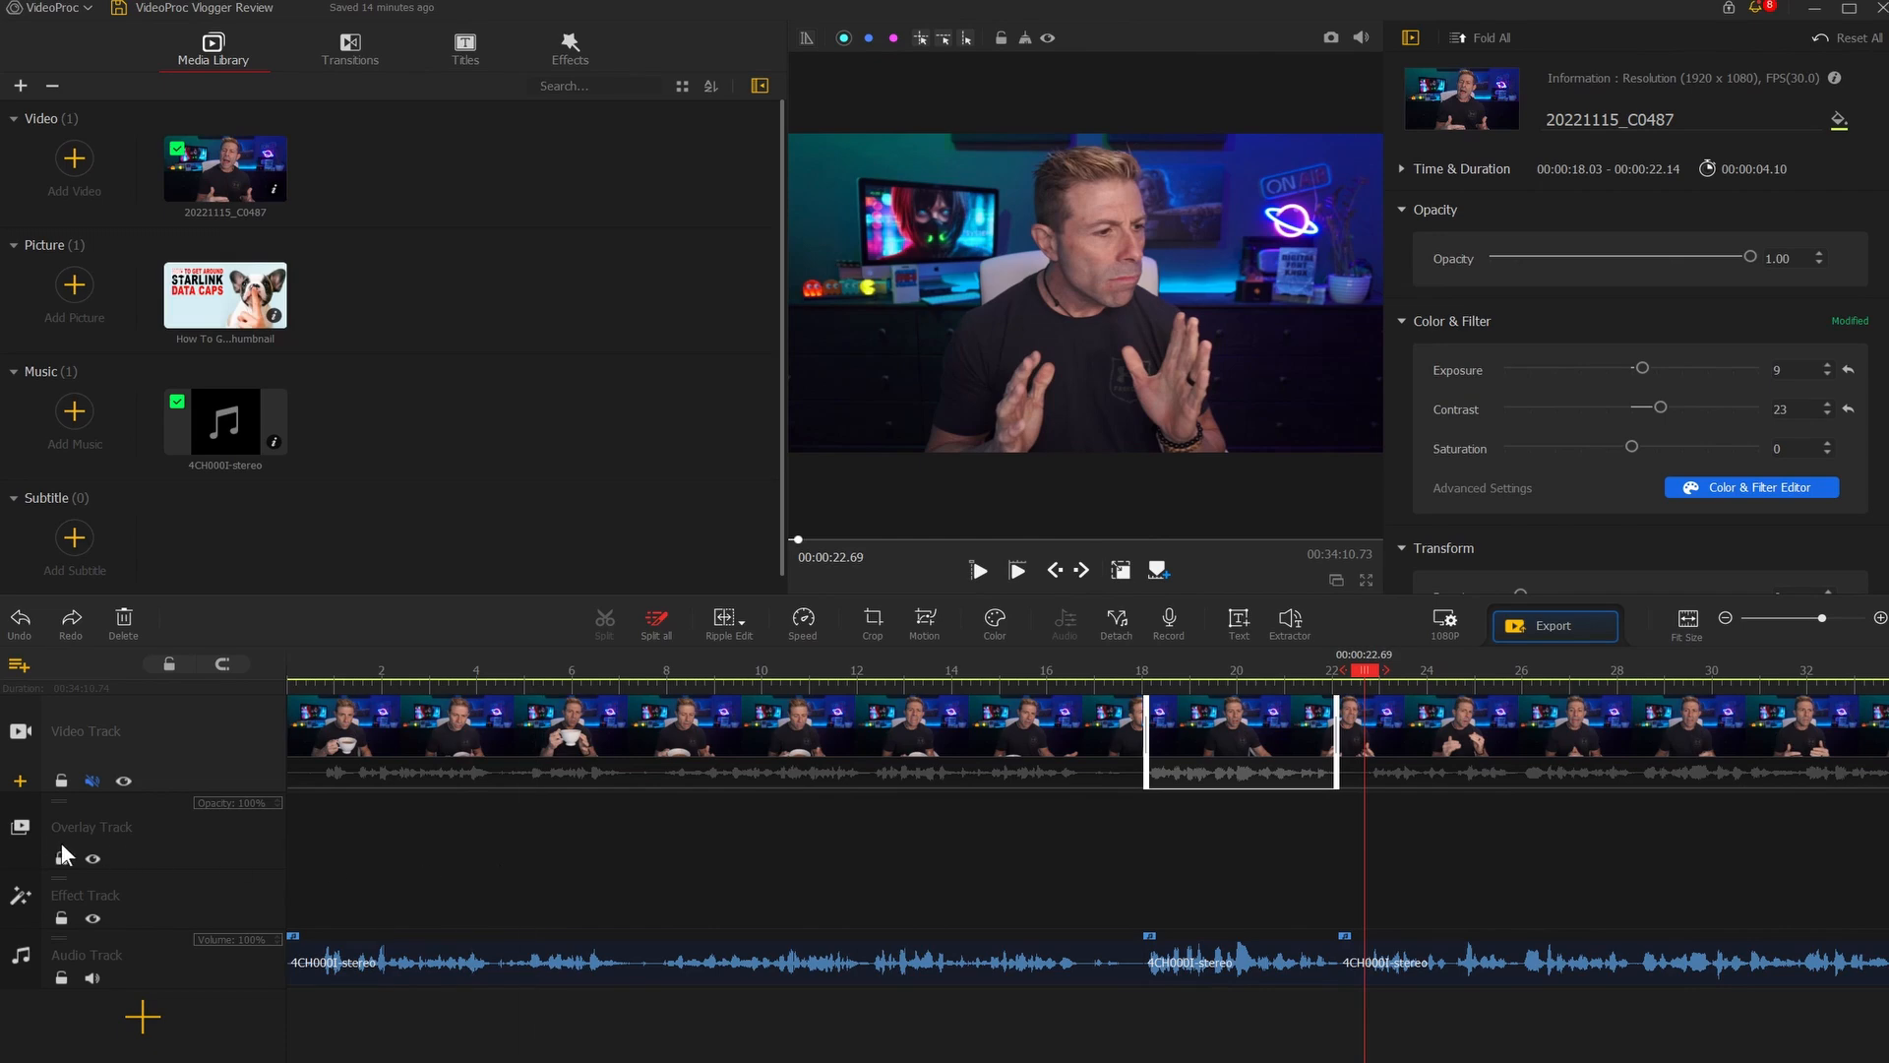
{"action": "left_click_drag", "start_coordinate": [236, 328], "coordinate": [1159, 878]}
Play through the thumbnail overlay to find where it should stop and trim its end to 00:00:22.31
{"action": "key", "text": "space"}
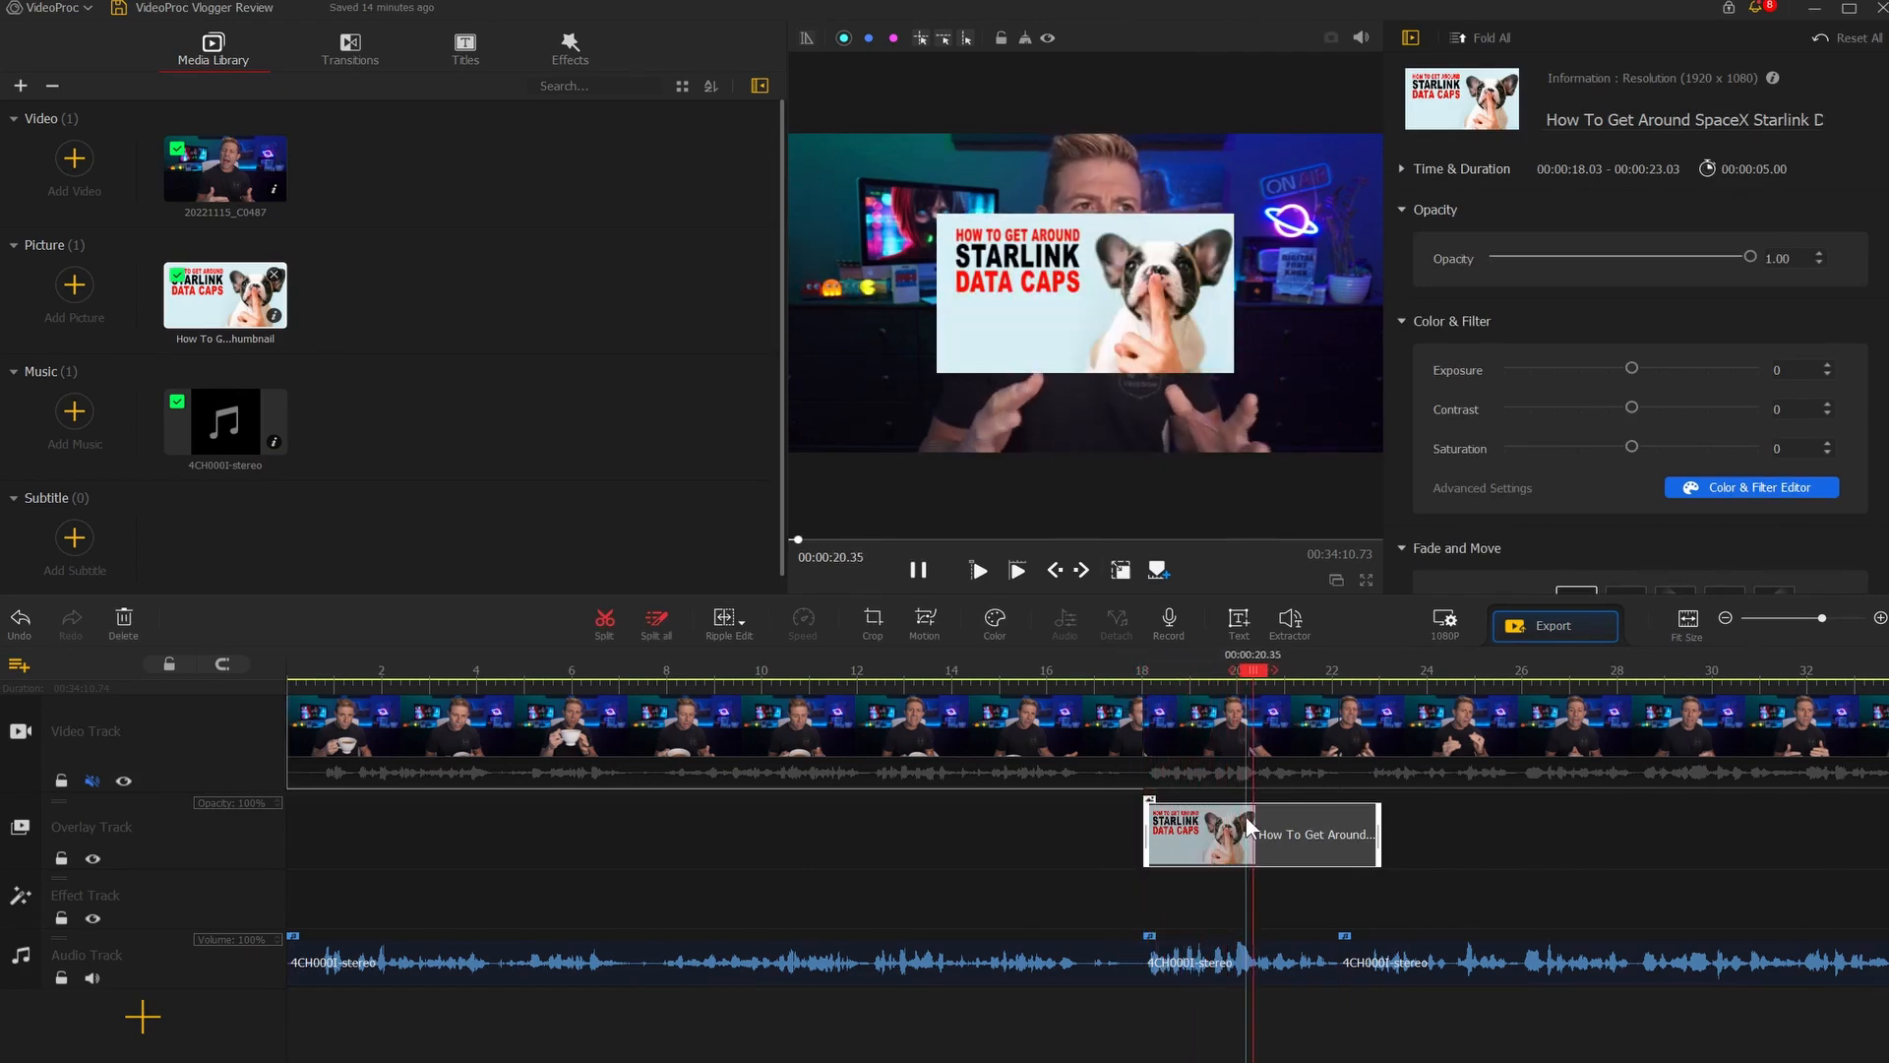
{"action": "key", "text": "space"}
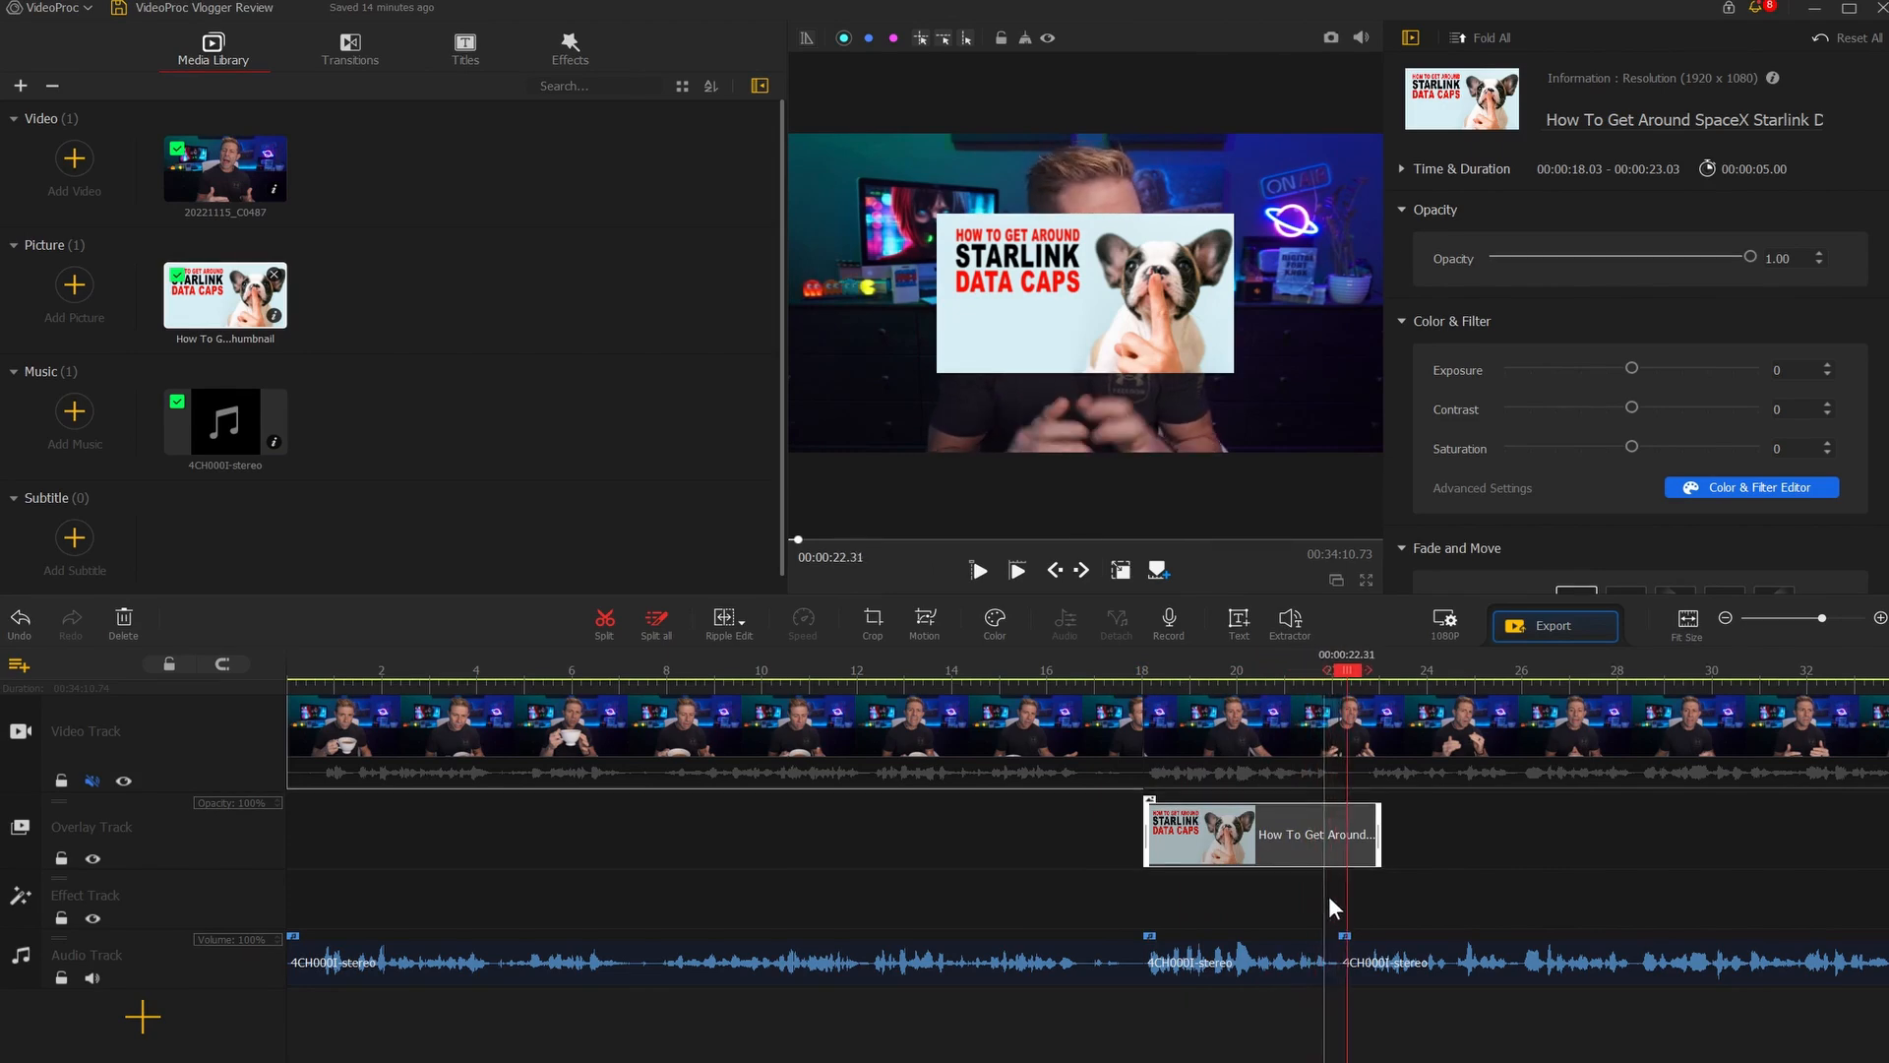
{"action": "left_click_drag", "start_coordinate": [1378, 826], "coordinate": [1346, 832]}
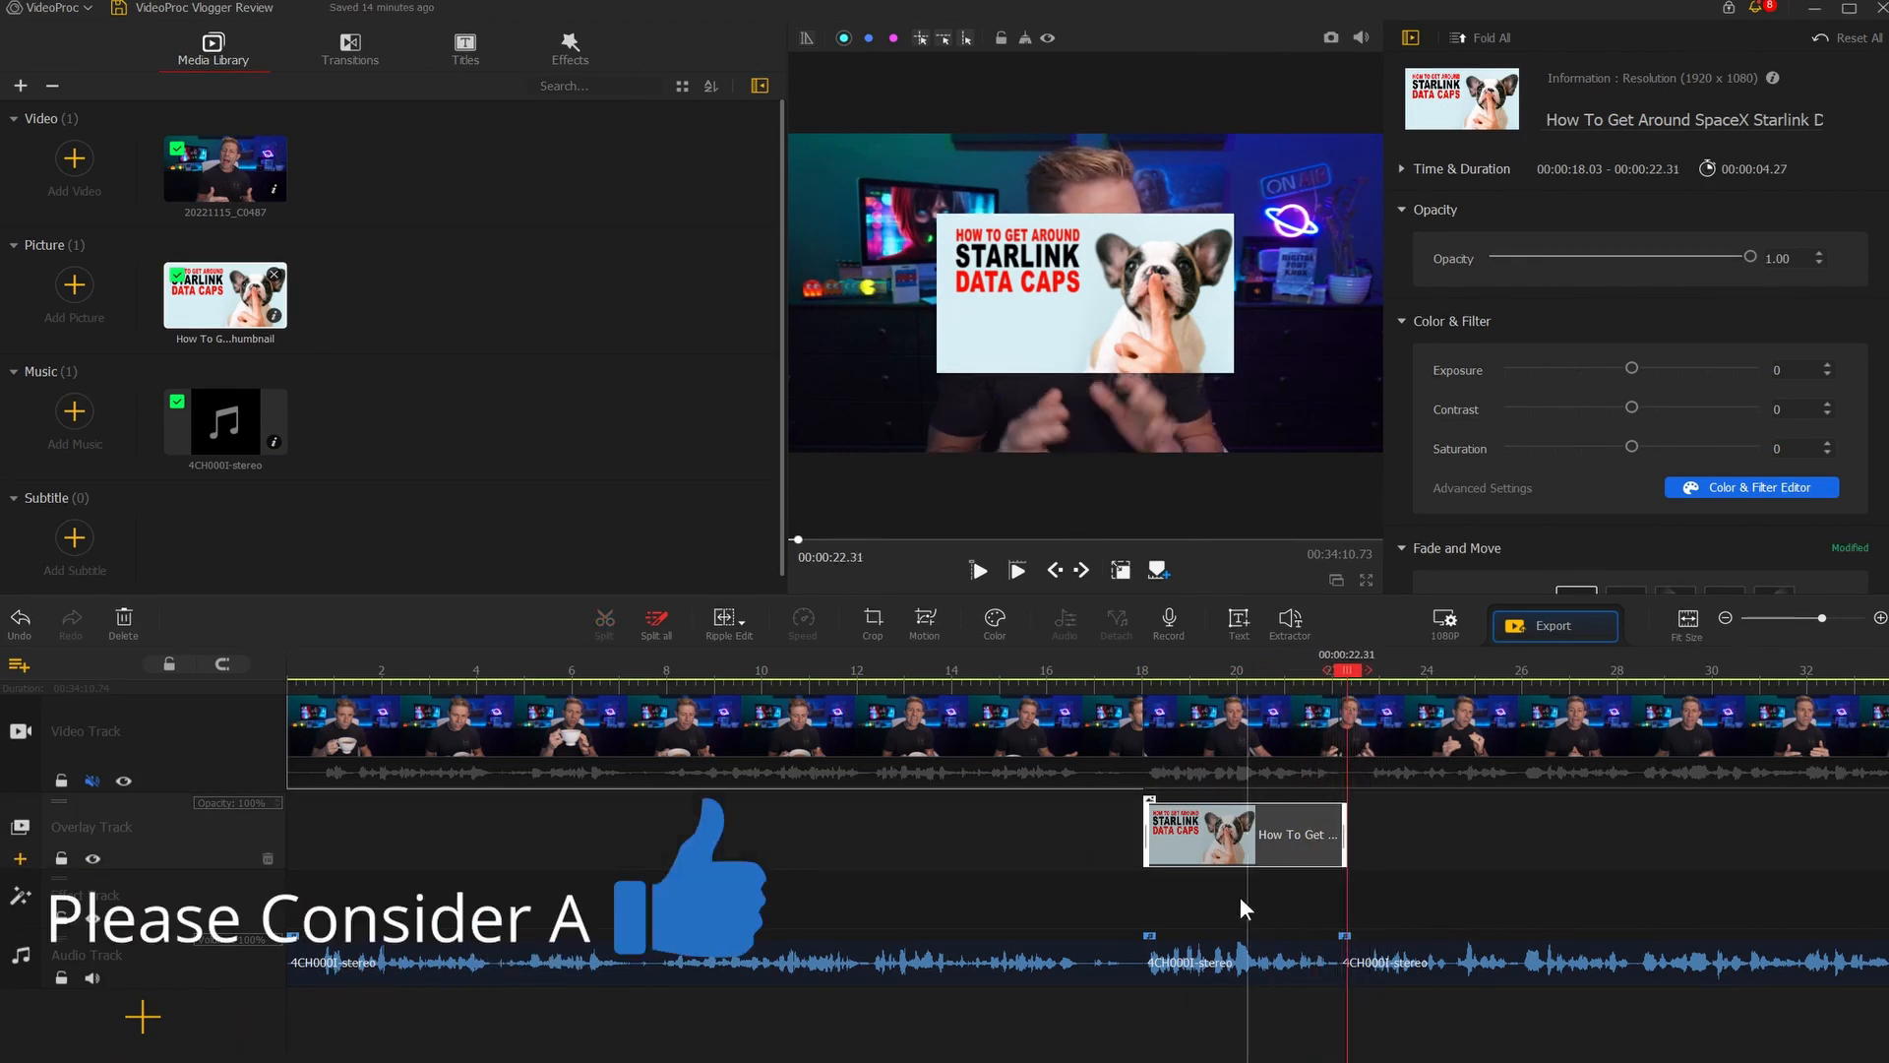
Enlarge the thumbnail overlay to a scale of 1.00 so it fills the whole frame
{"action": "left_click", "coordinate": [1197, 831]}
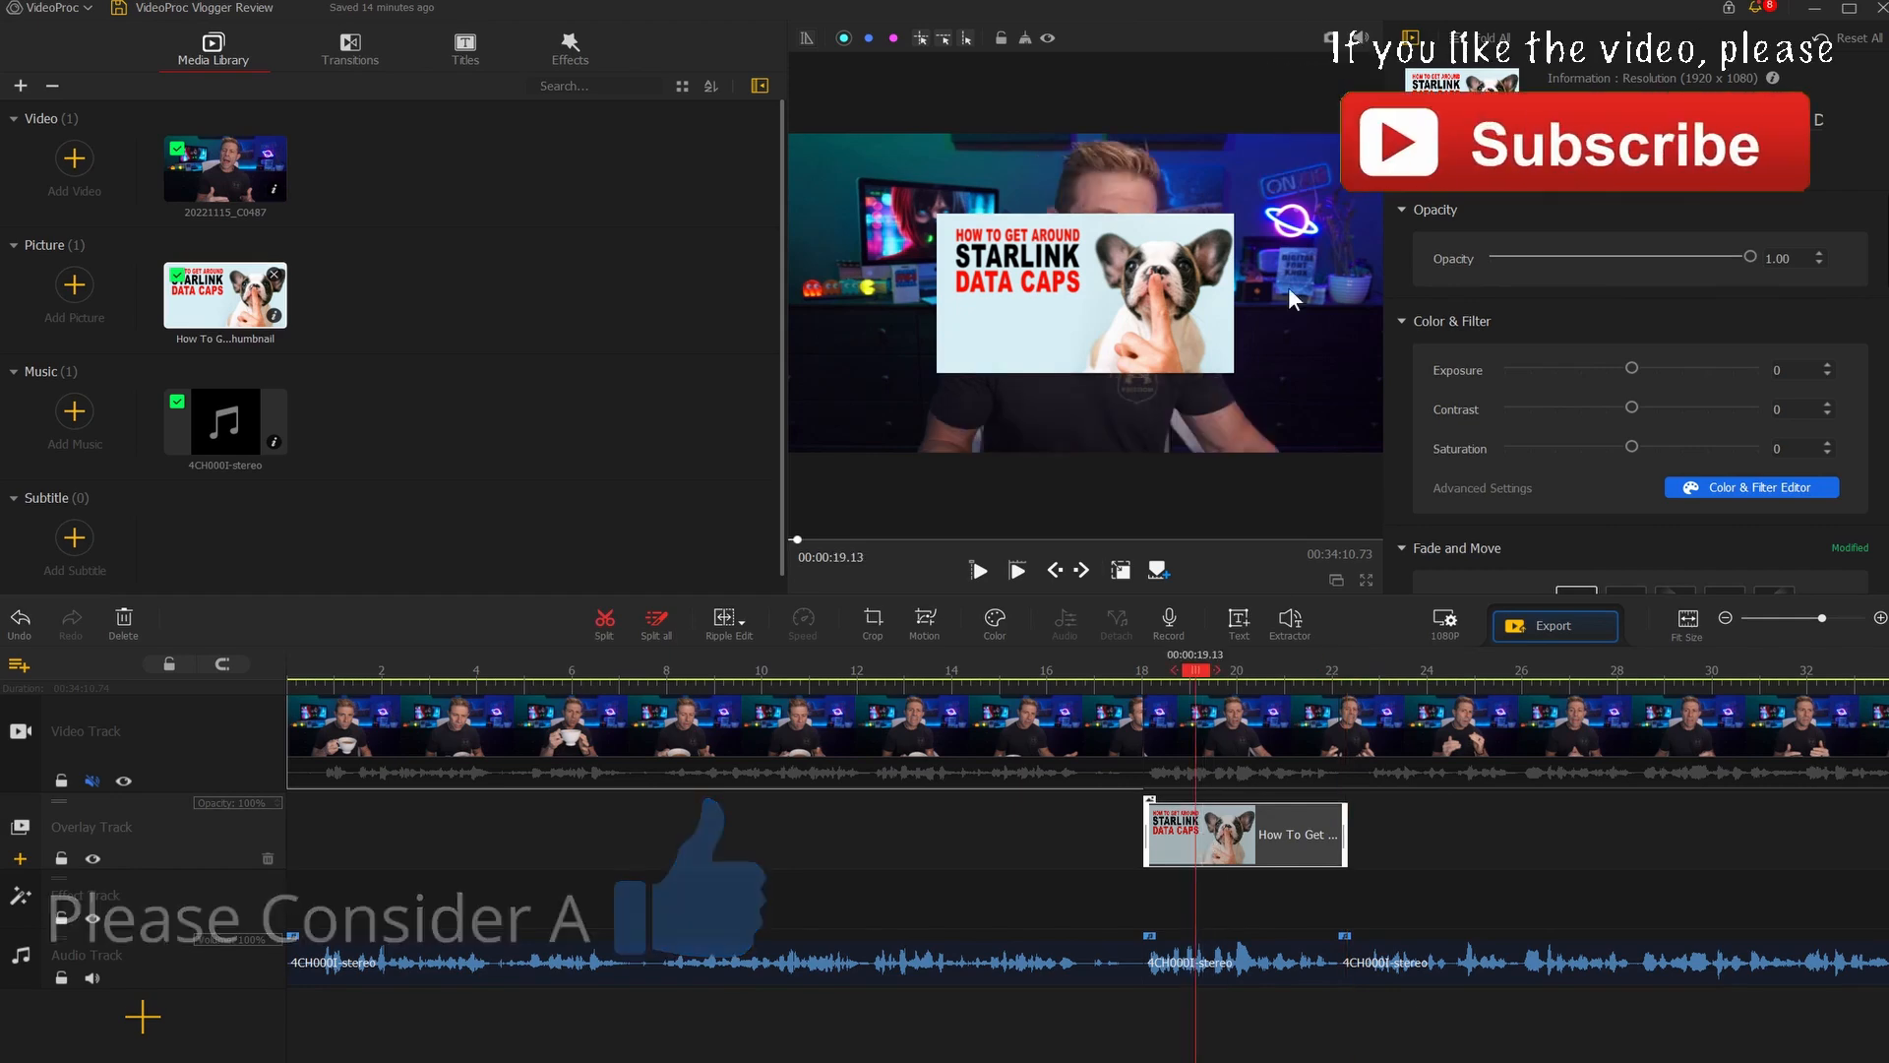
{"action": "left_click", "coordinate": [1236, 848]}
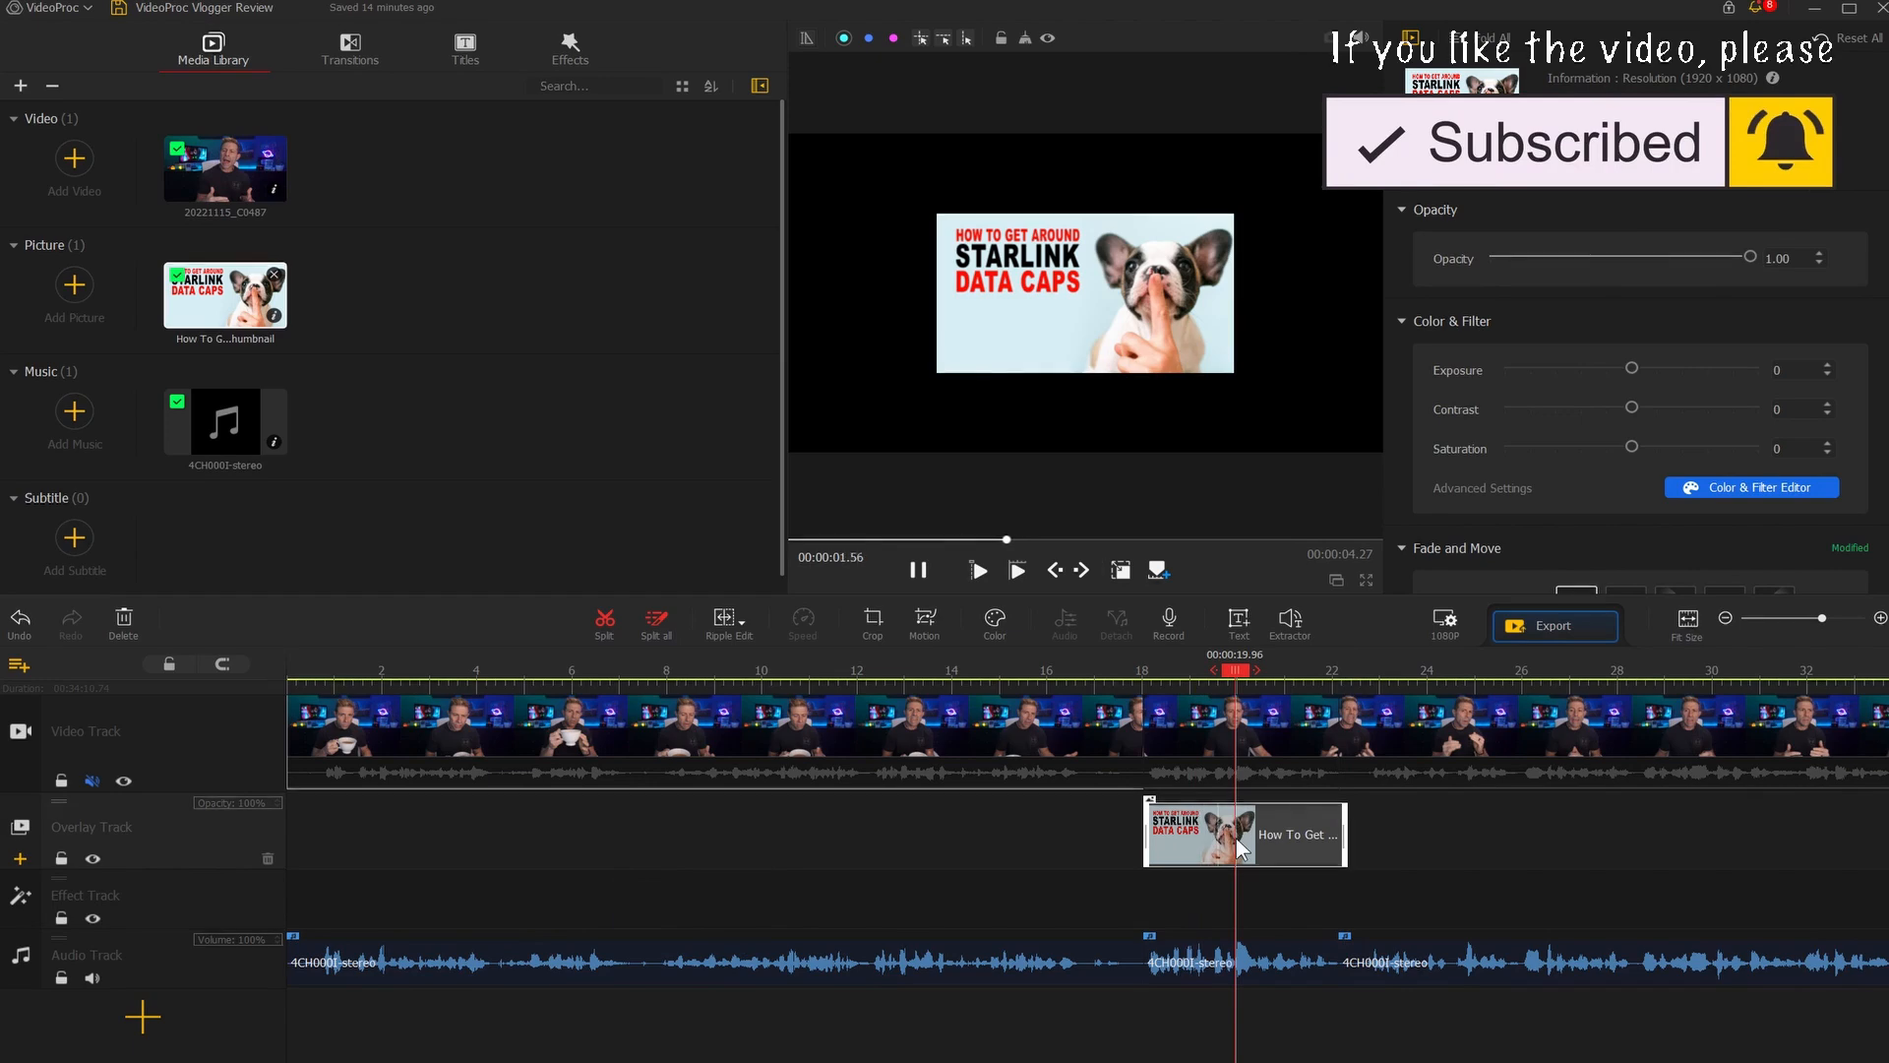
{"action": "left_click", "coordinate": [1199, 738]}
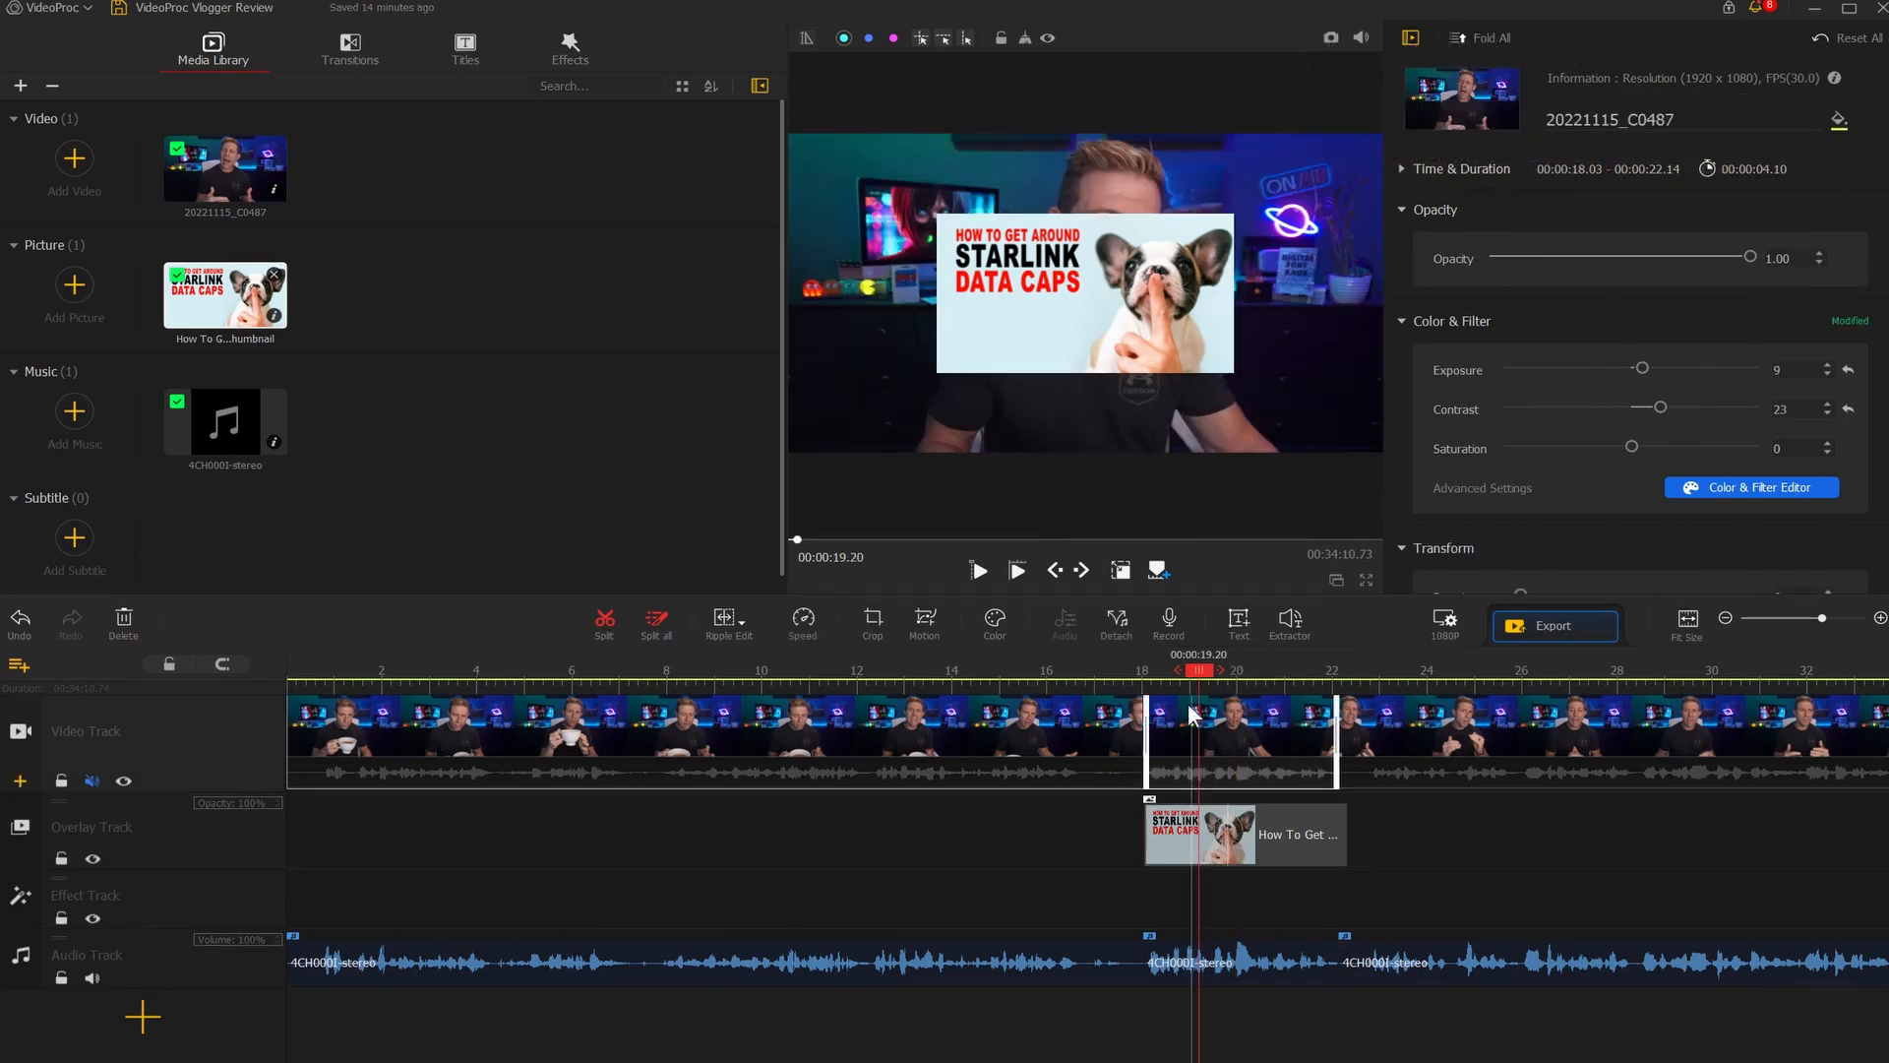
{"action": "left_click", "coordinate": [1182, 852]}
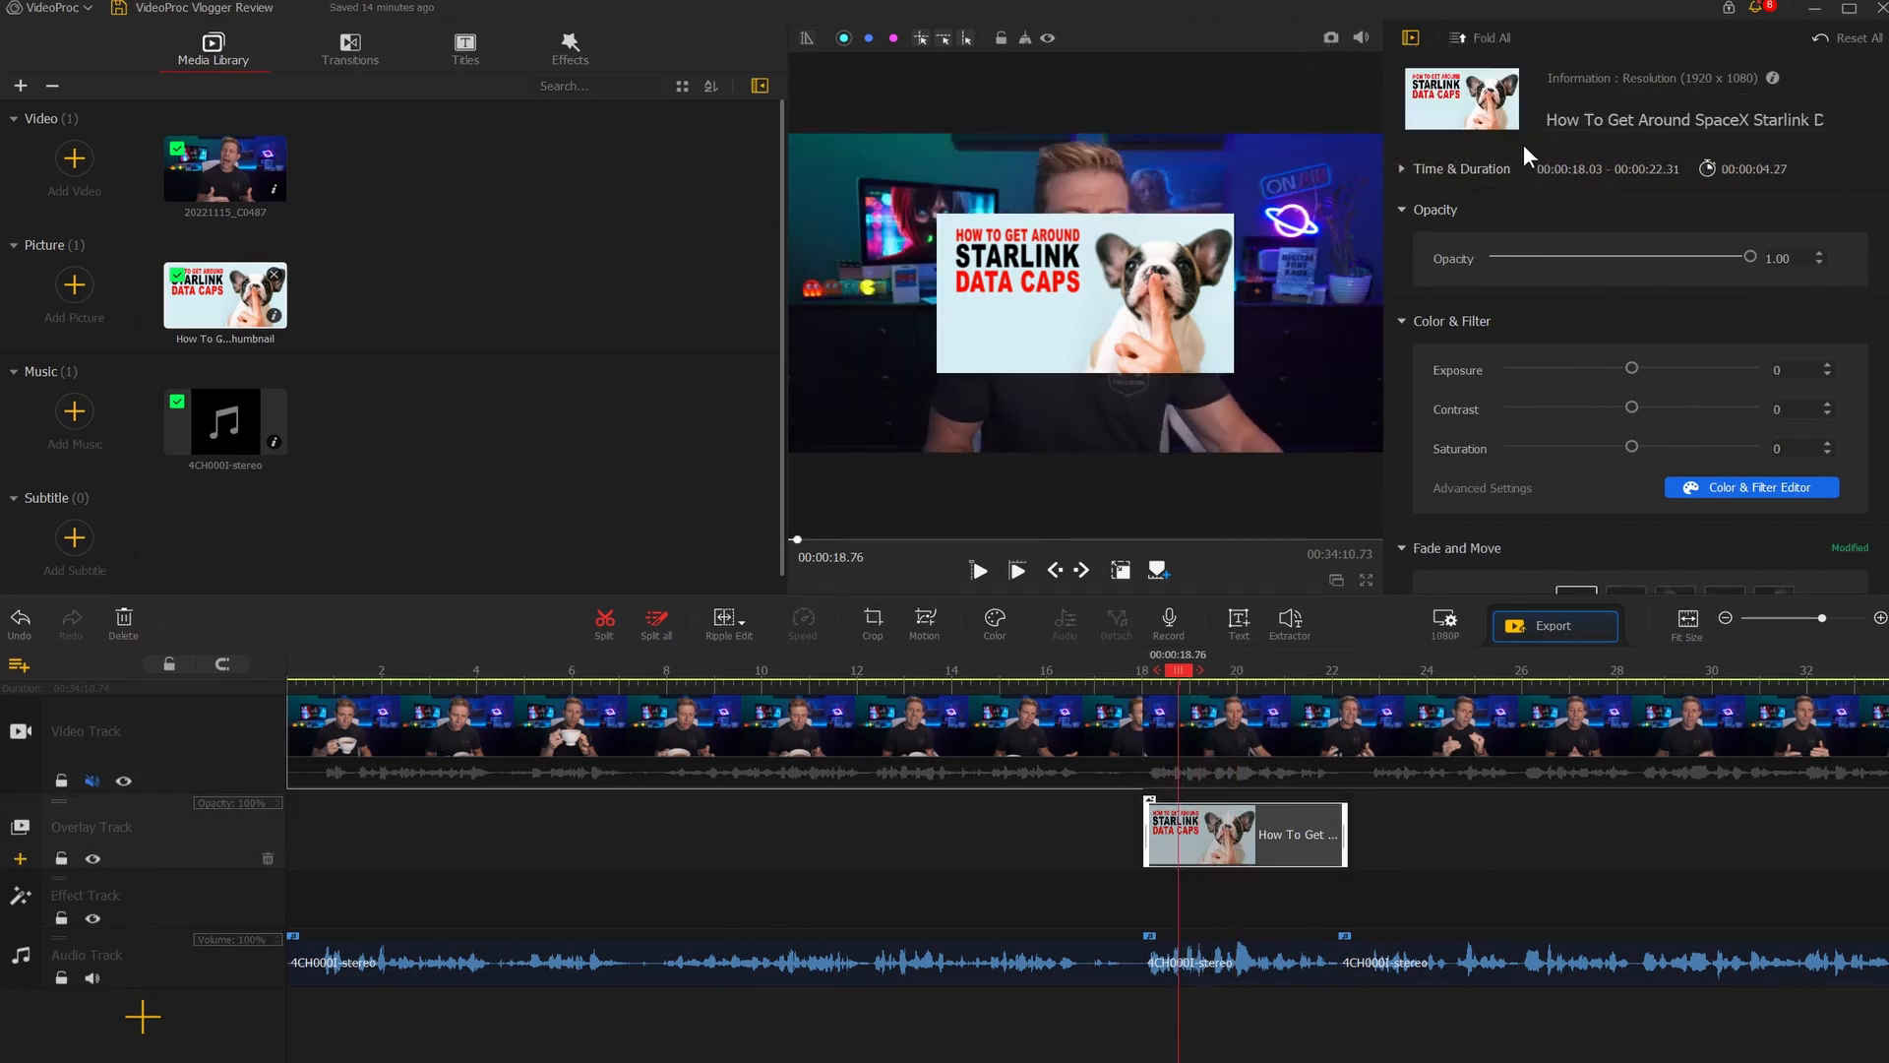
{"action": "scroll", "coordinate": [1588, 305], "scroll_direction": "down", "scroll_amount": 6}
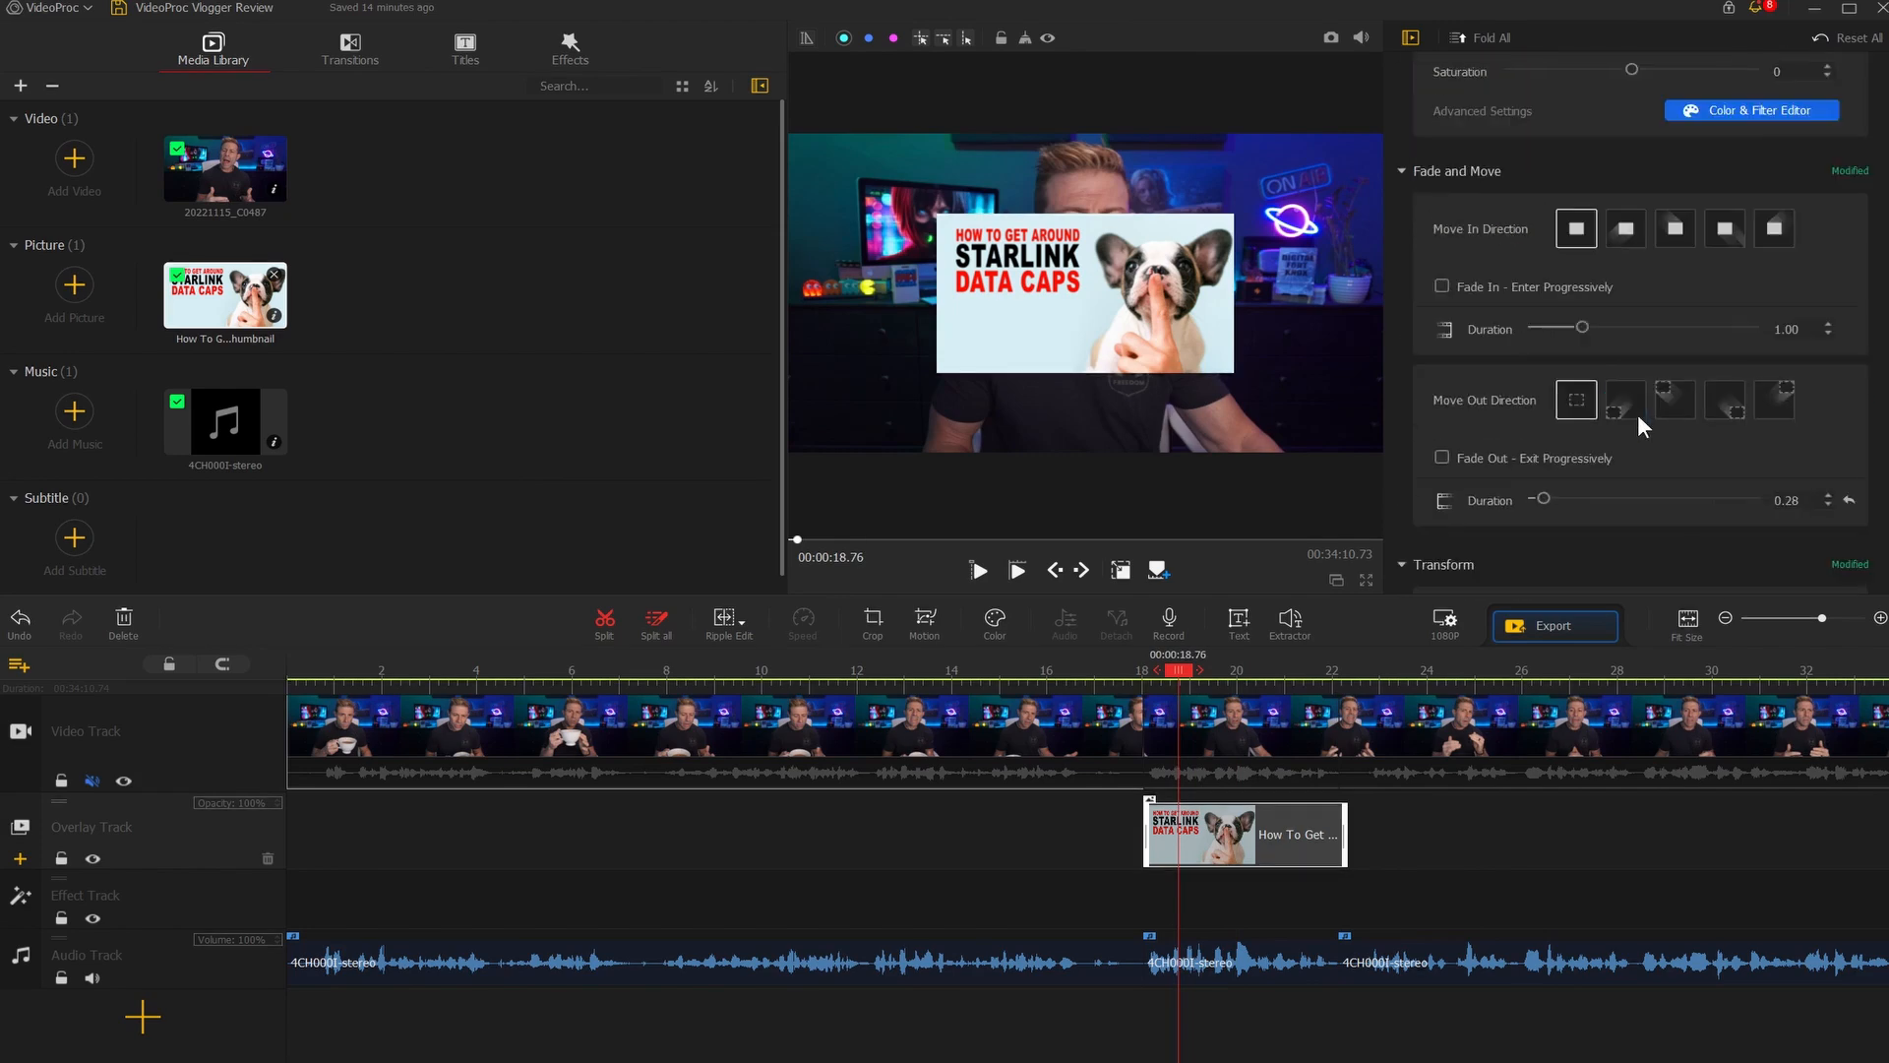
{"action": "left_click", "coordinate": [1122, 569]}
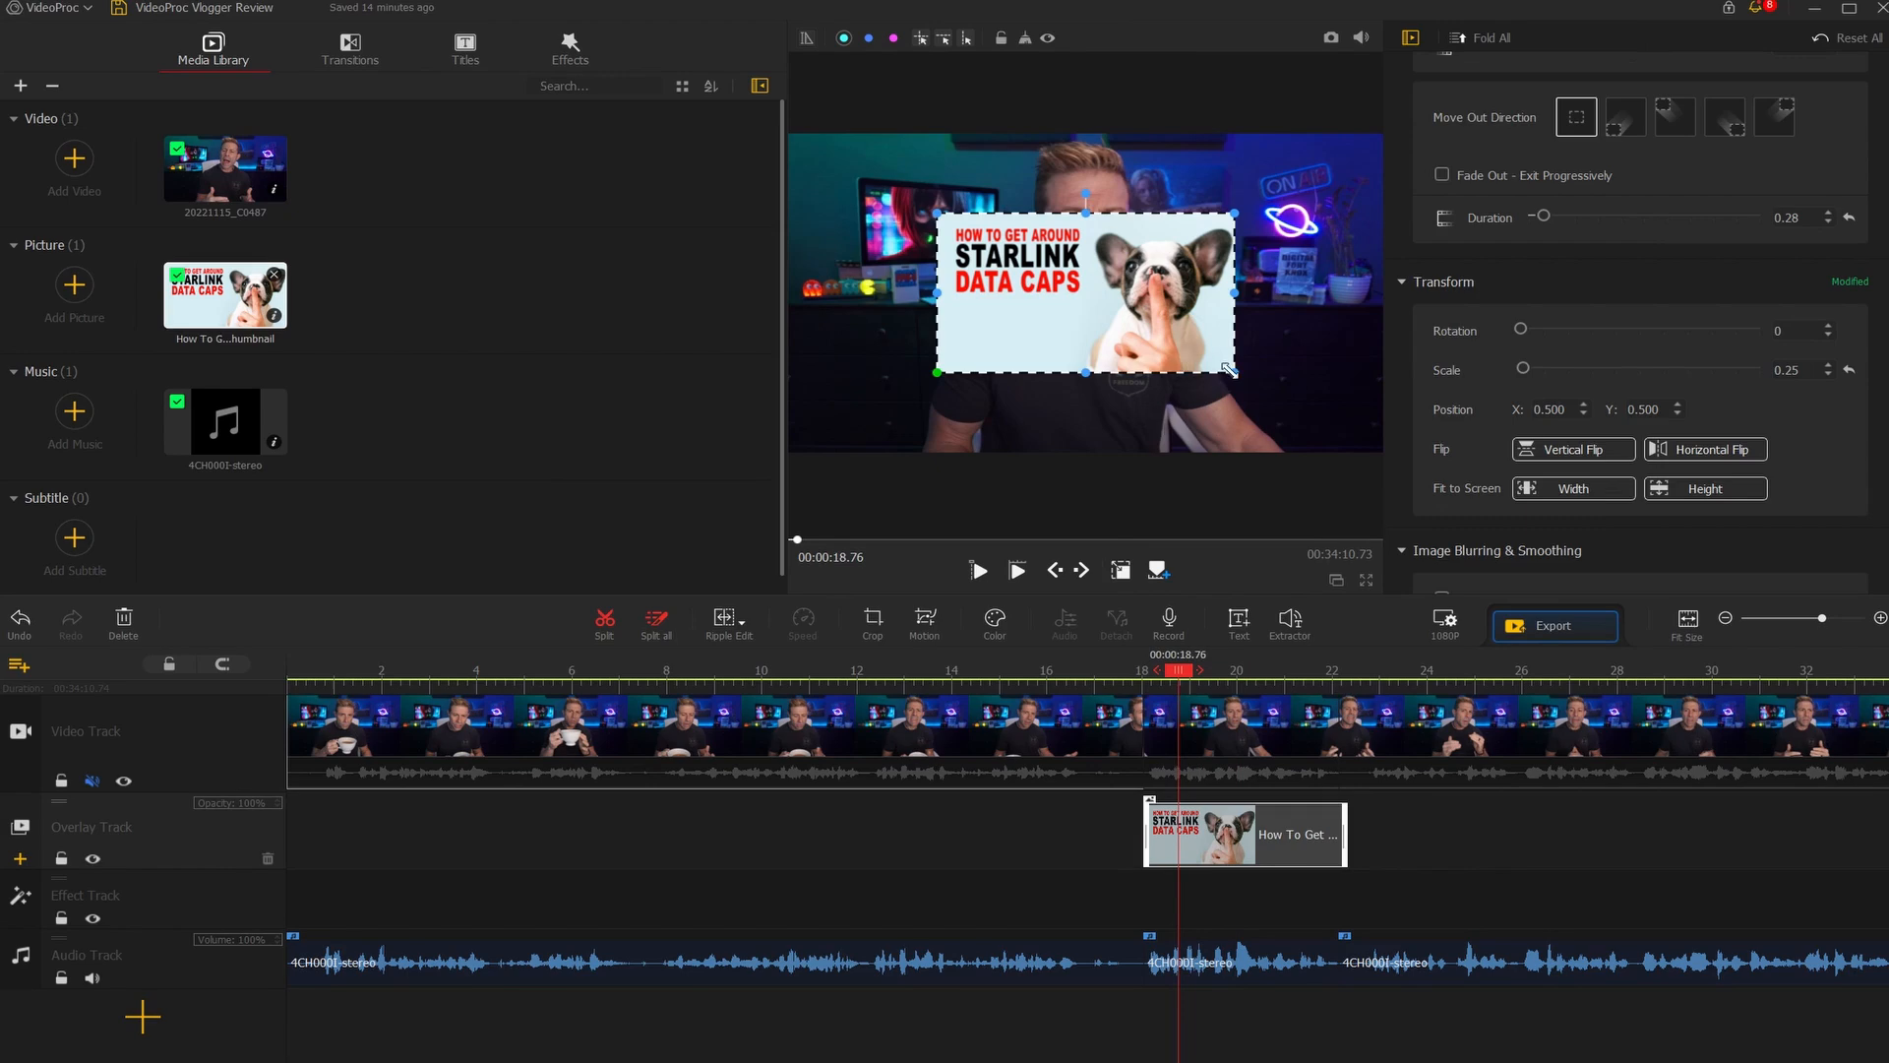
{"action": "left_click_drag", "start_coordinate": [1238, 373], "coordinate": [1382, 450]}
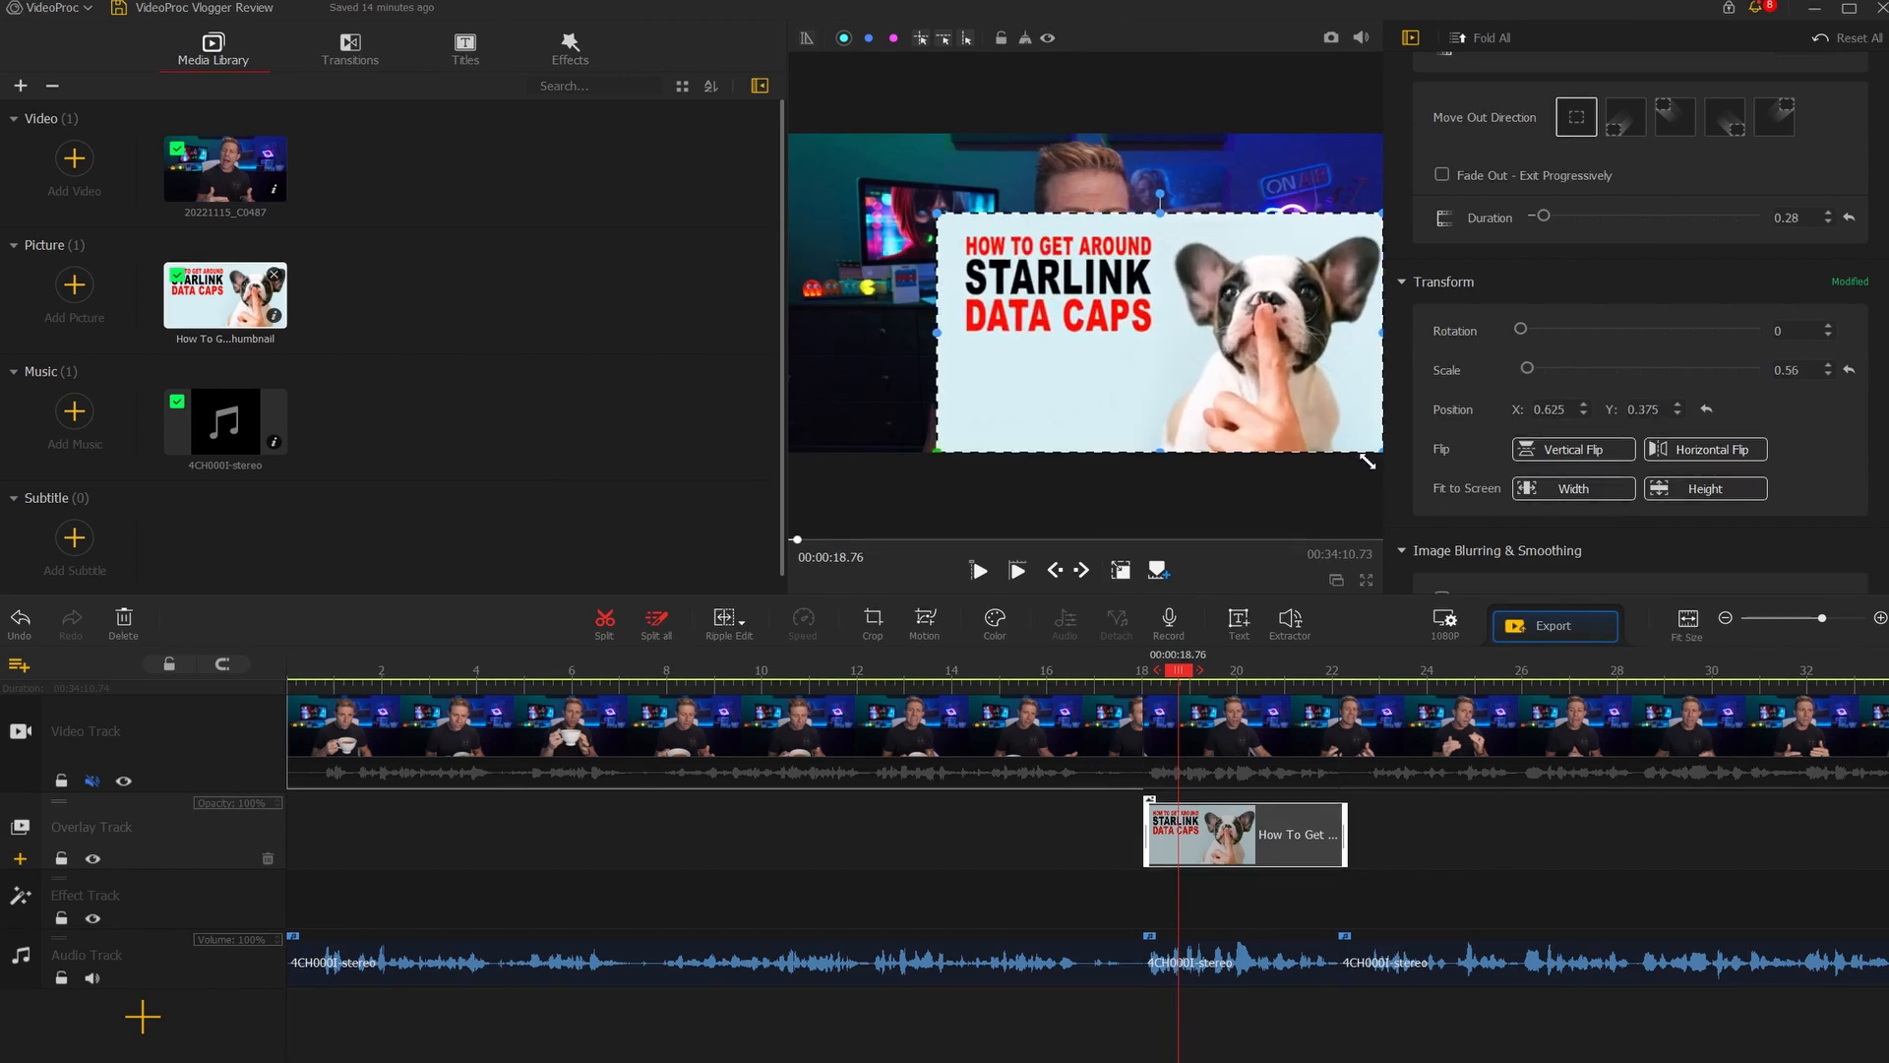
{"action": "left_click_drag", "start_coordinate": [937, 214], "coordinate": [791, 135]}
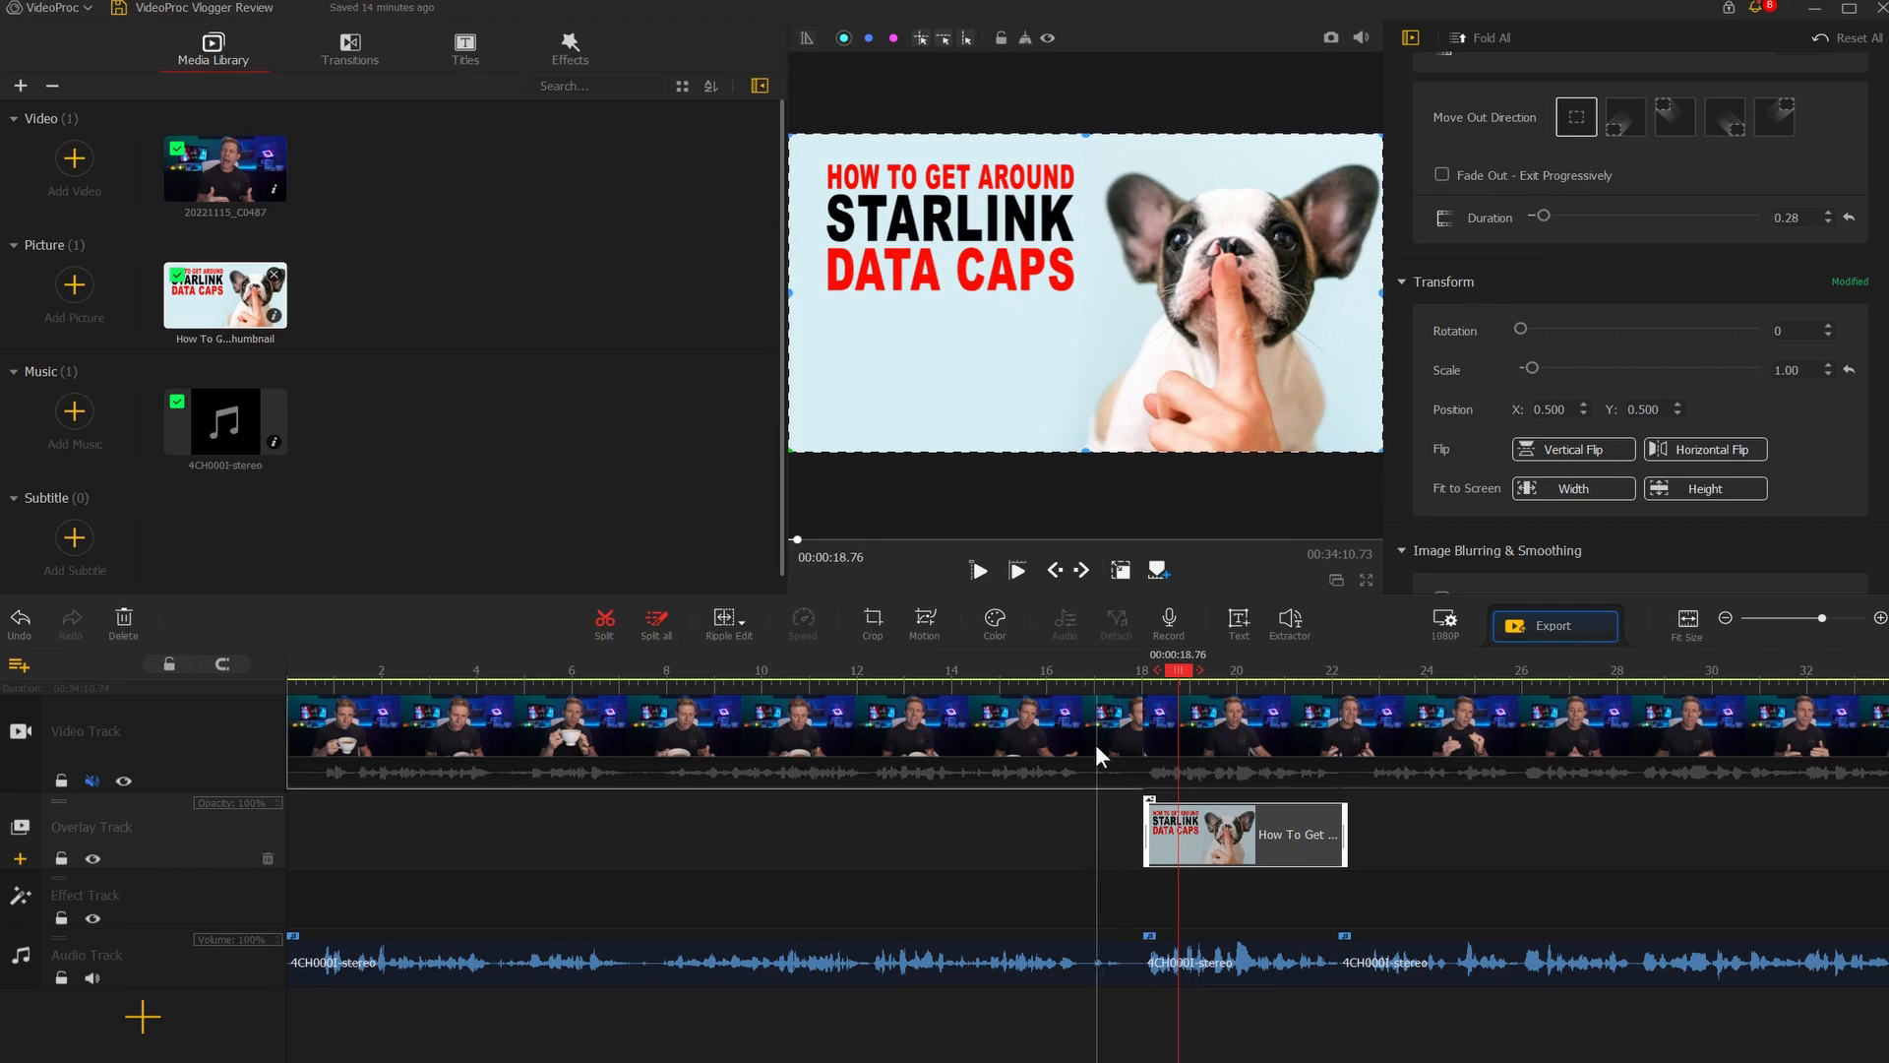
Play back from 00:00:15.10 past the end of the thumbnail overlay to review the full-frame picture
{"action": "left_click", "coordinate": [1071, 716]}
{"action": "left_click", "coordinate": [1003, 728]}
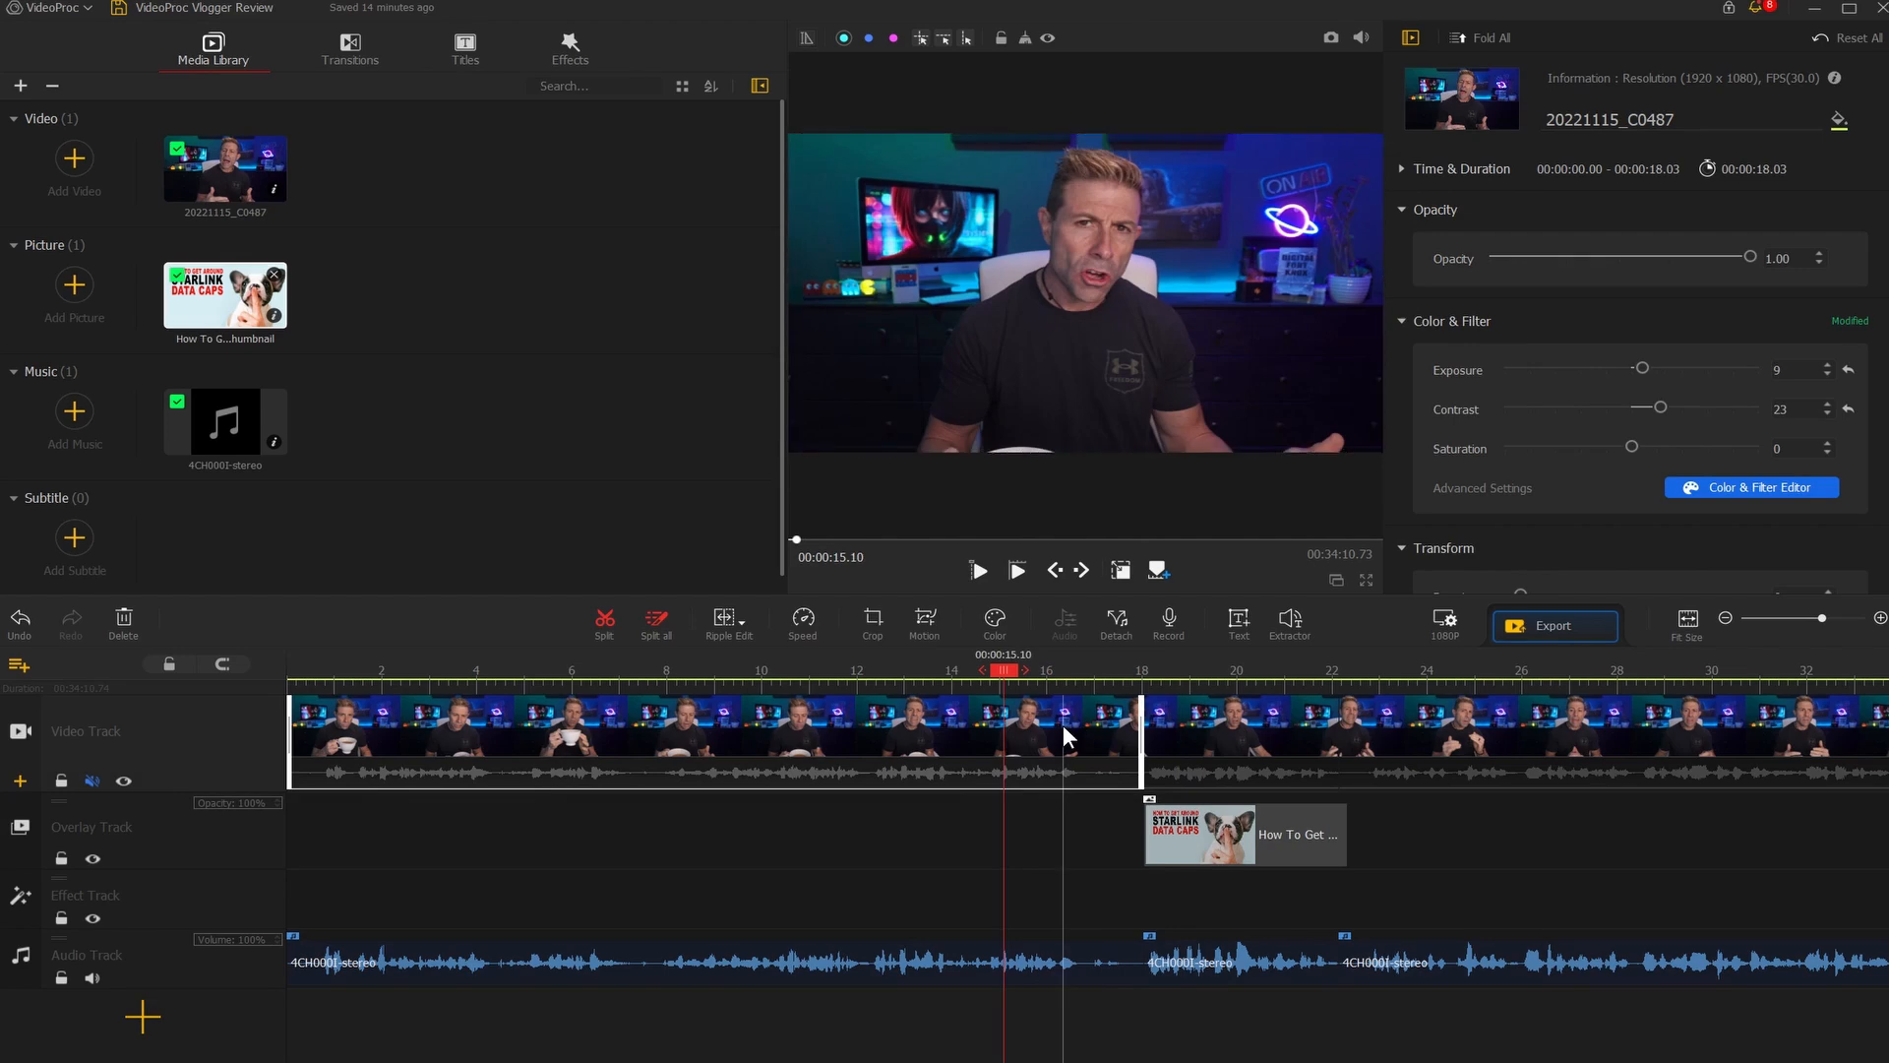
{"action": "key", "text": "space"}
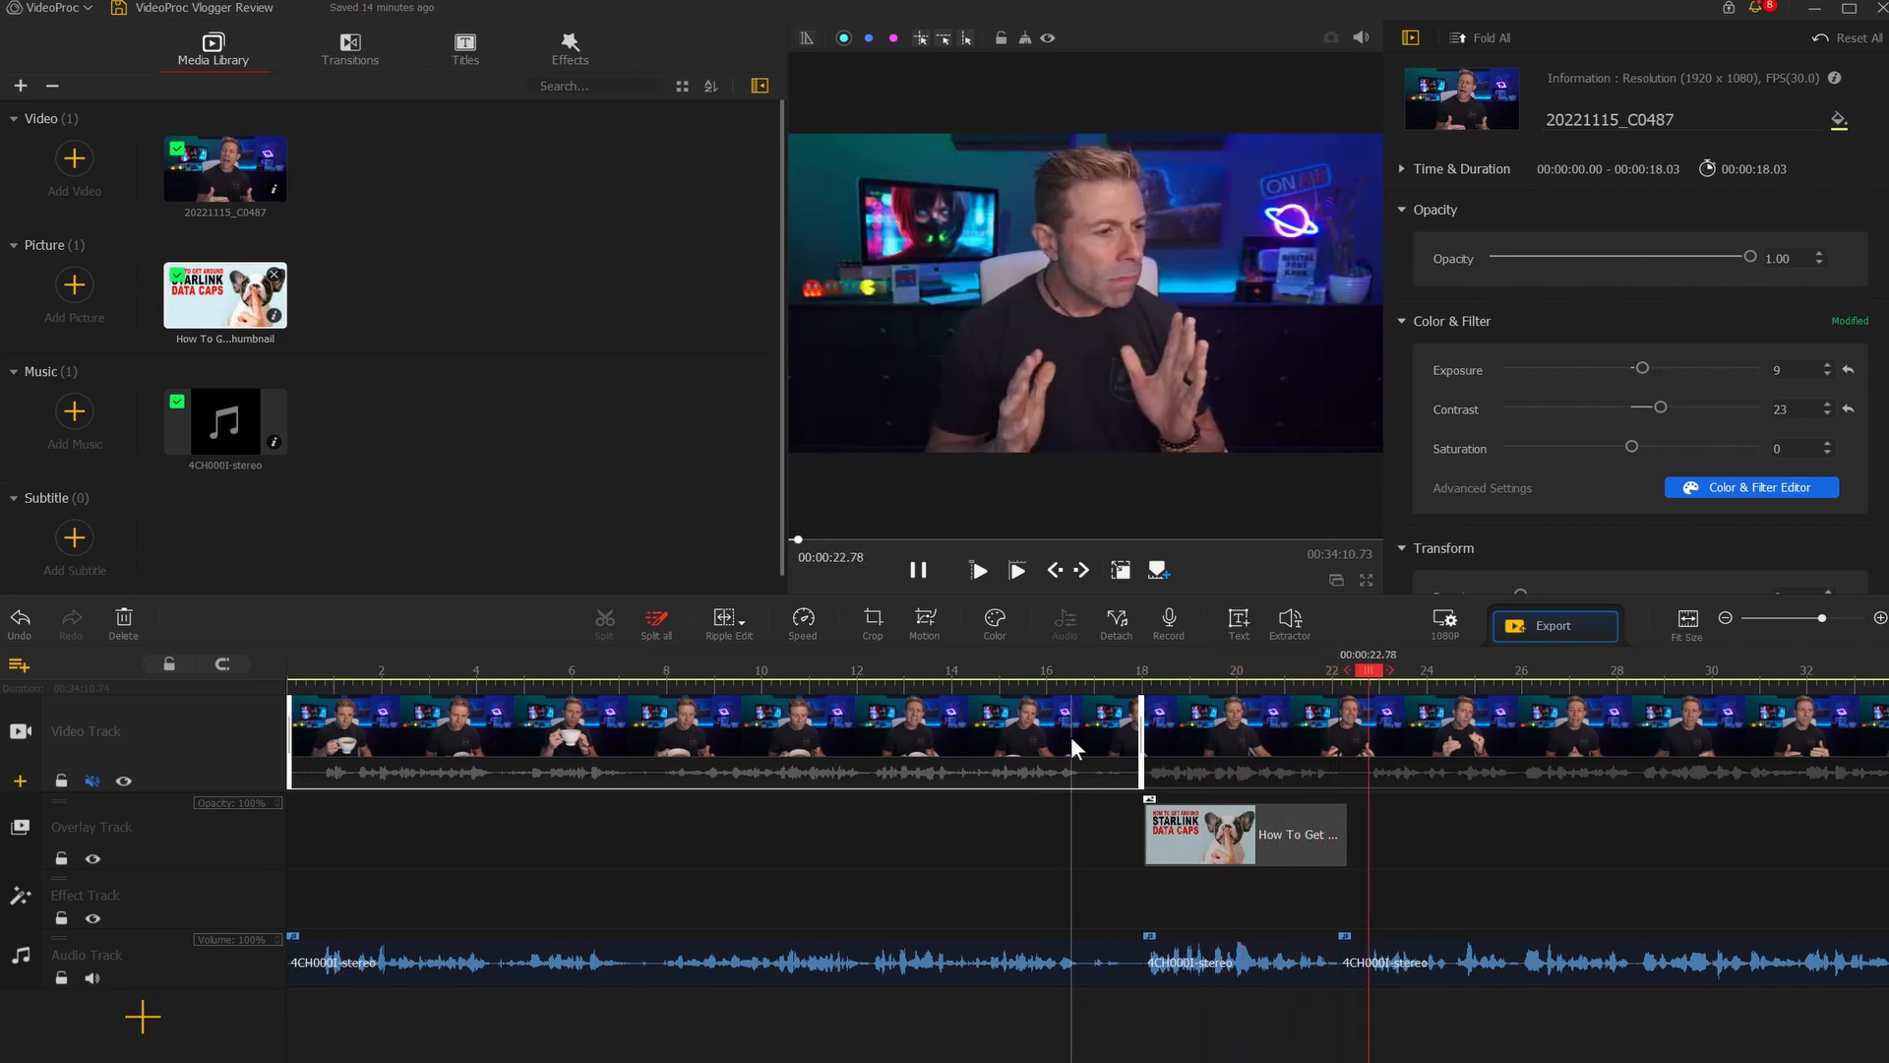
{"action": "key", "text": "space"}
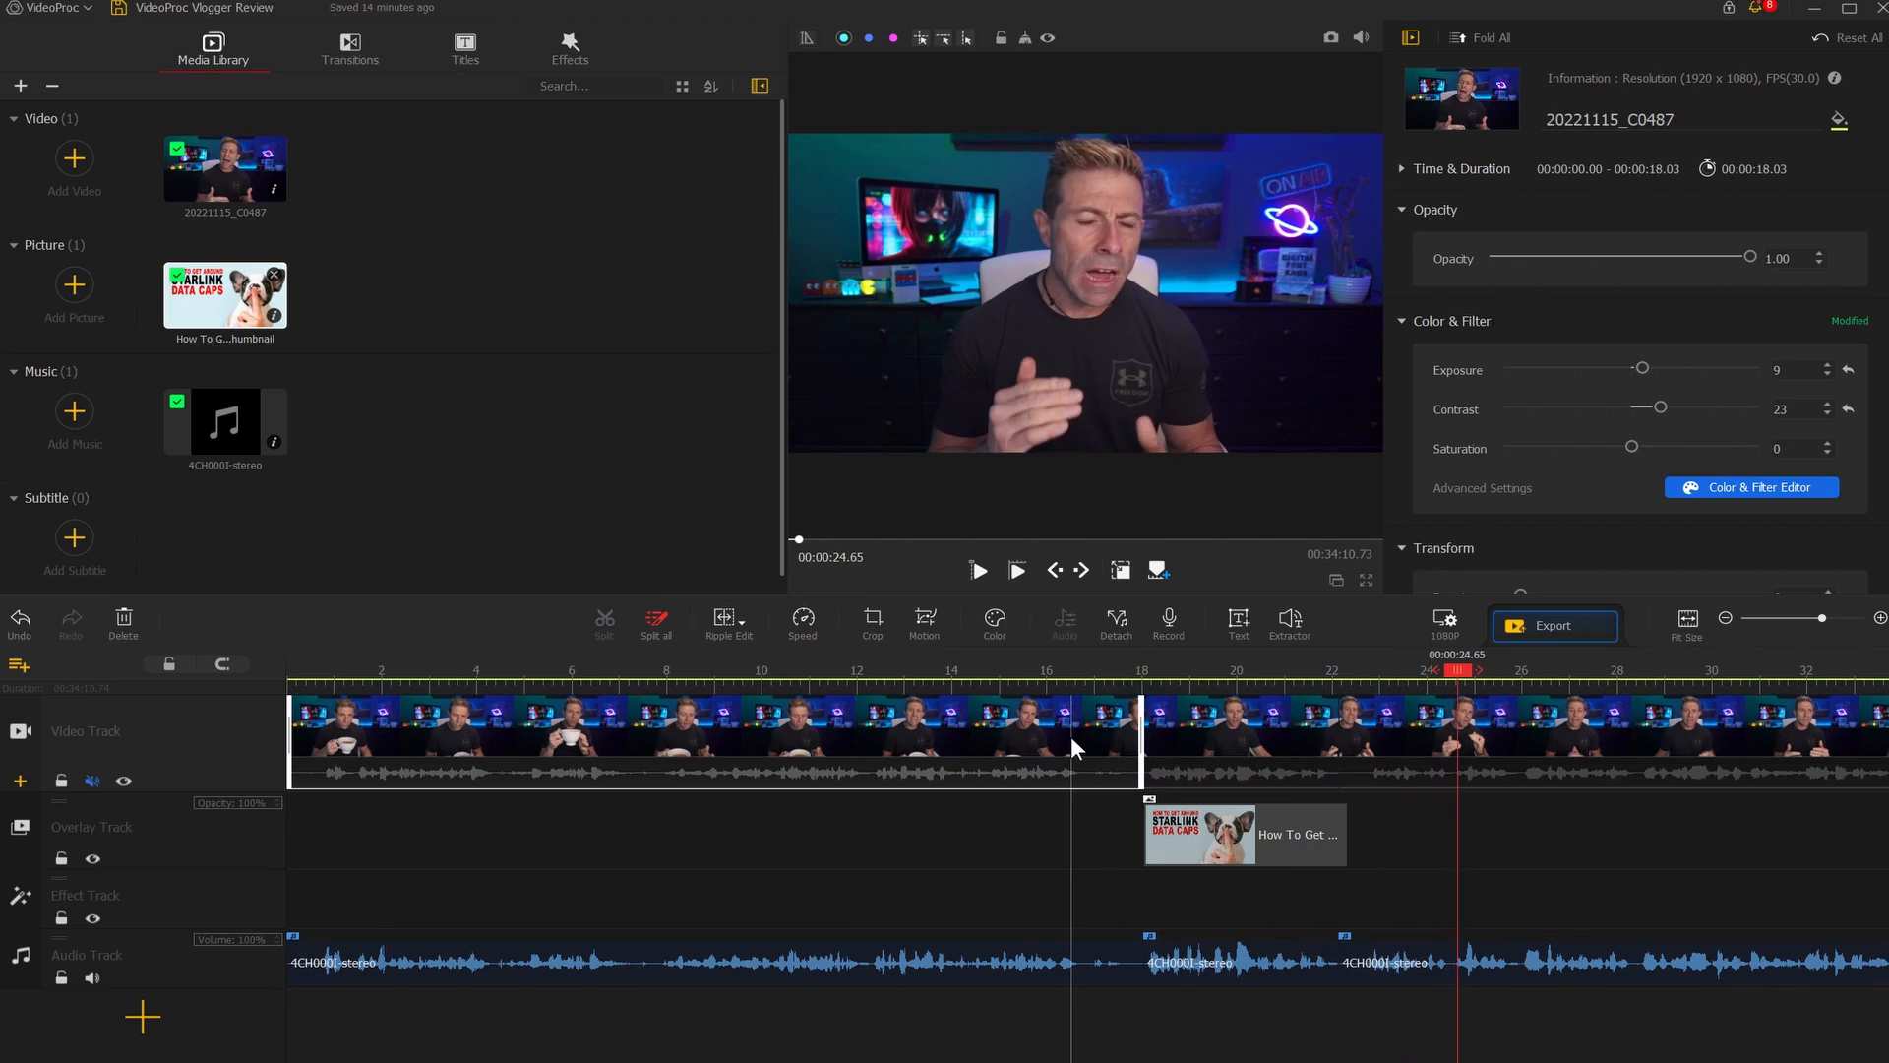
Add a motion keyframe at the start of the thumbnail overlay and expand its frame to the full 1920x1080 picture
{"action": "left_click", "coordinate": [1197, 832]}
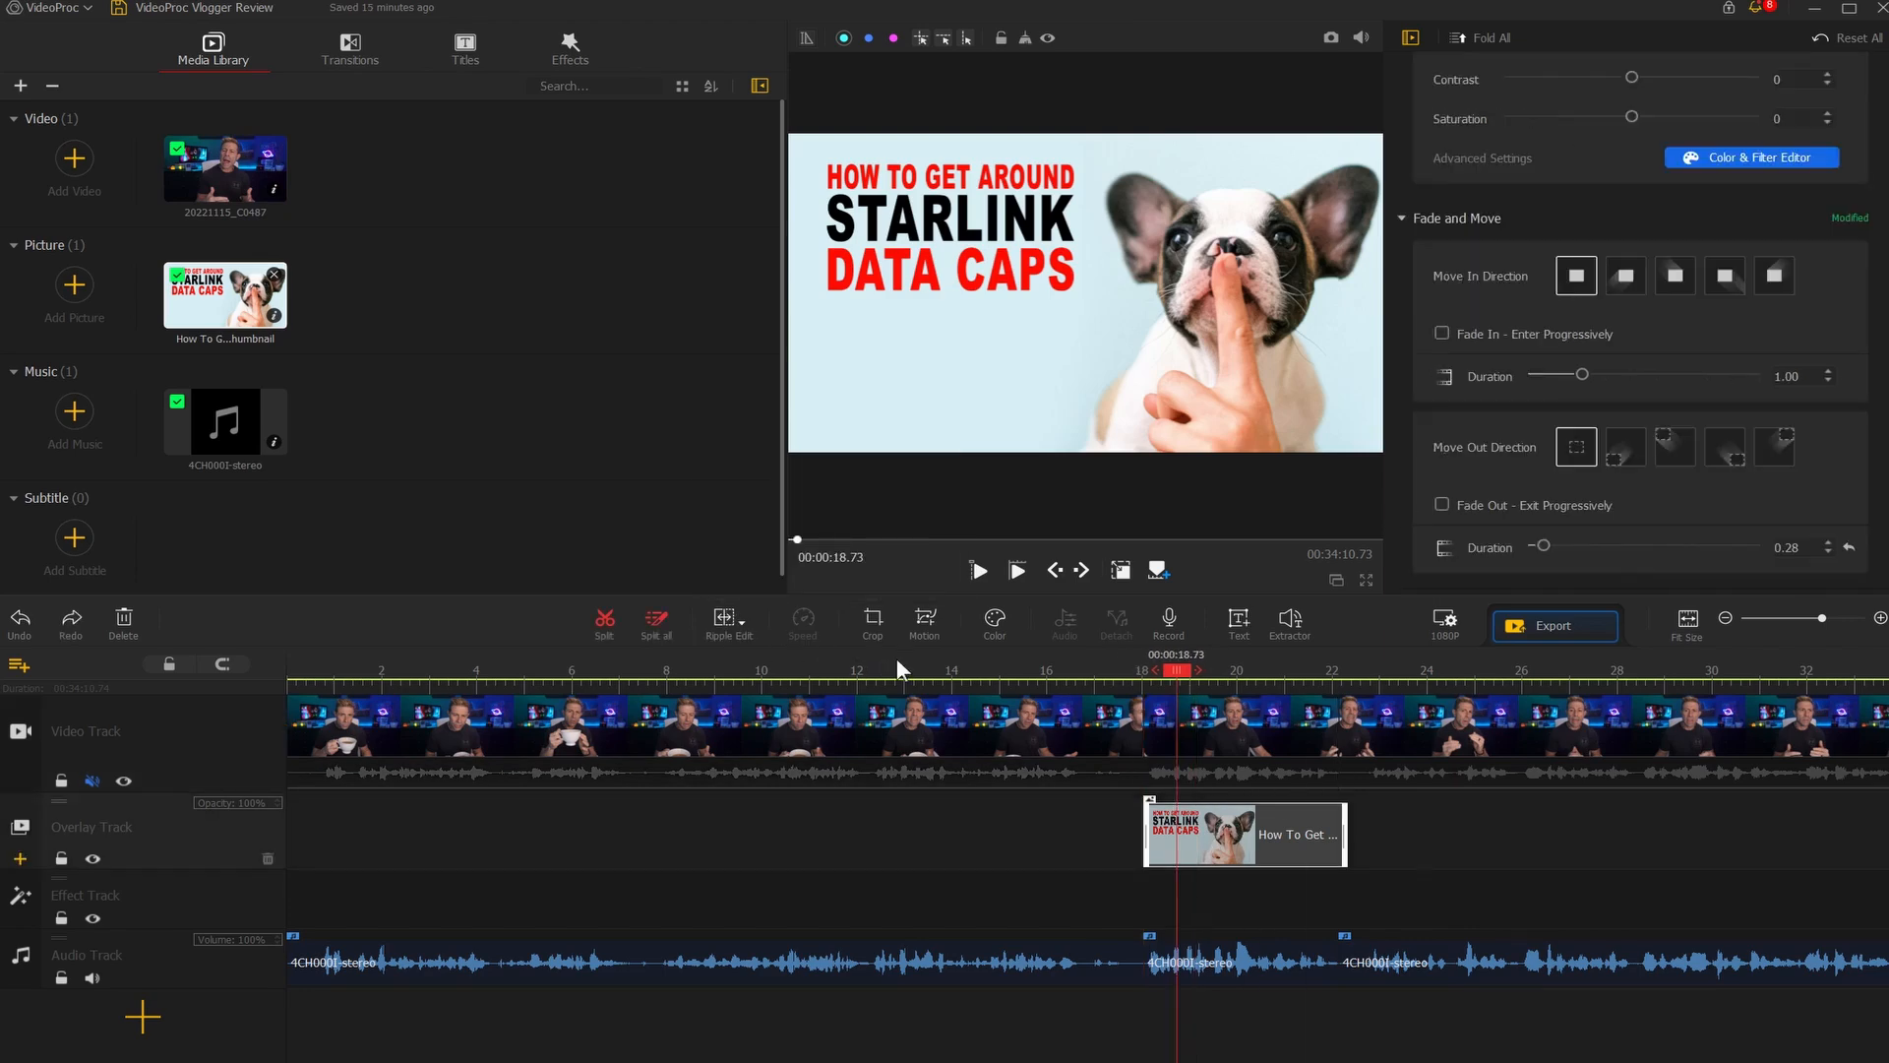
{"action": "left_click", "coordinate": [936, 617]}
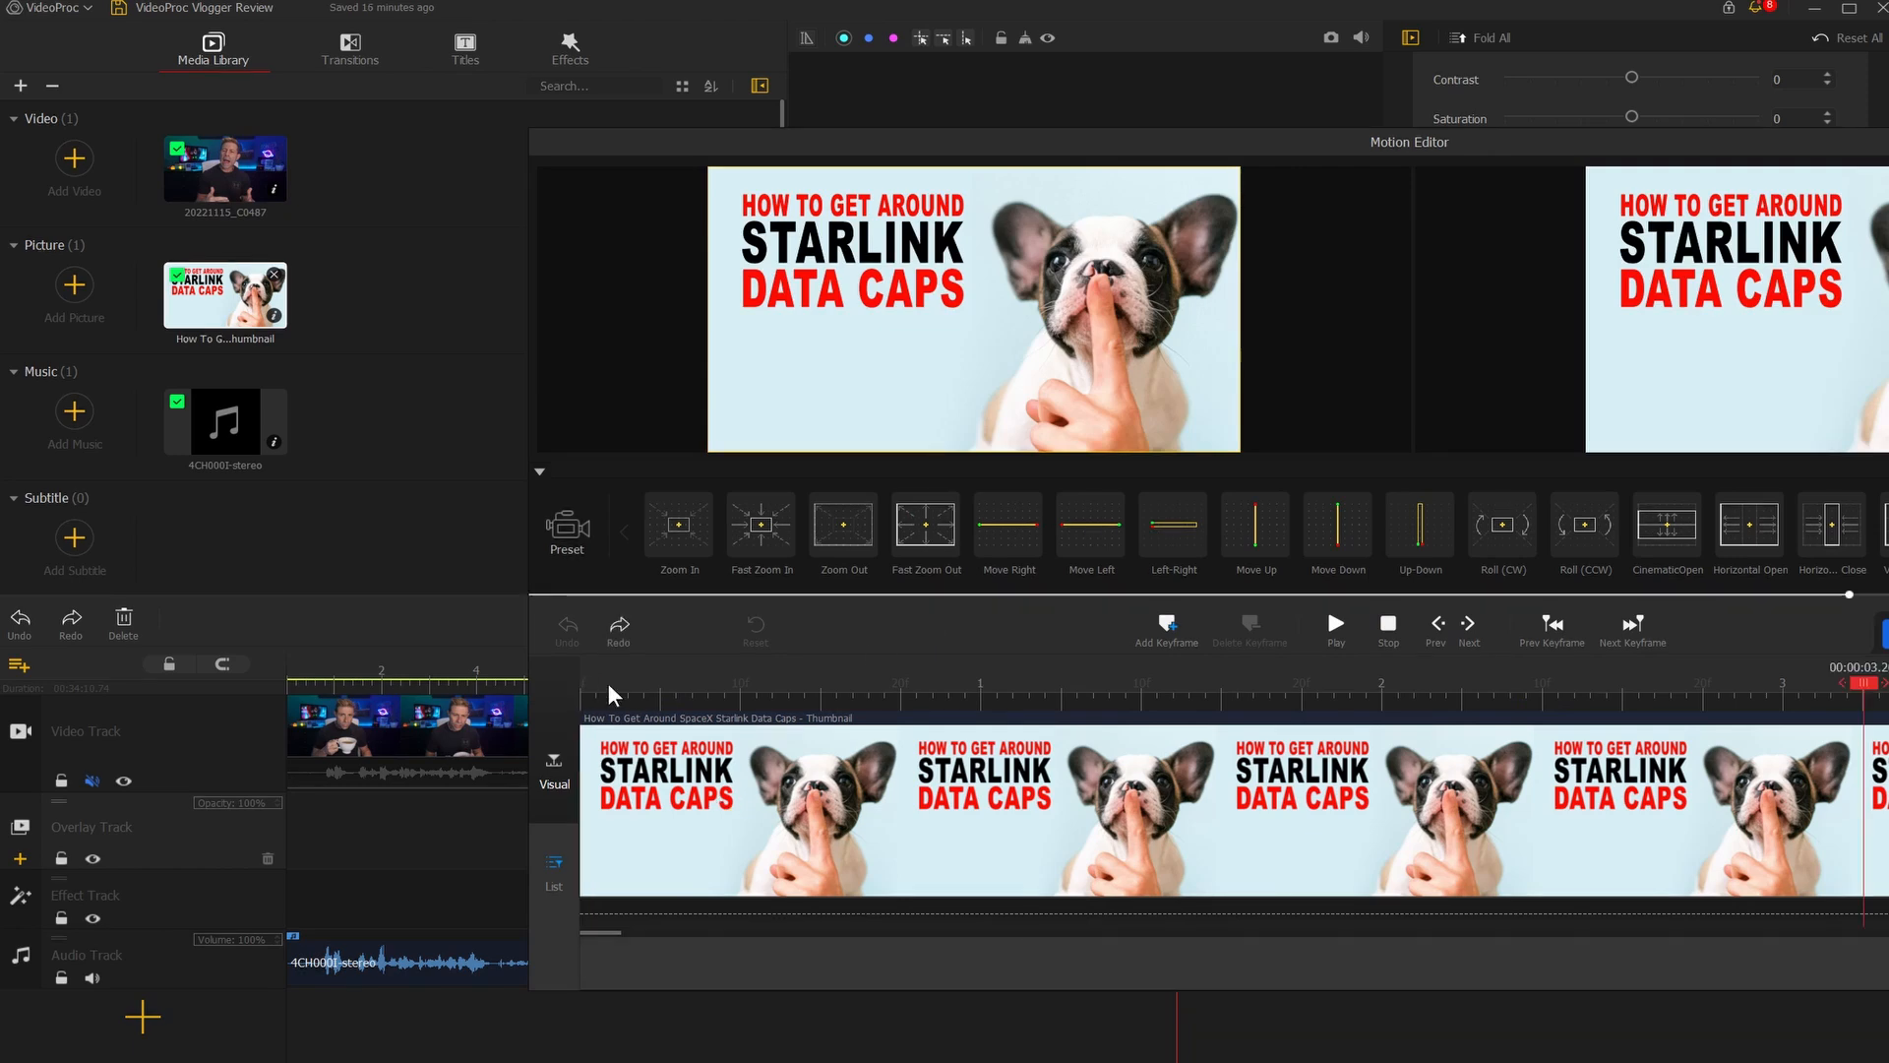
{"action": "left_click_drag", "start_coordinate": [611, 695], "coordinate": [1088, 734]}
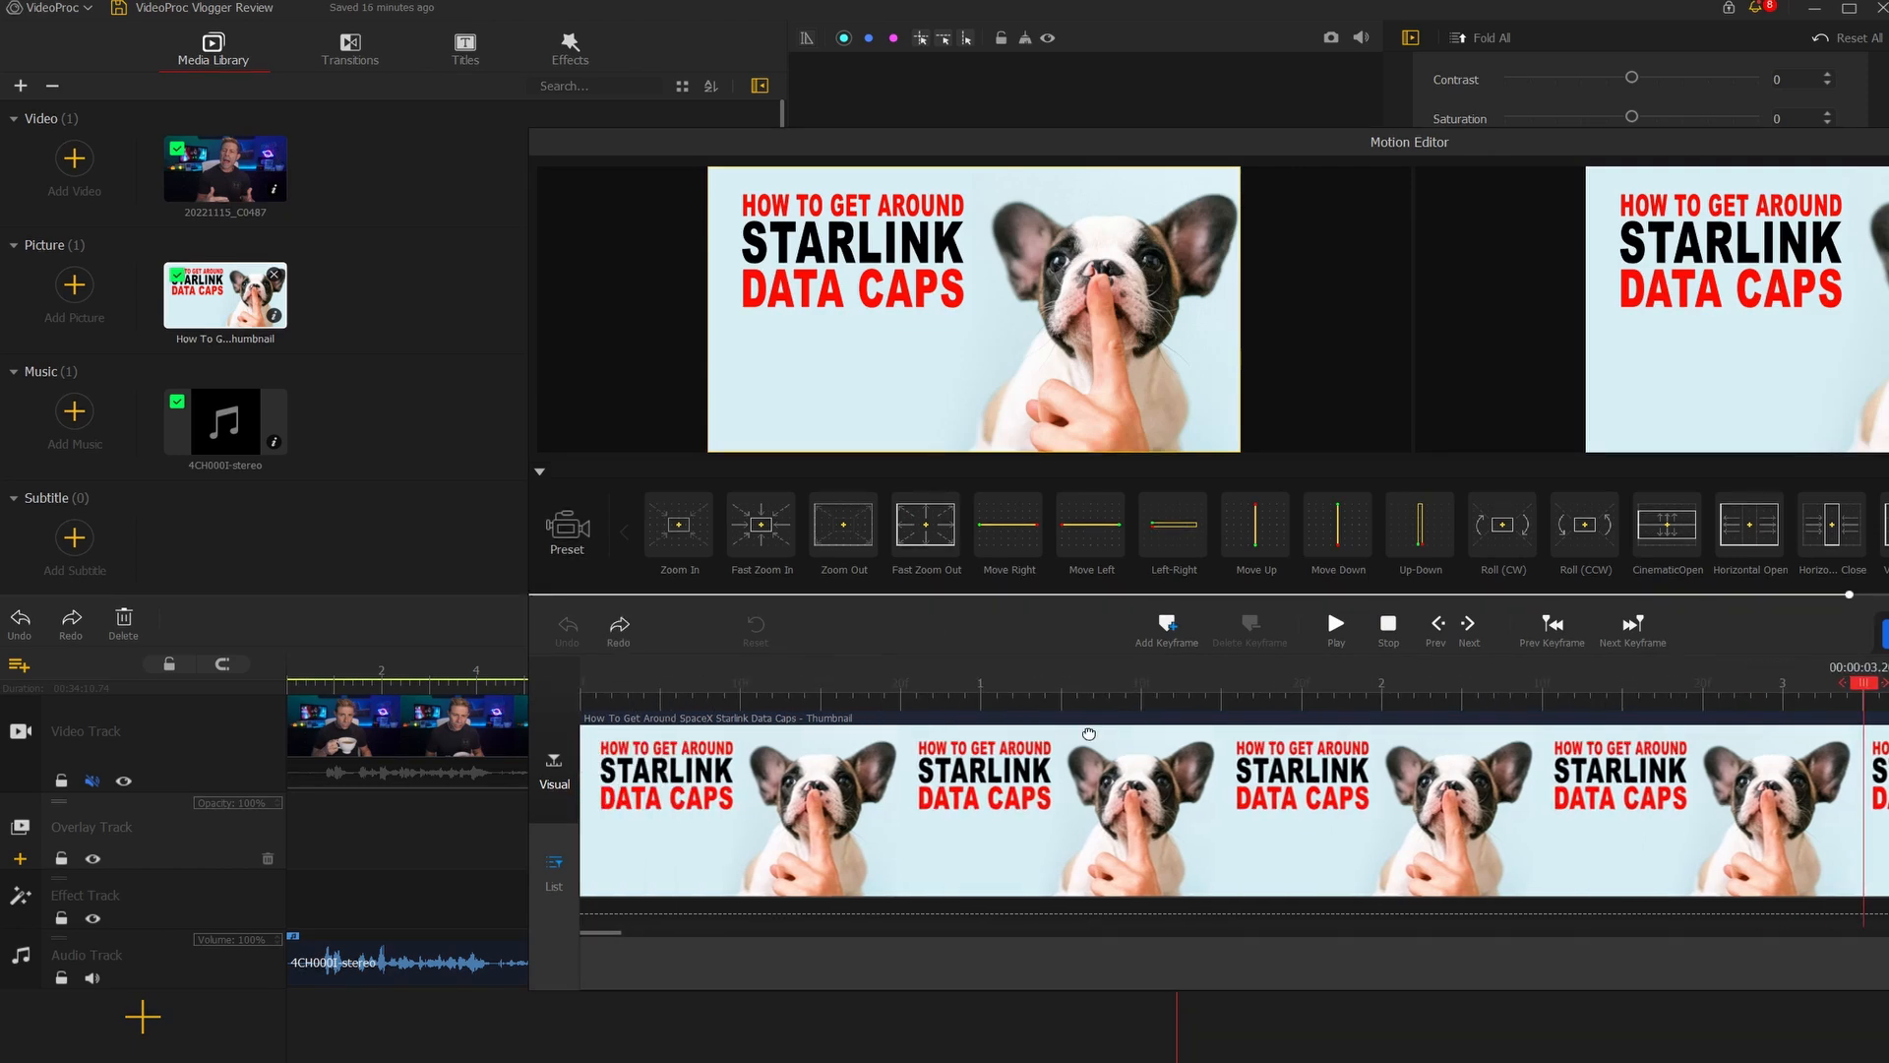
{"action": "left_click", "coordinate": [589, 687]}
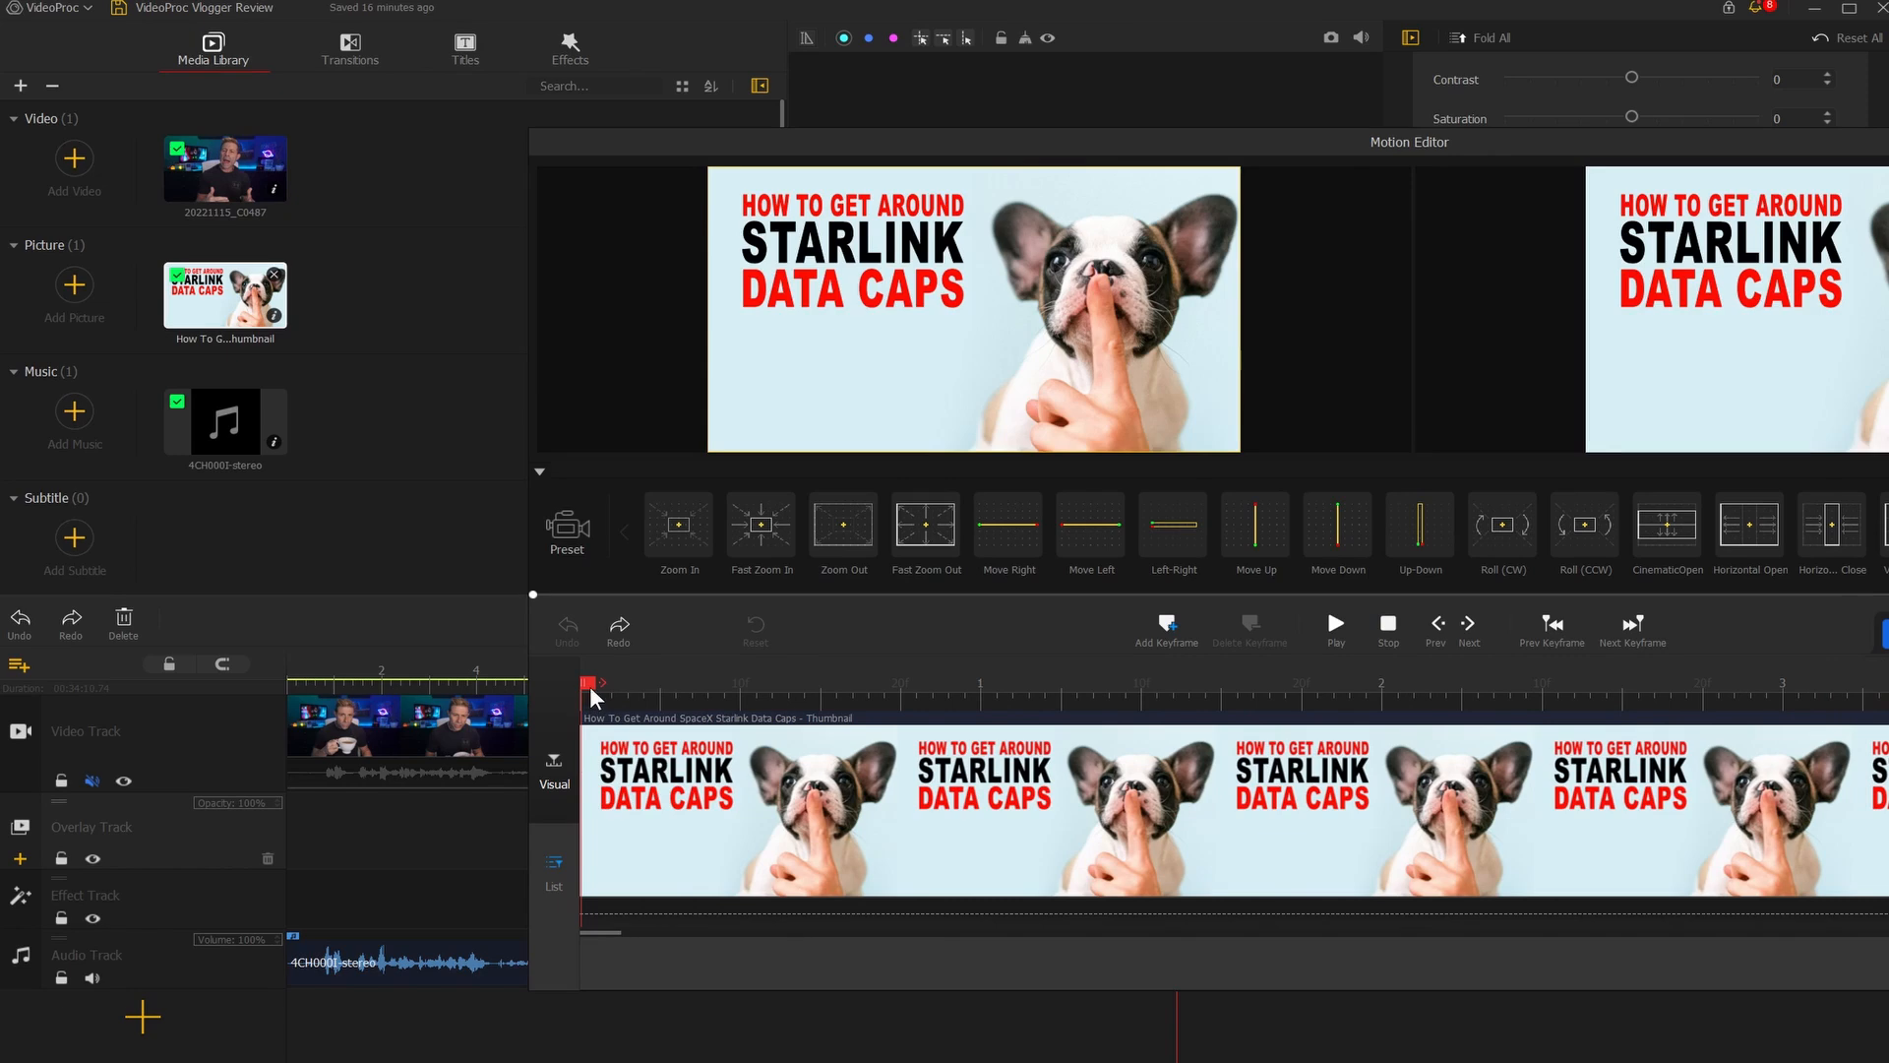
{"action": "left_click", "coordinate": [1168, 626]}
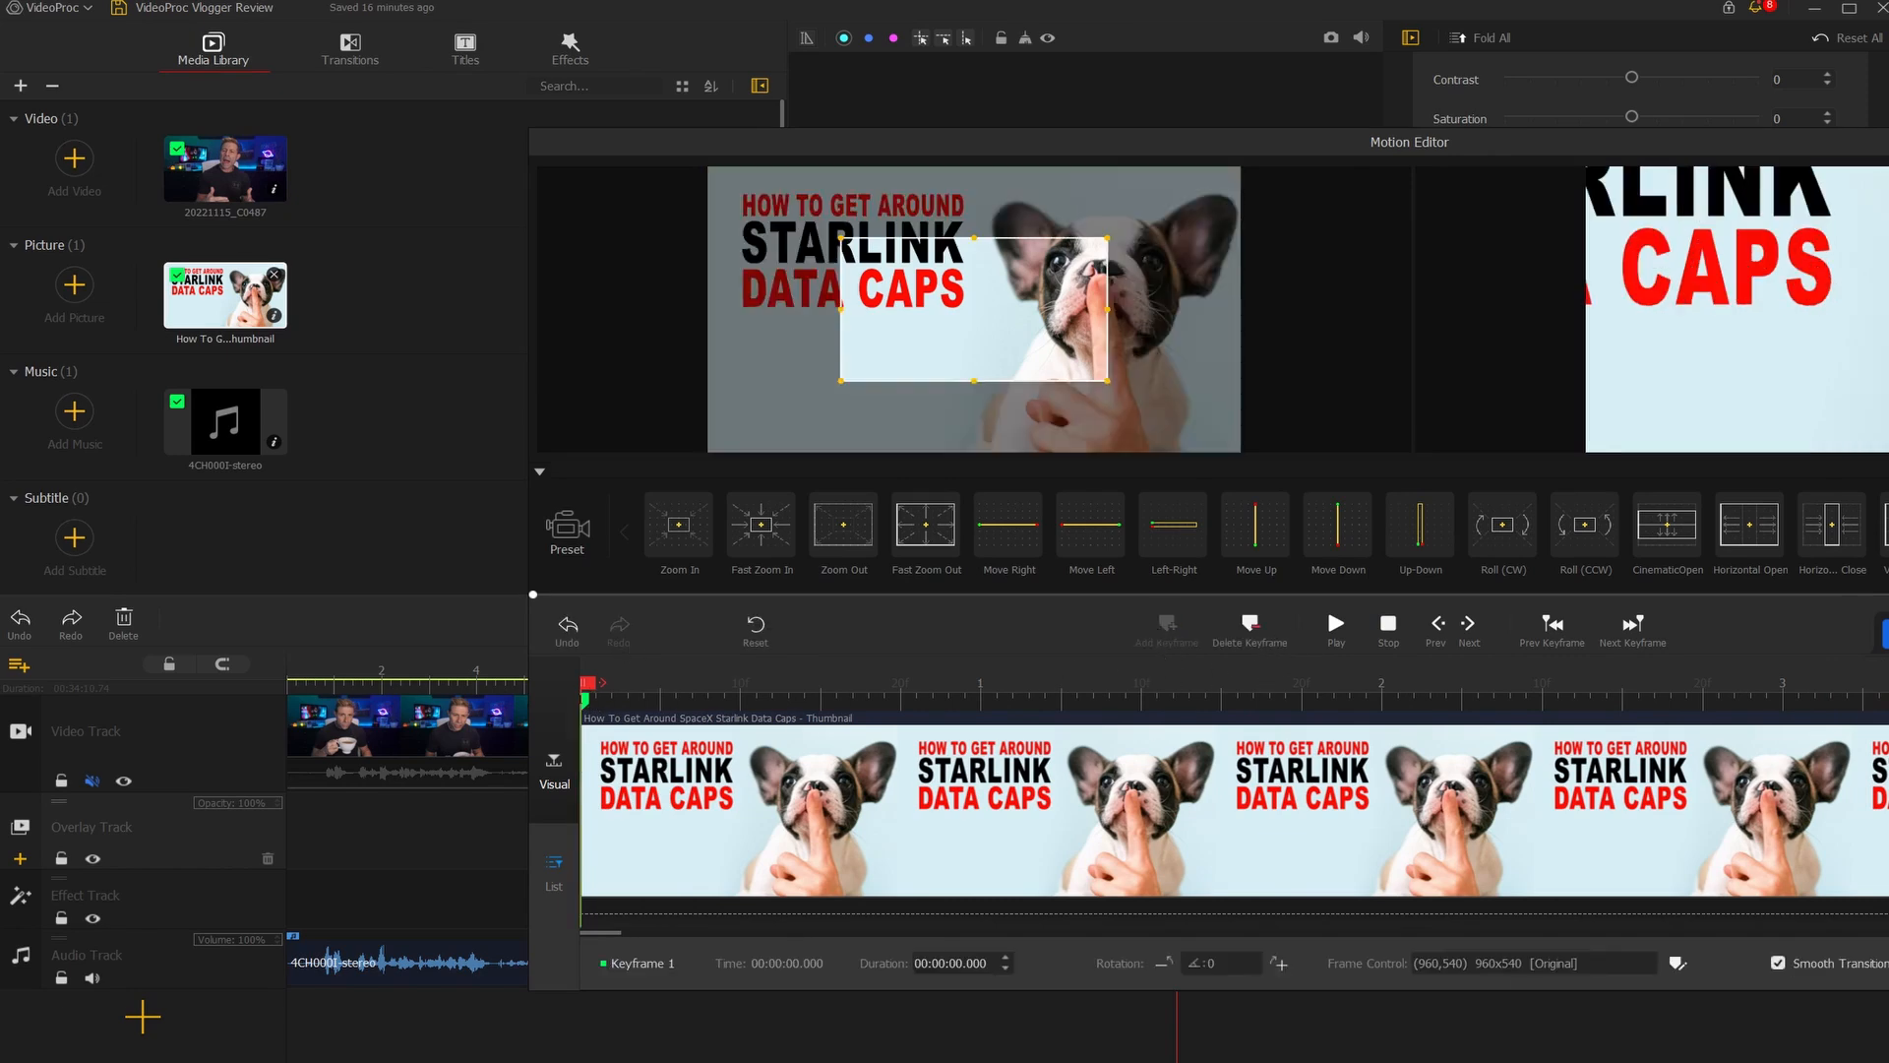
{"action": "left_click_drag", "start_coordinate": [1884, 701], "coordinate": [587, 704]}
{"action": "left_click", "coordinate": [587, 702]}
{"action": "left_click_drag", "start_coordinate": [1104, 250], "coordinate": [1237, 178]}
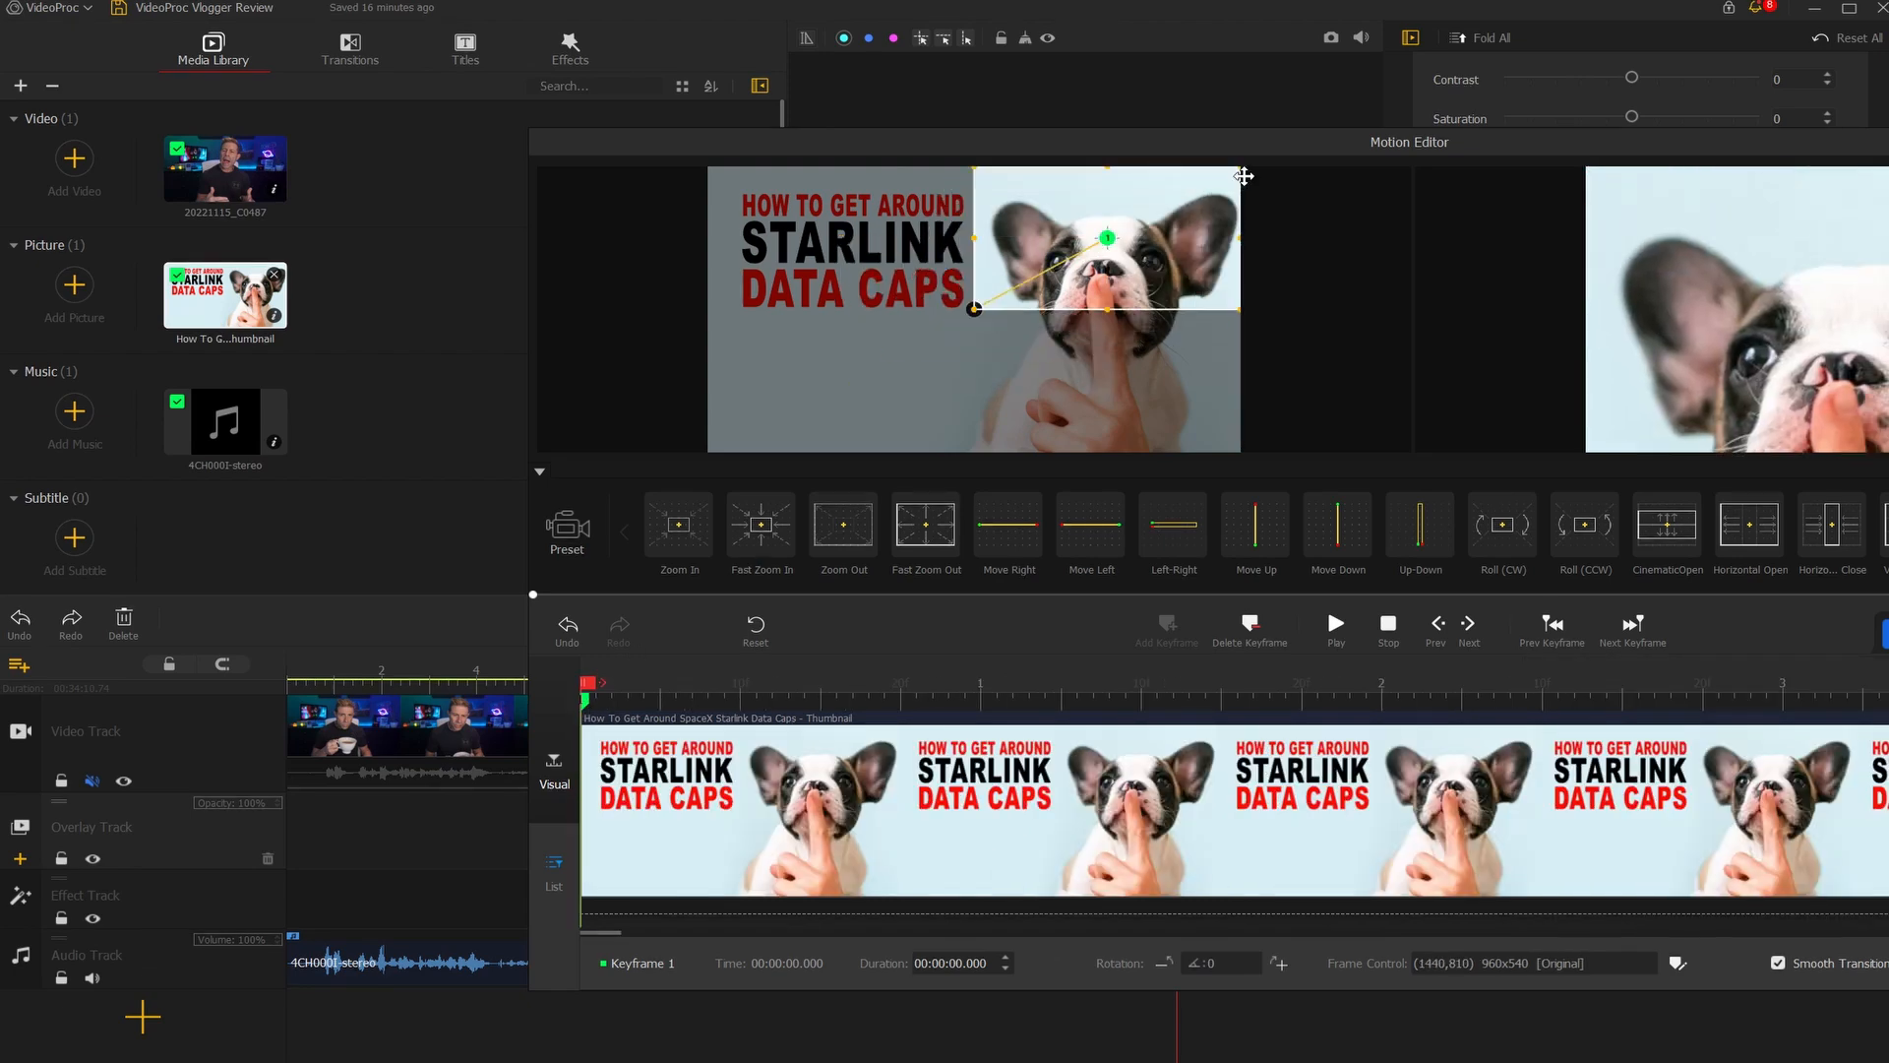
{"action": "left_click_drag", "start_coordinate": [987, 306], "coordinate": [738, 445]}
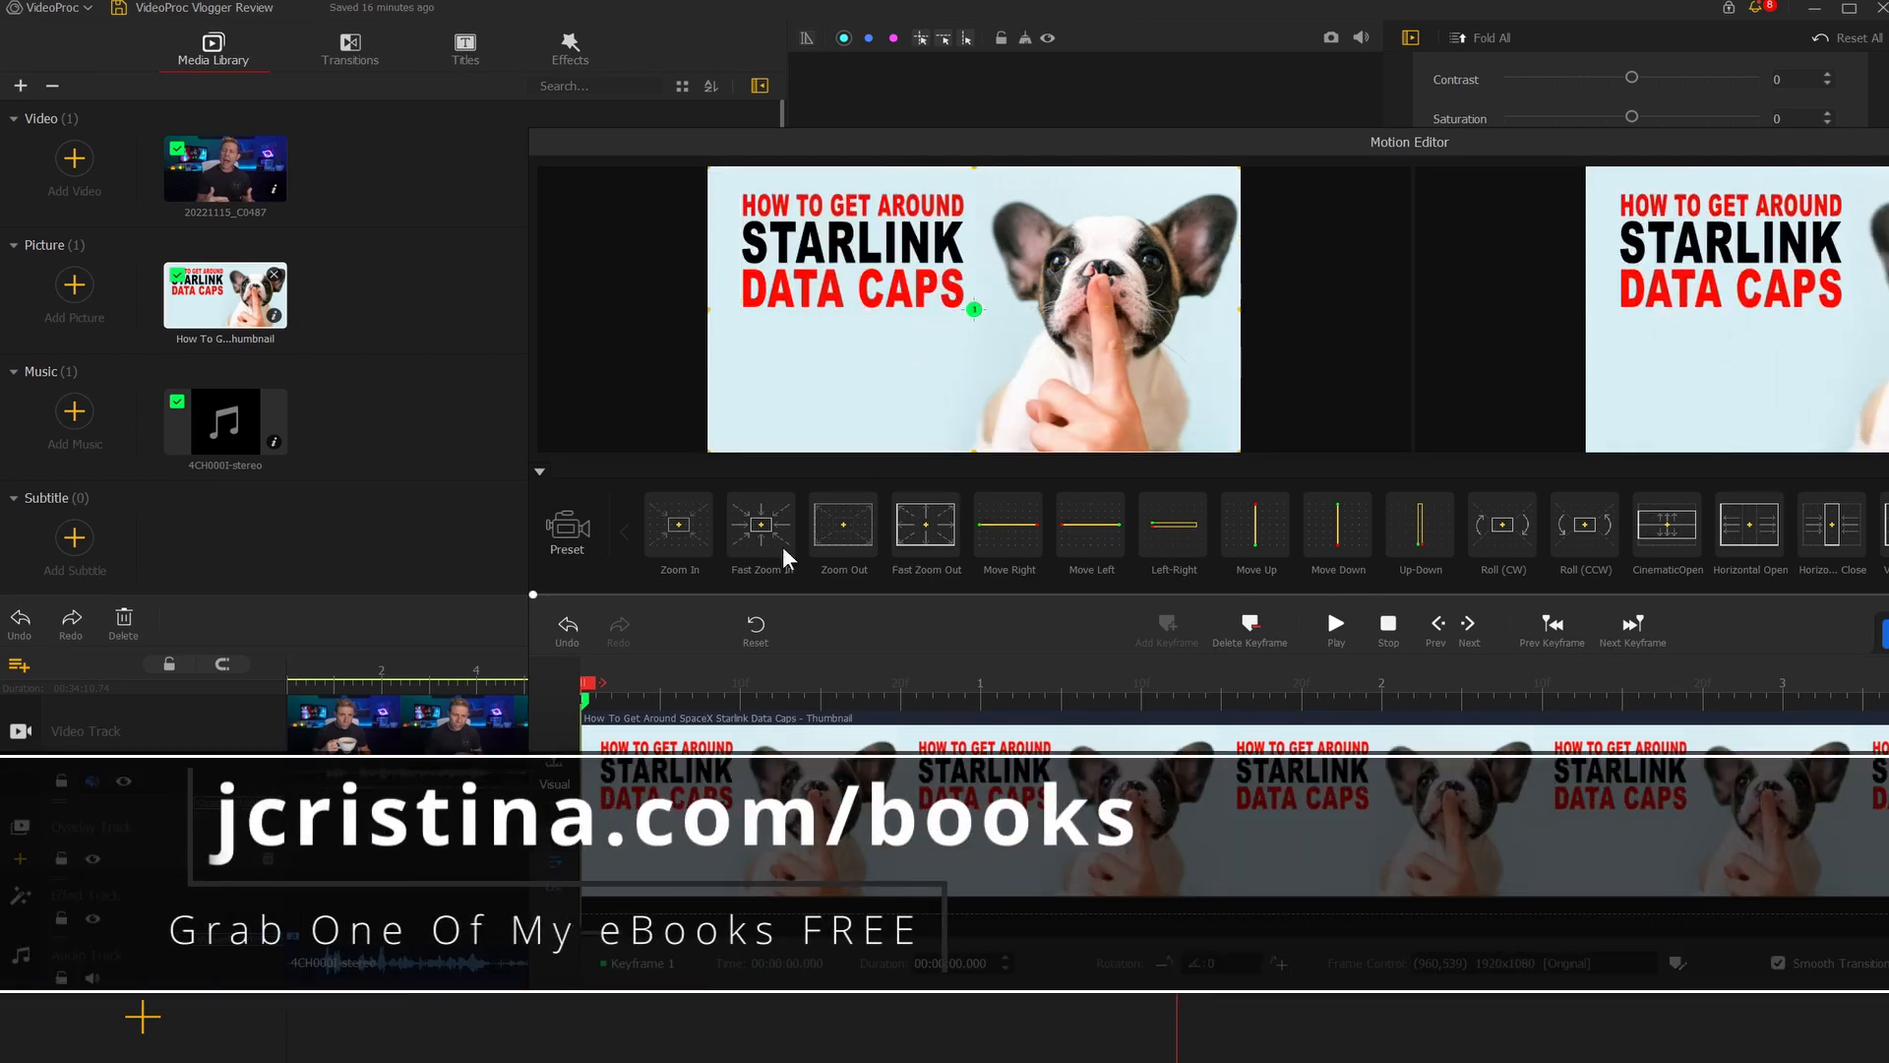
Resize the motion frame of the end keyframe at 00:00:04.279 to about 1755x987, centred on the picture, and apply the motion
{"action": "left_click", "coordinate": [1632, 630]}
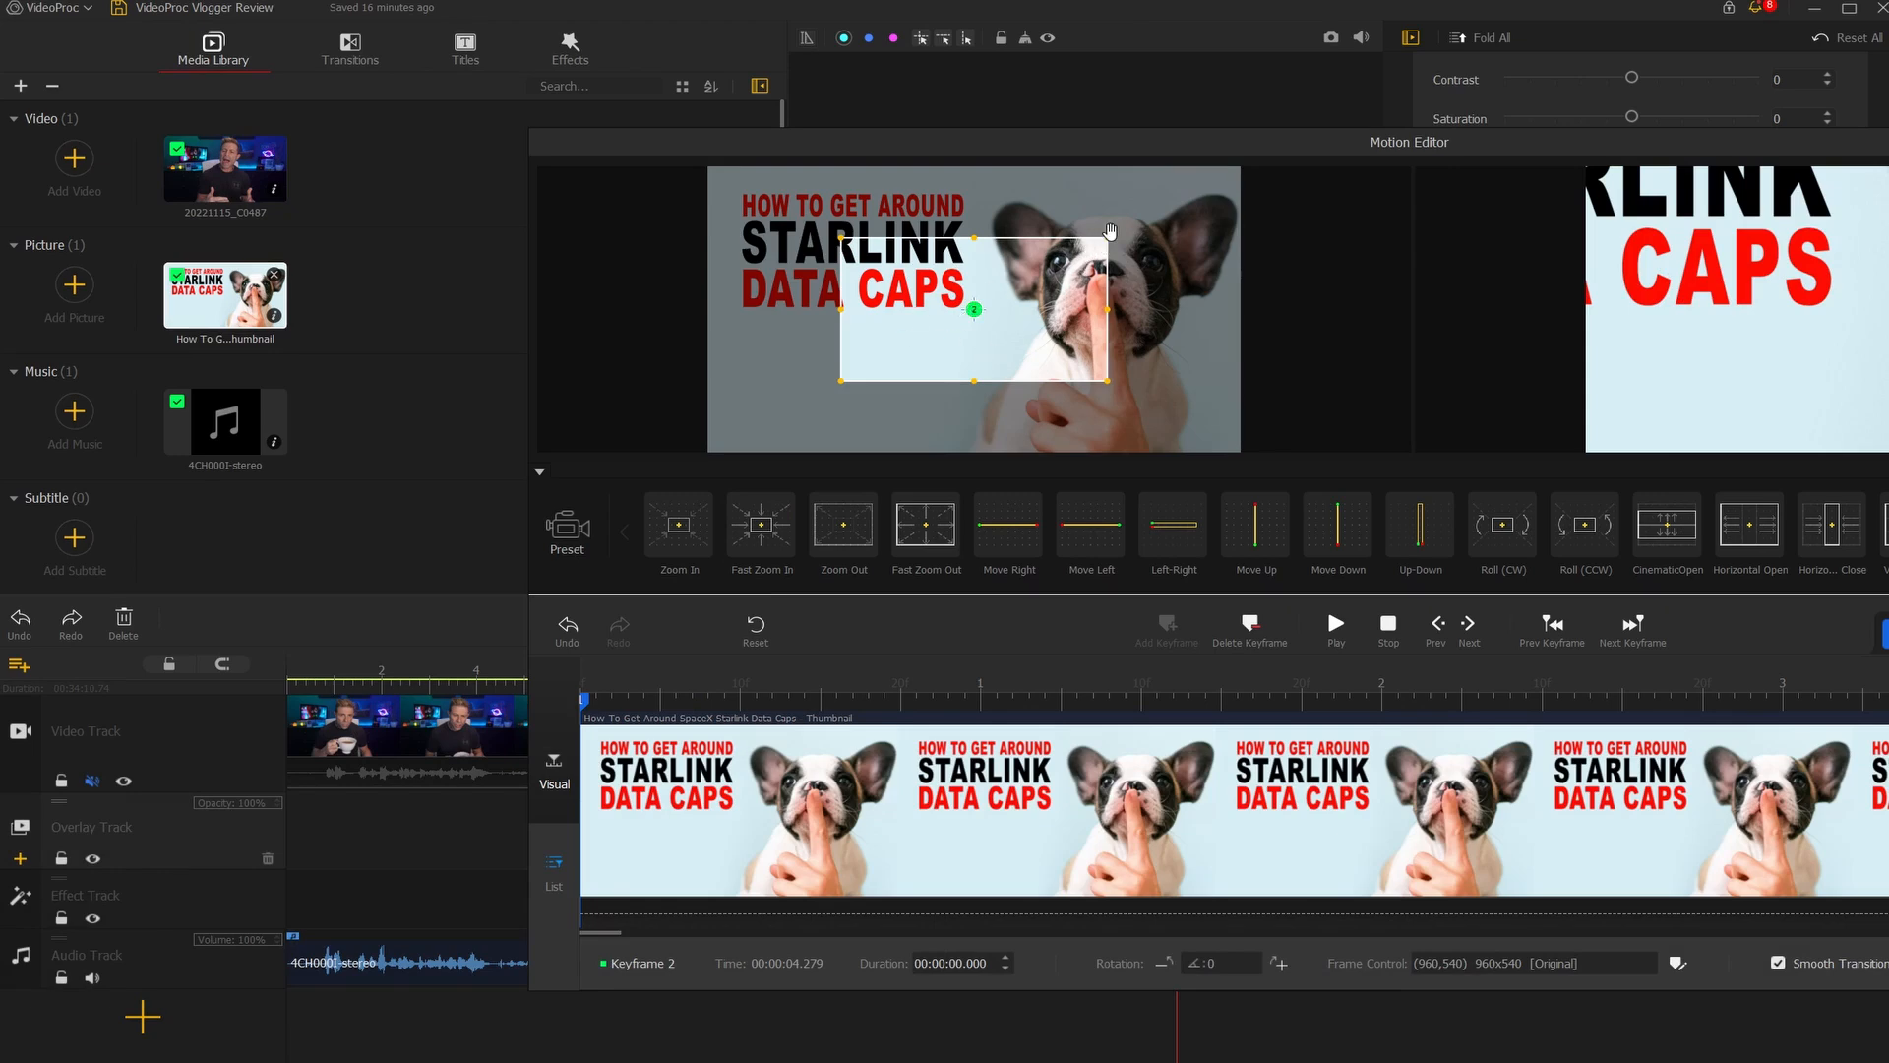
{"action": "left_click_drag", "start_coordinate": [1109, 232], "coordinate": [1216, 197]}
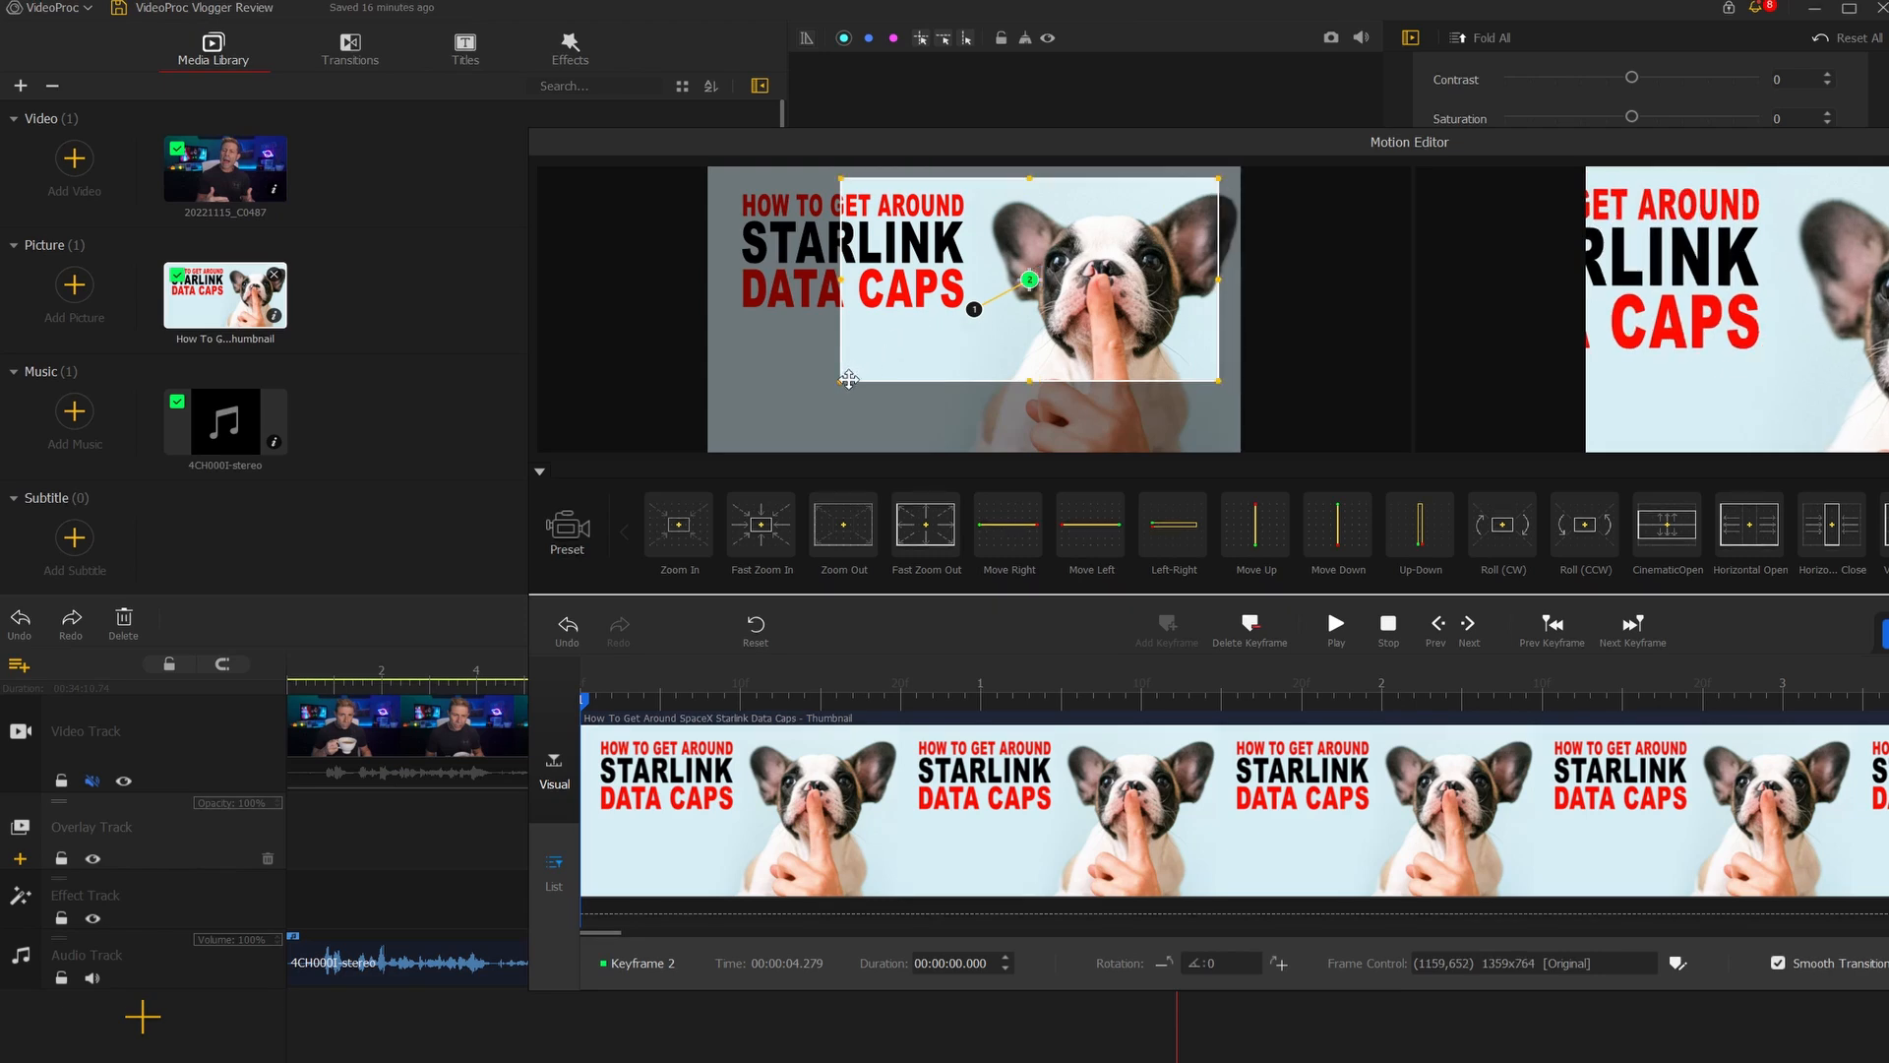
{"action": "left_click_drag", "start_coordinate": [842, 382], "coordinate": [776, 439]}
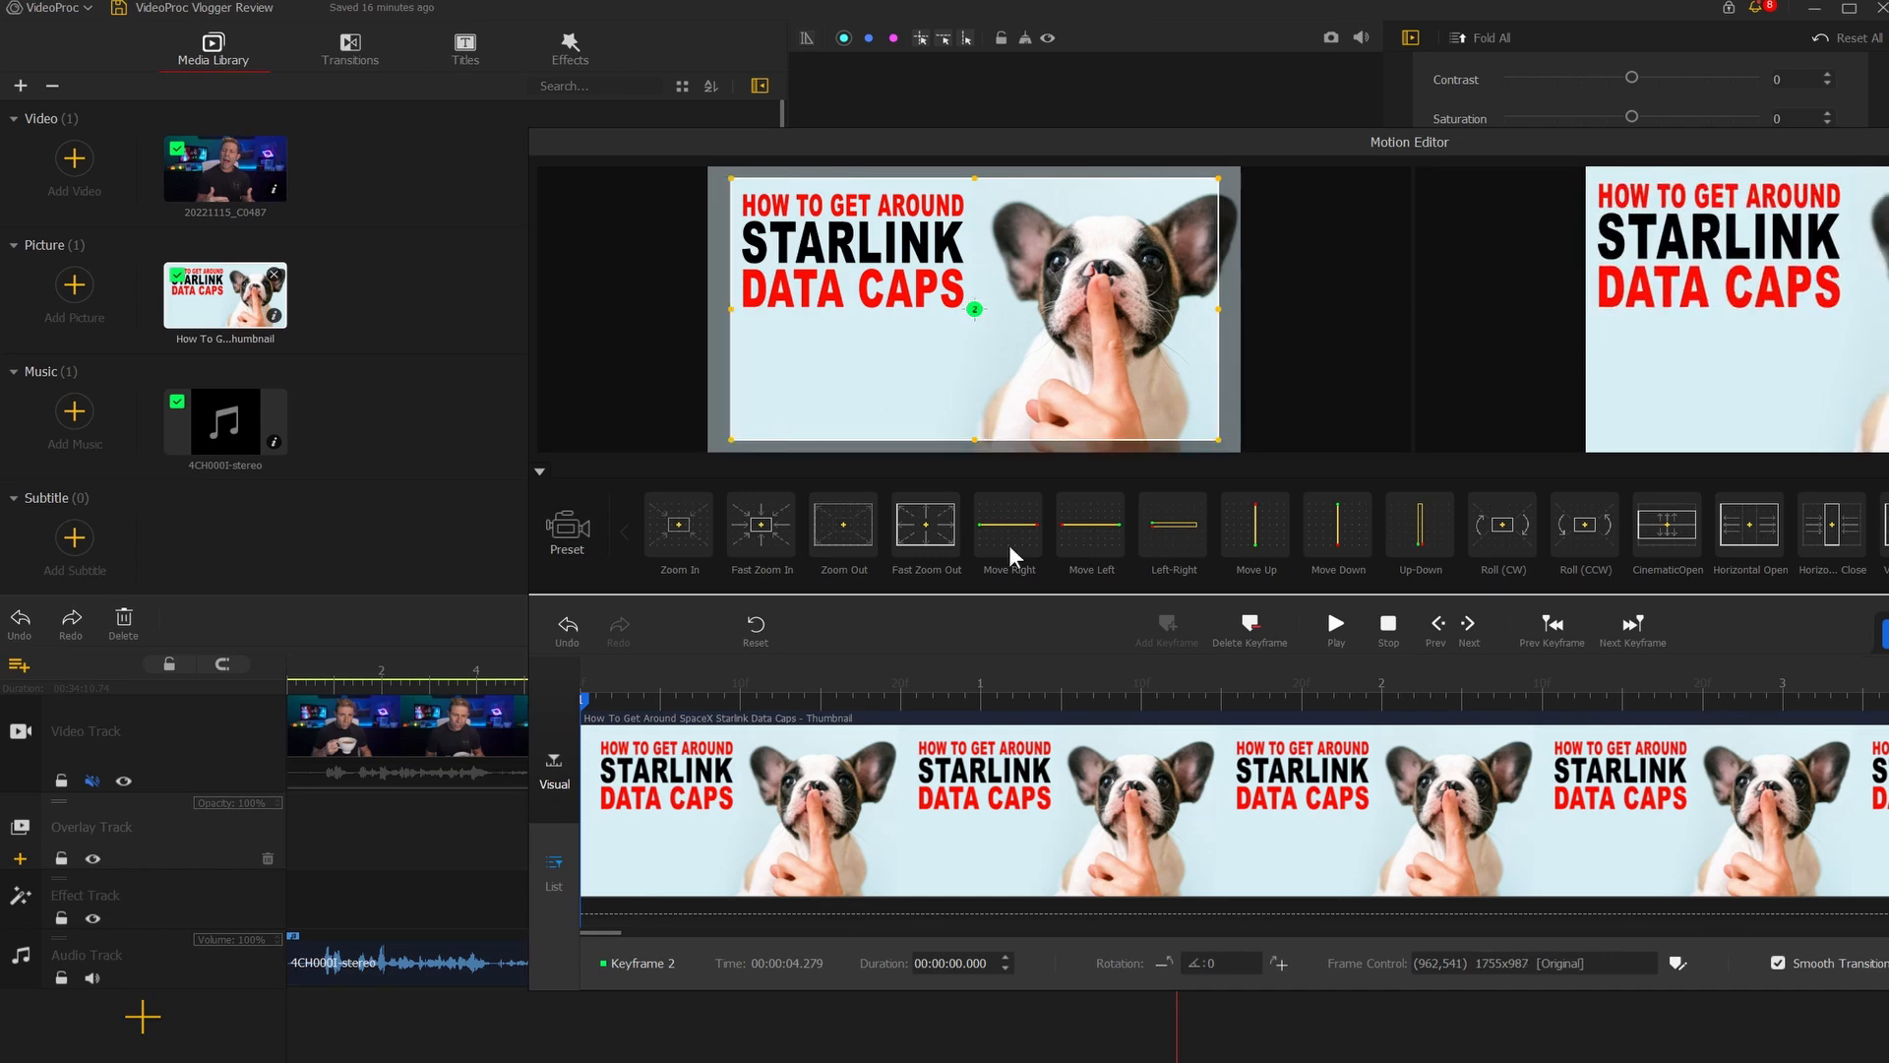
{"action": "left_click", "coordinate": [1883, 634]}
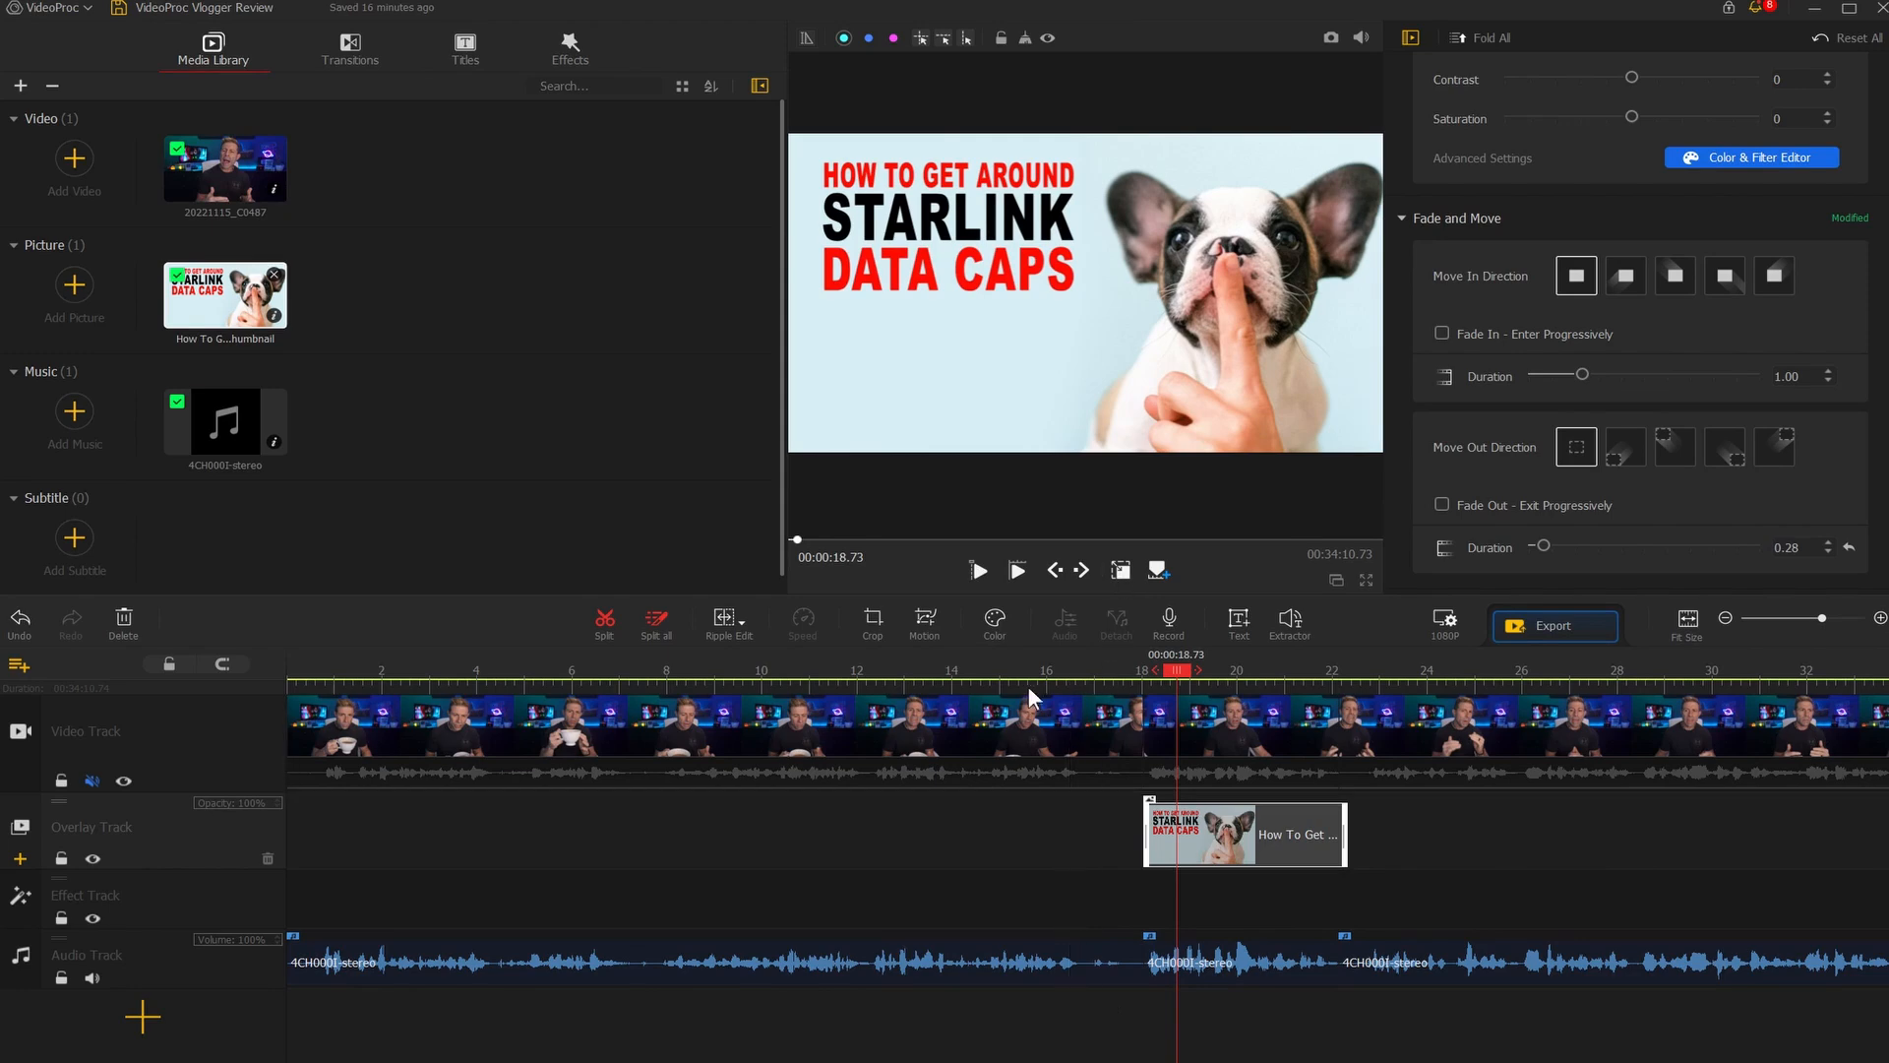
Play back from about 15 seconds to review the slow zoom on the thumbnail overlay
{"action": "left_click", "coordinate": [1001, 677]}
{"action": "key", "text": "space"}
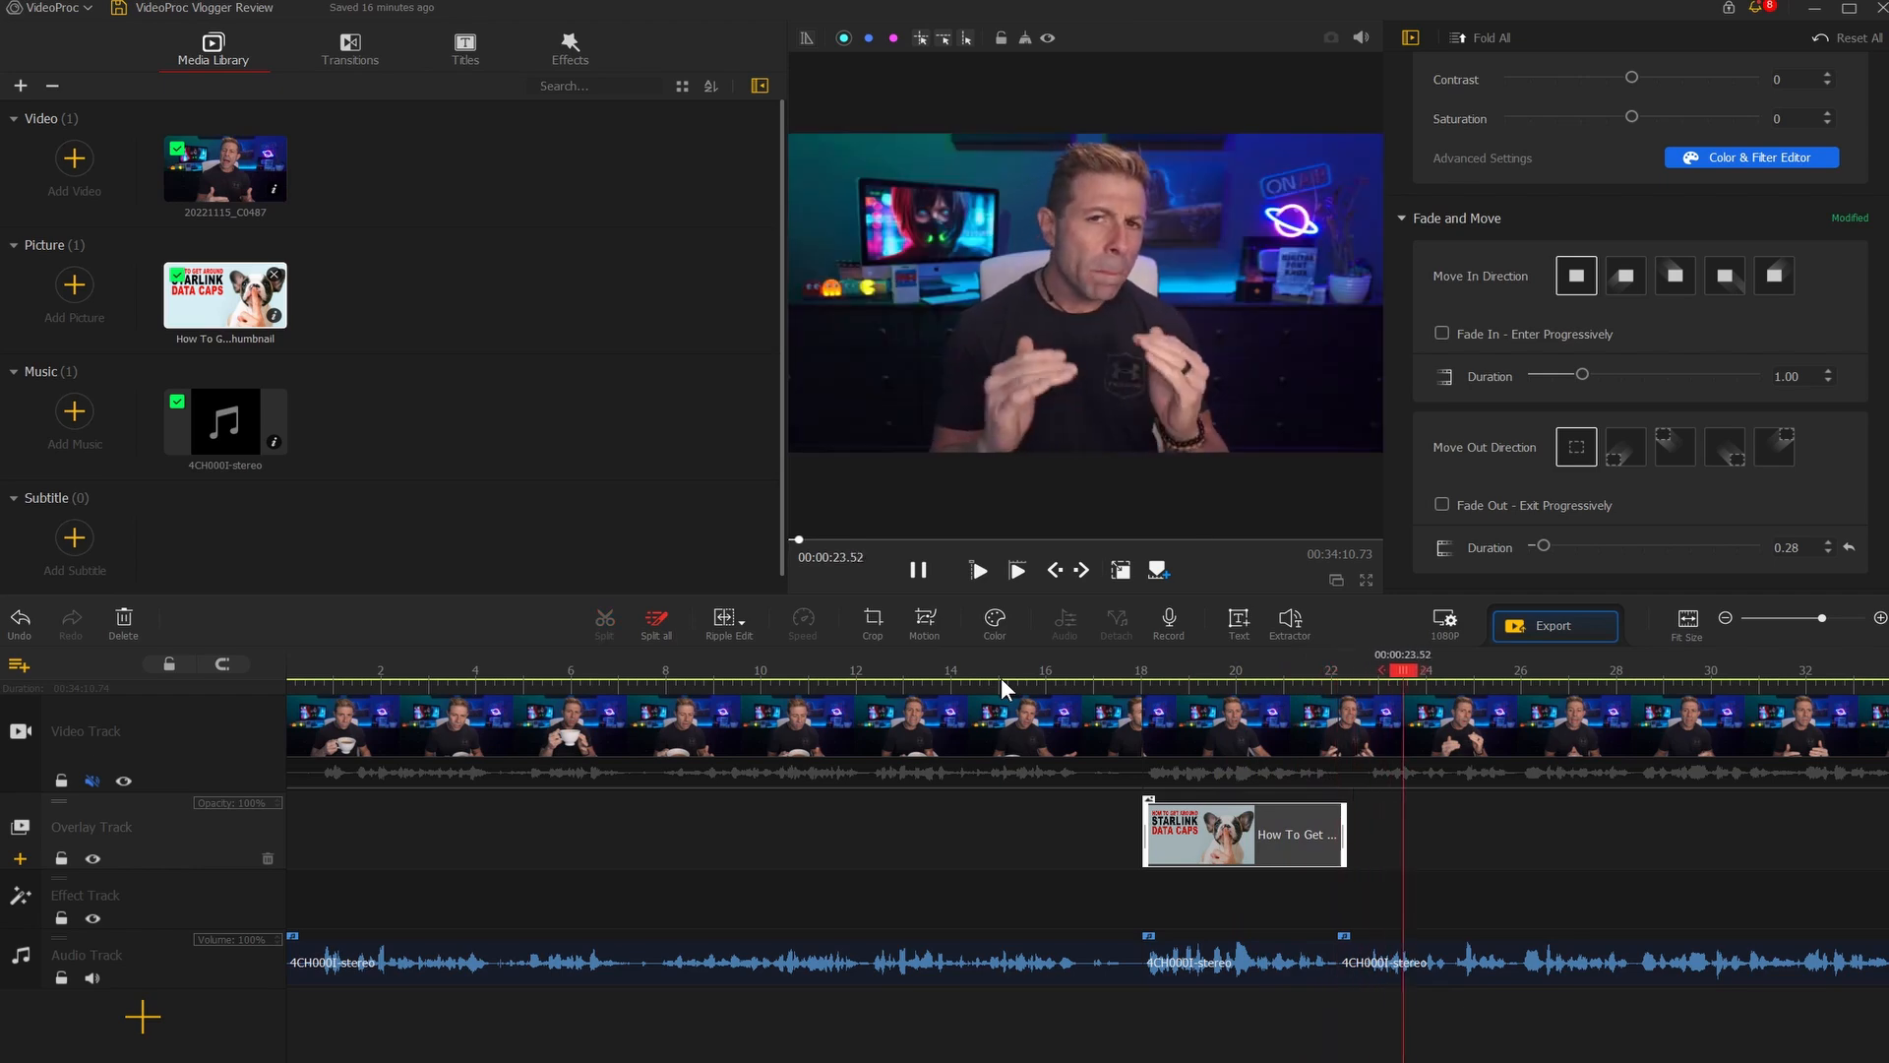
{"action": "key", "text": "space"}
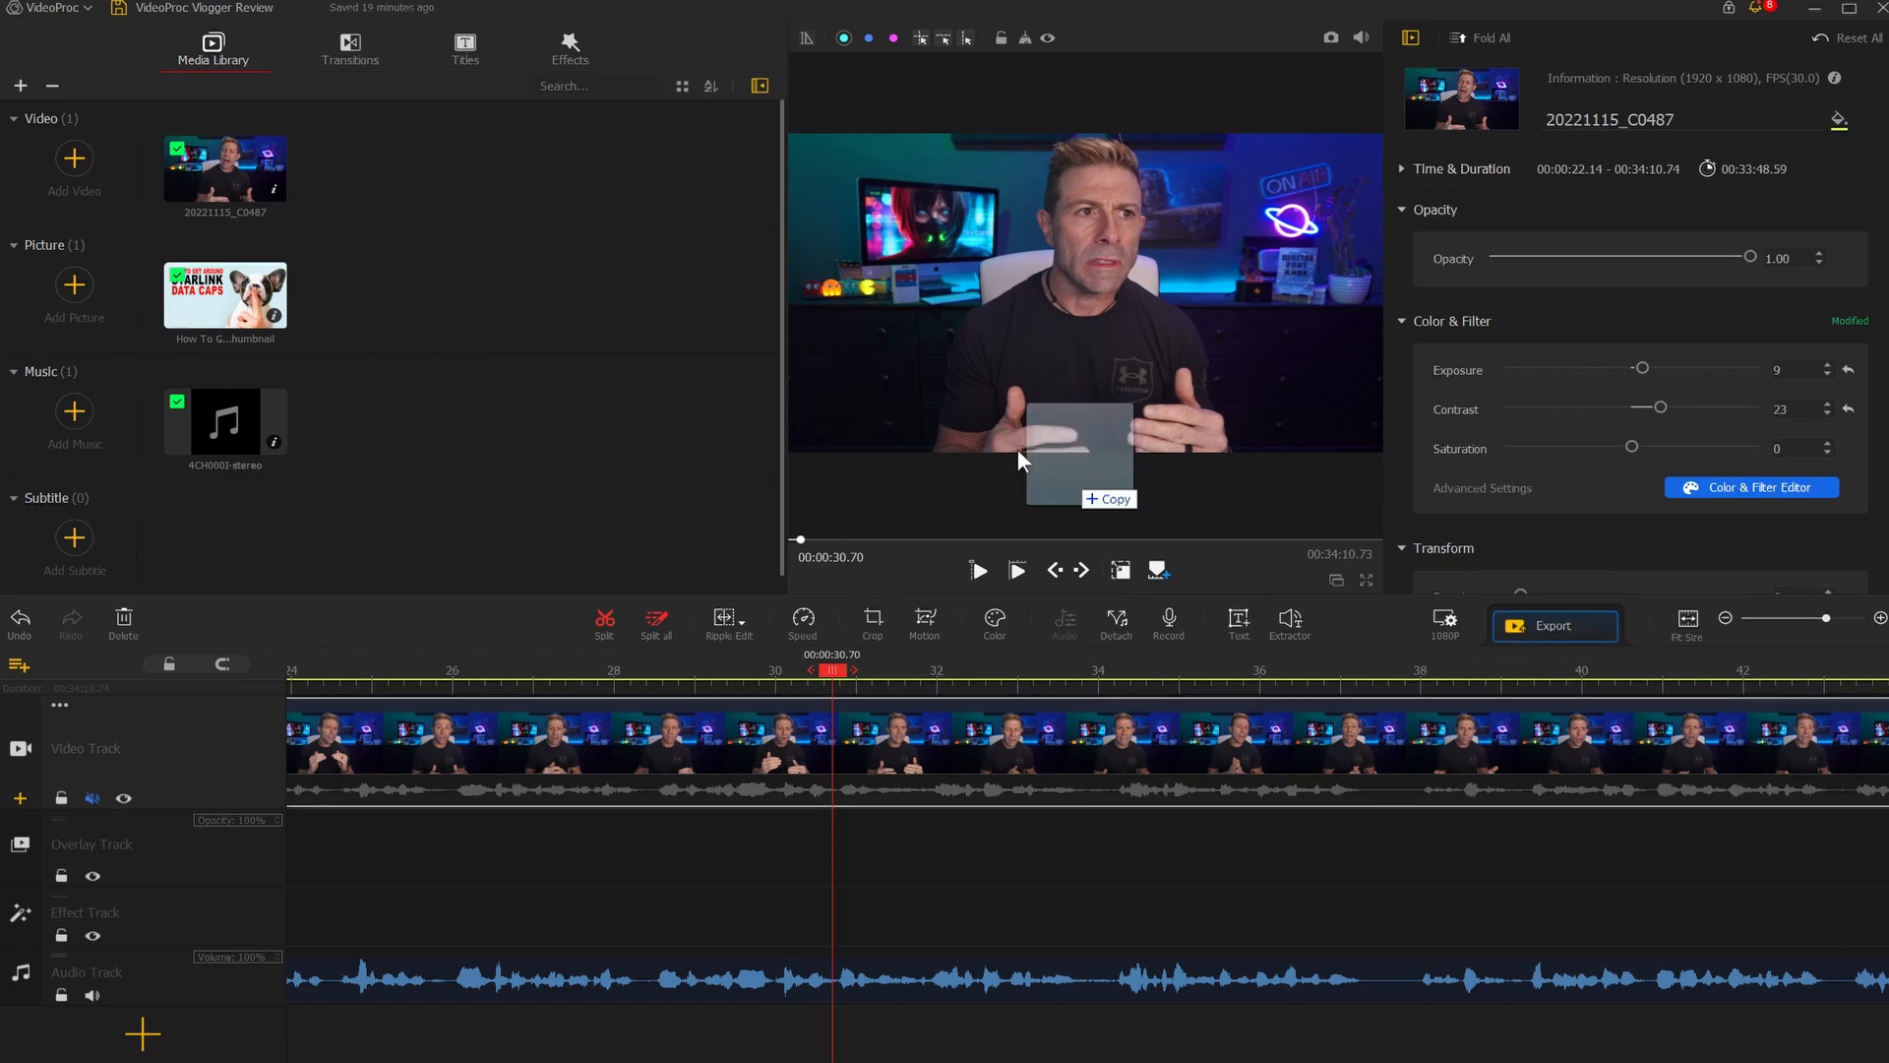
Add the Lower Thirds - Subscribe green-screen video to the overlay track at 00:00:30.49 and enlarge it to fill the frame
{"action": "left_click_drag", "start_coordinate": [1054, 485], "coordinate": [487, 250]}
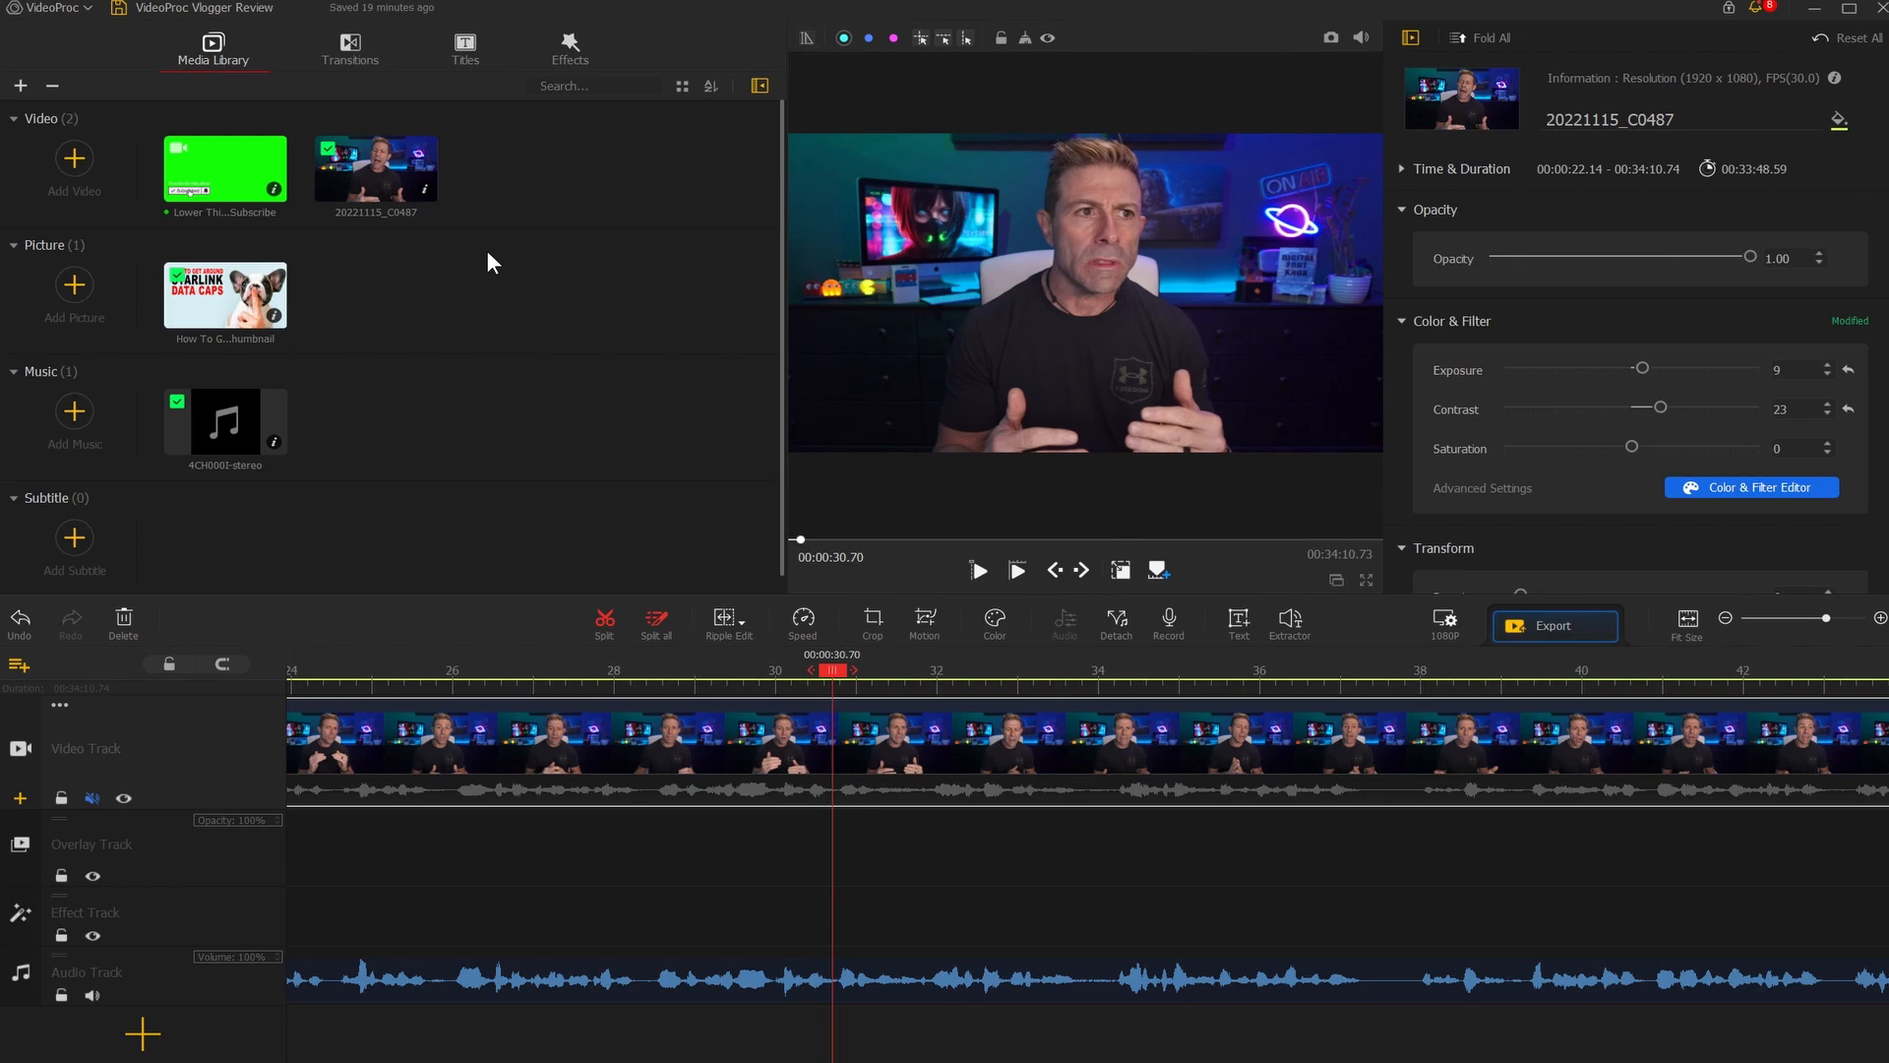
{"action": "left_click_drag", "start_coordinate": [215, 157], "coordinate": [840, 845]}
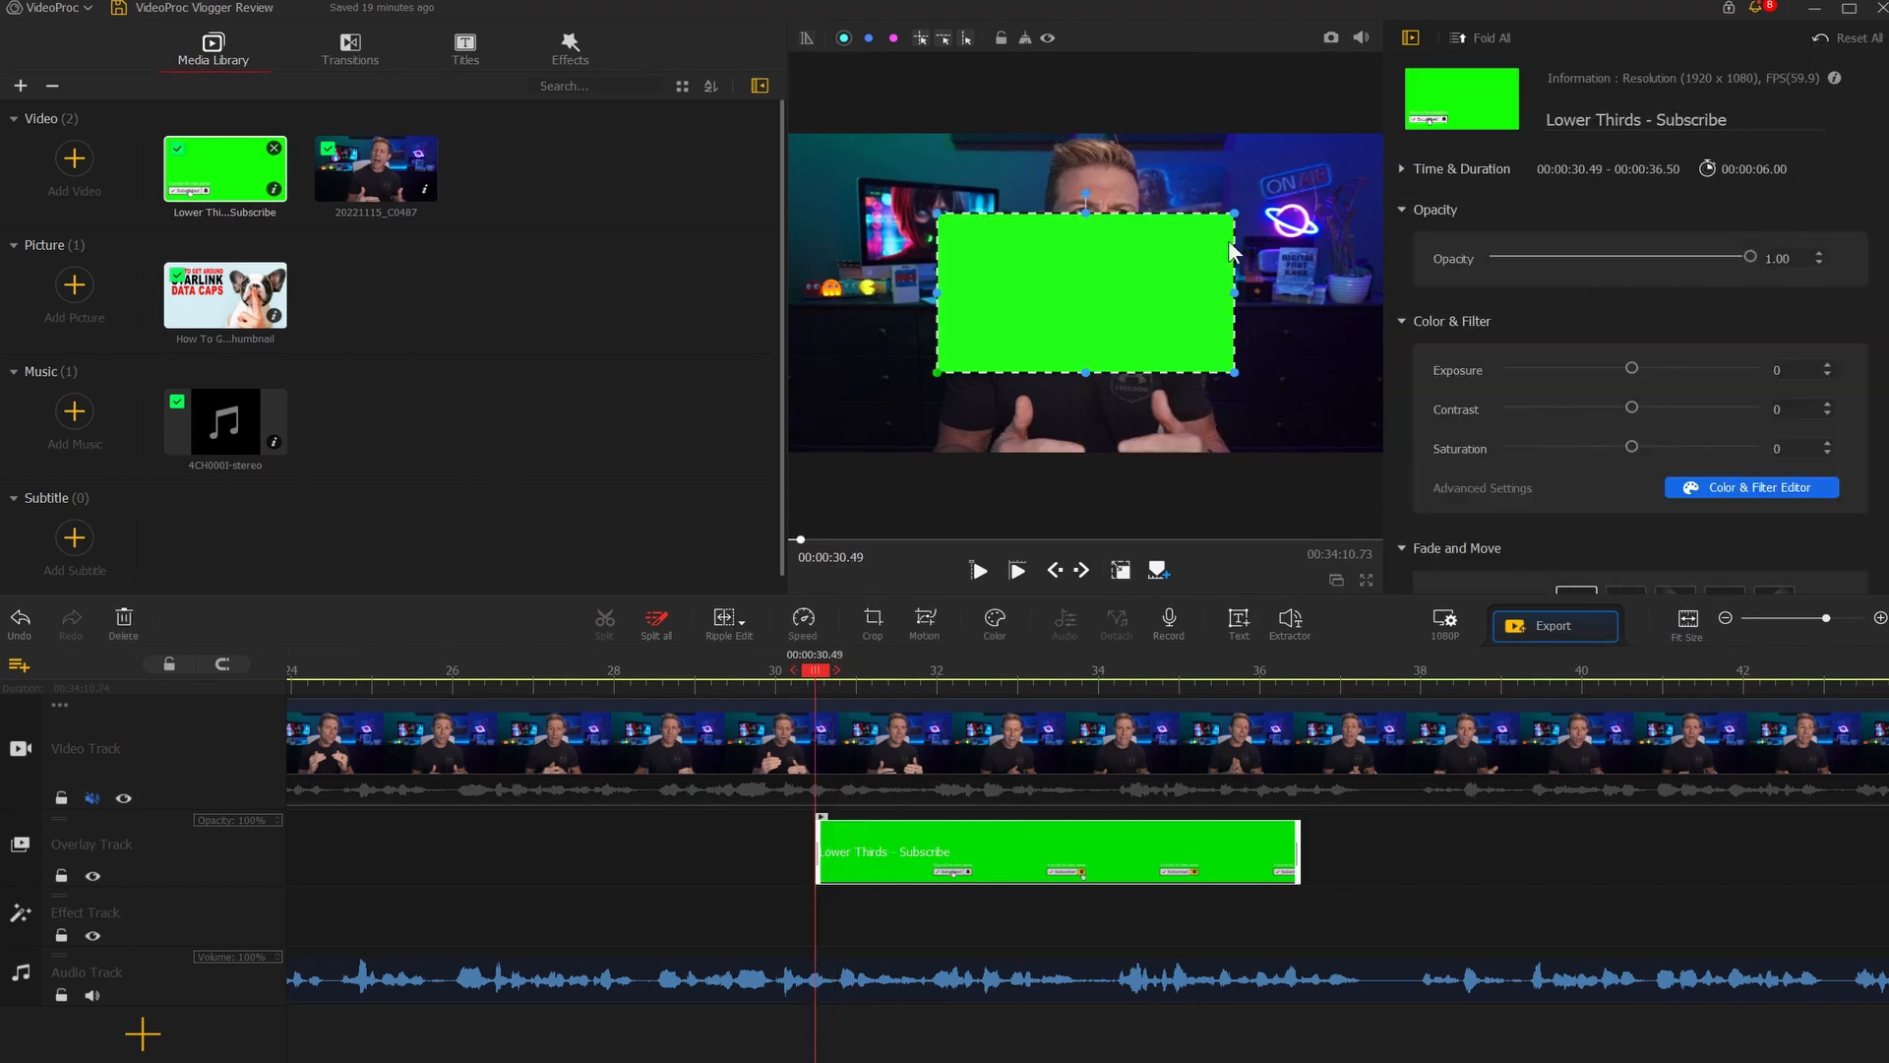
{"action": "left_click_drag", "start_coordinate": [1235, 213], "coordinate": [1374, 142]}
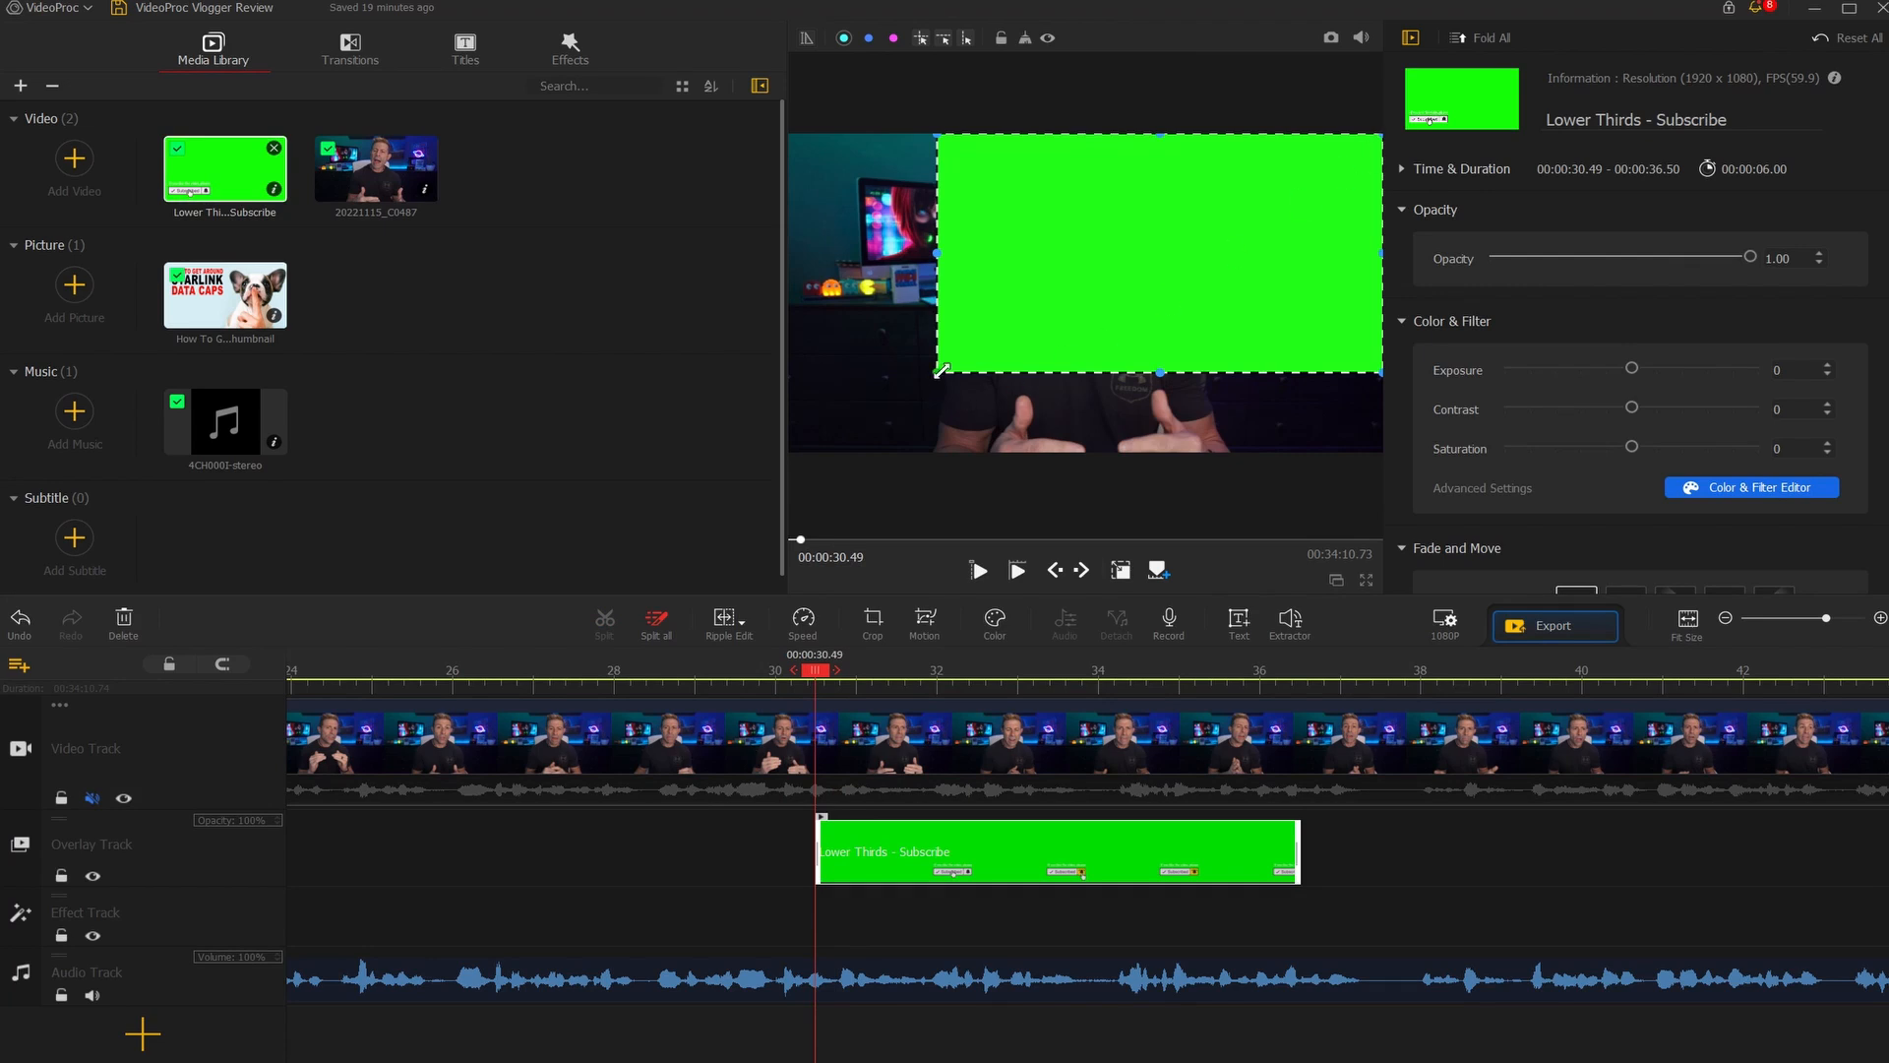
{"action": "left_click_drag", "start_coordinate": [942, 370], "coordinate": [791, 464]}
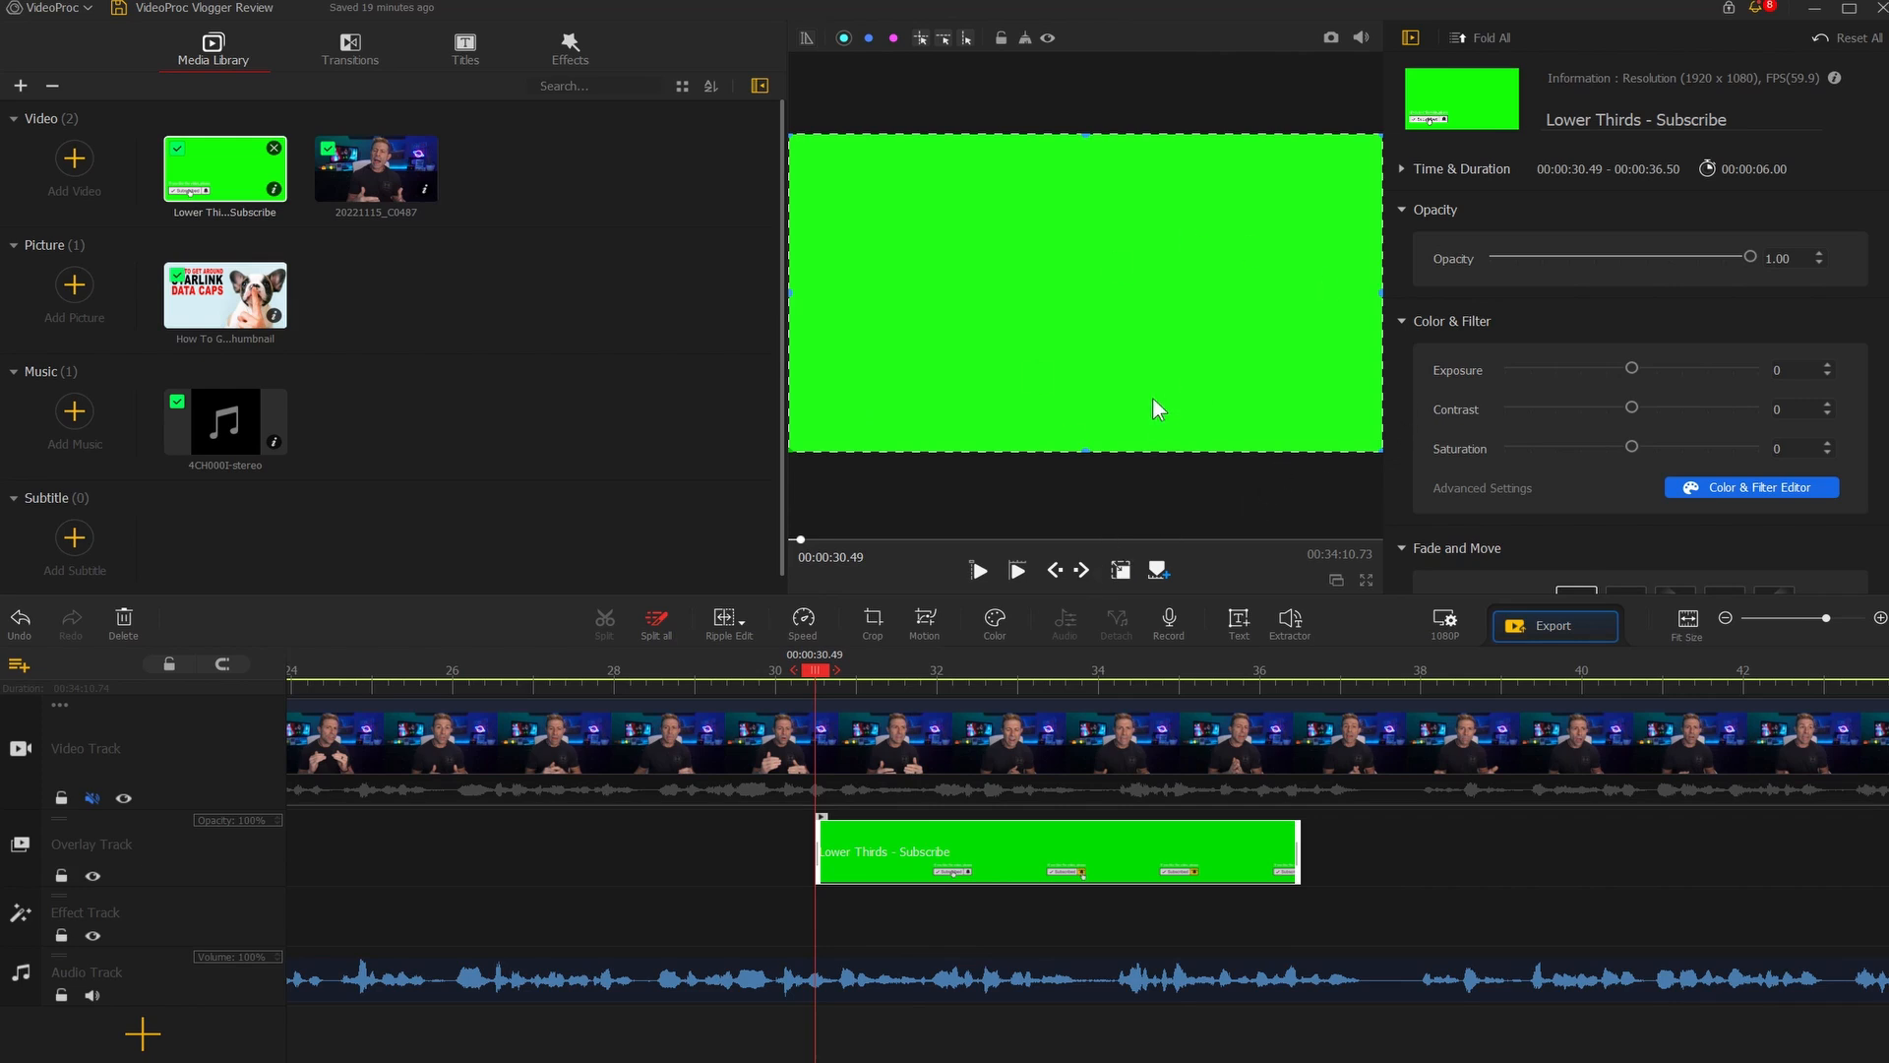
Enable the green-screen chroma key on the Lower Thirds - Subscribe overlay clip
{"action": "left_click", "coordinate": [928, 667]}
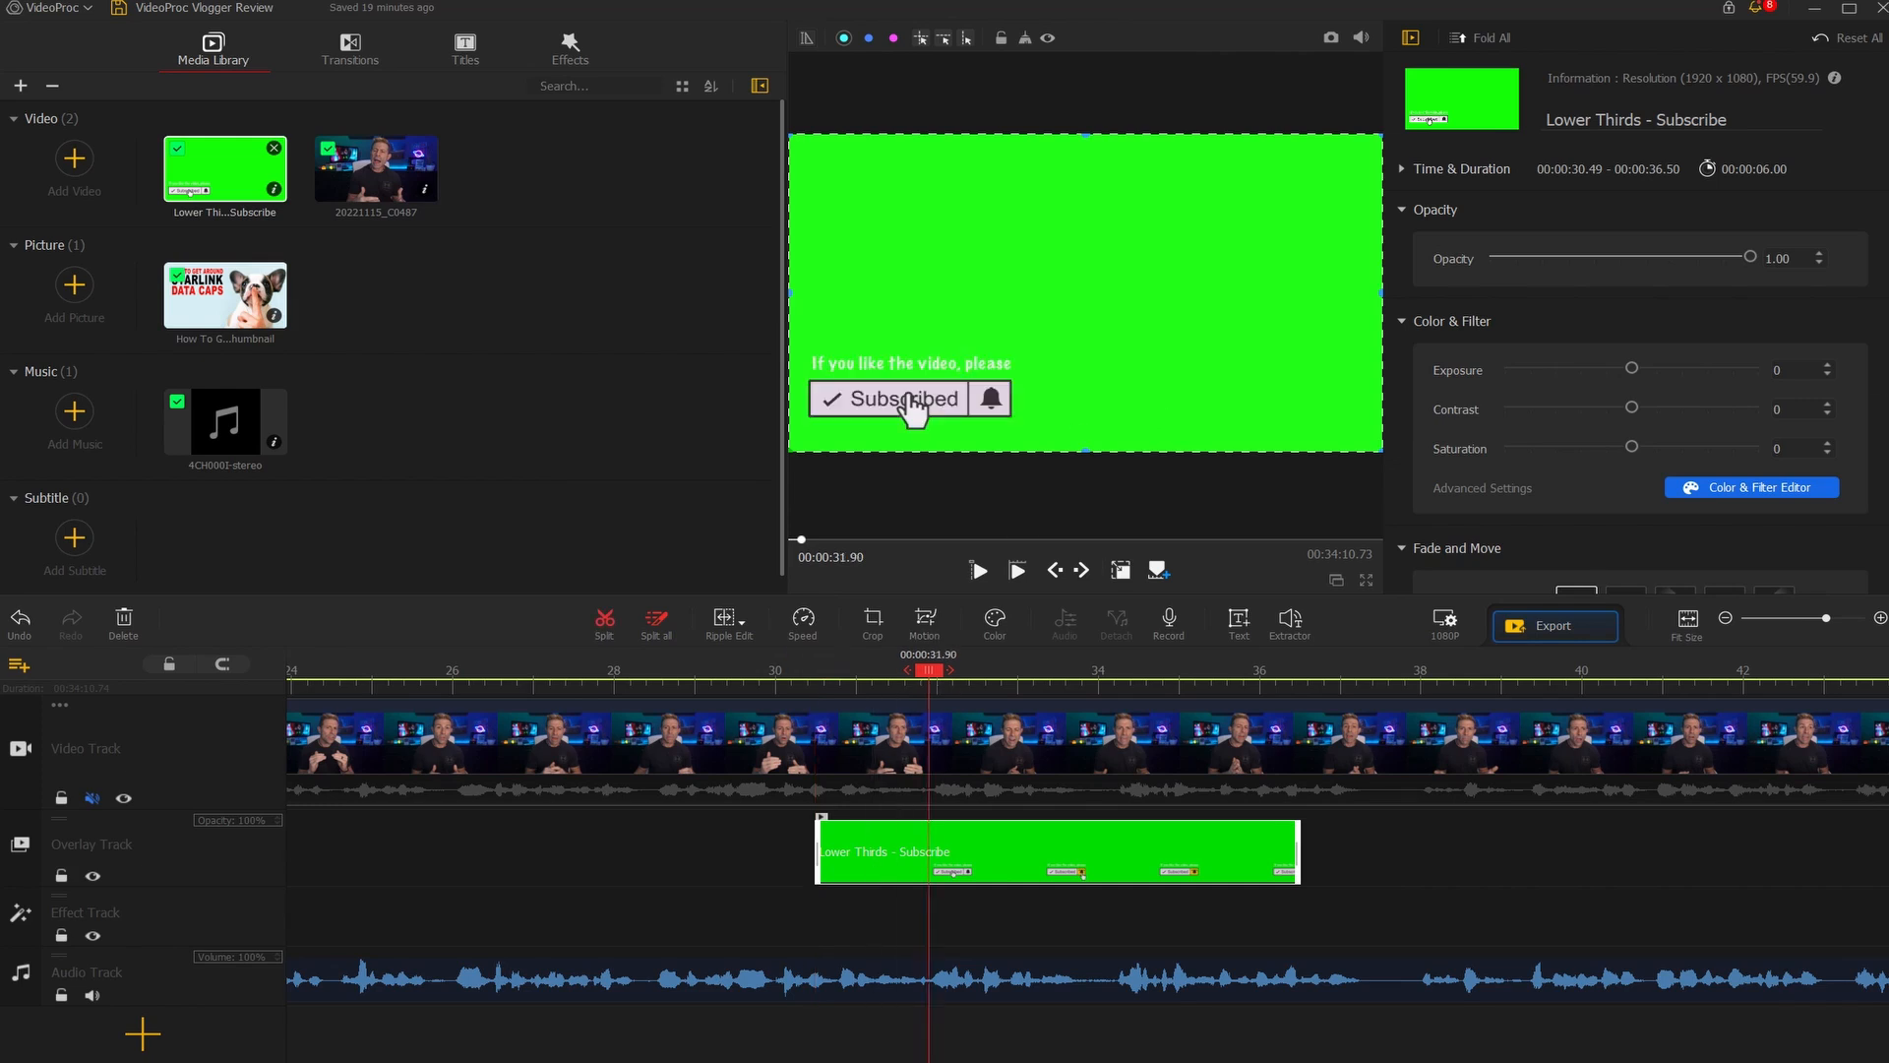
{"action": "scroll", "coordinate": [1449, 173], "scroll_direction": "down", "scroll_amount": 8}
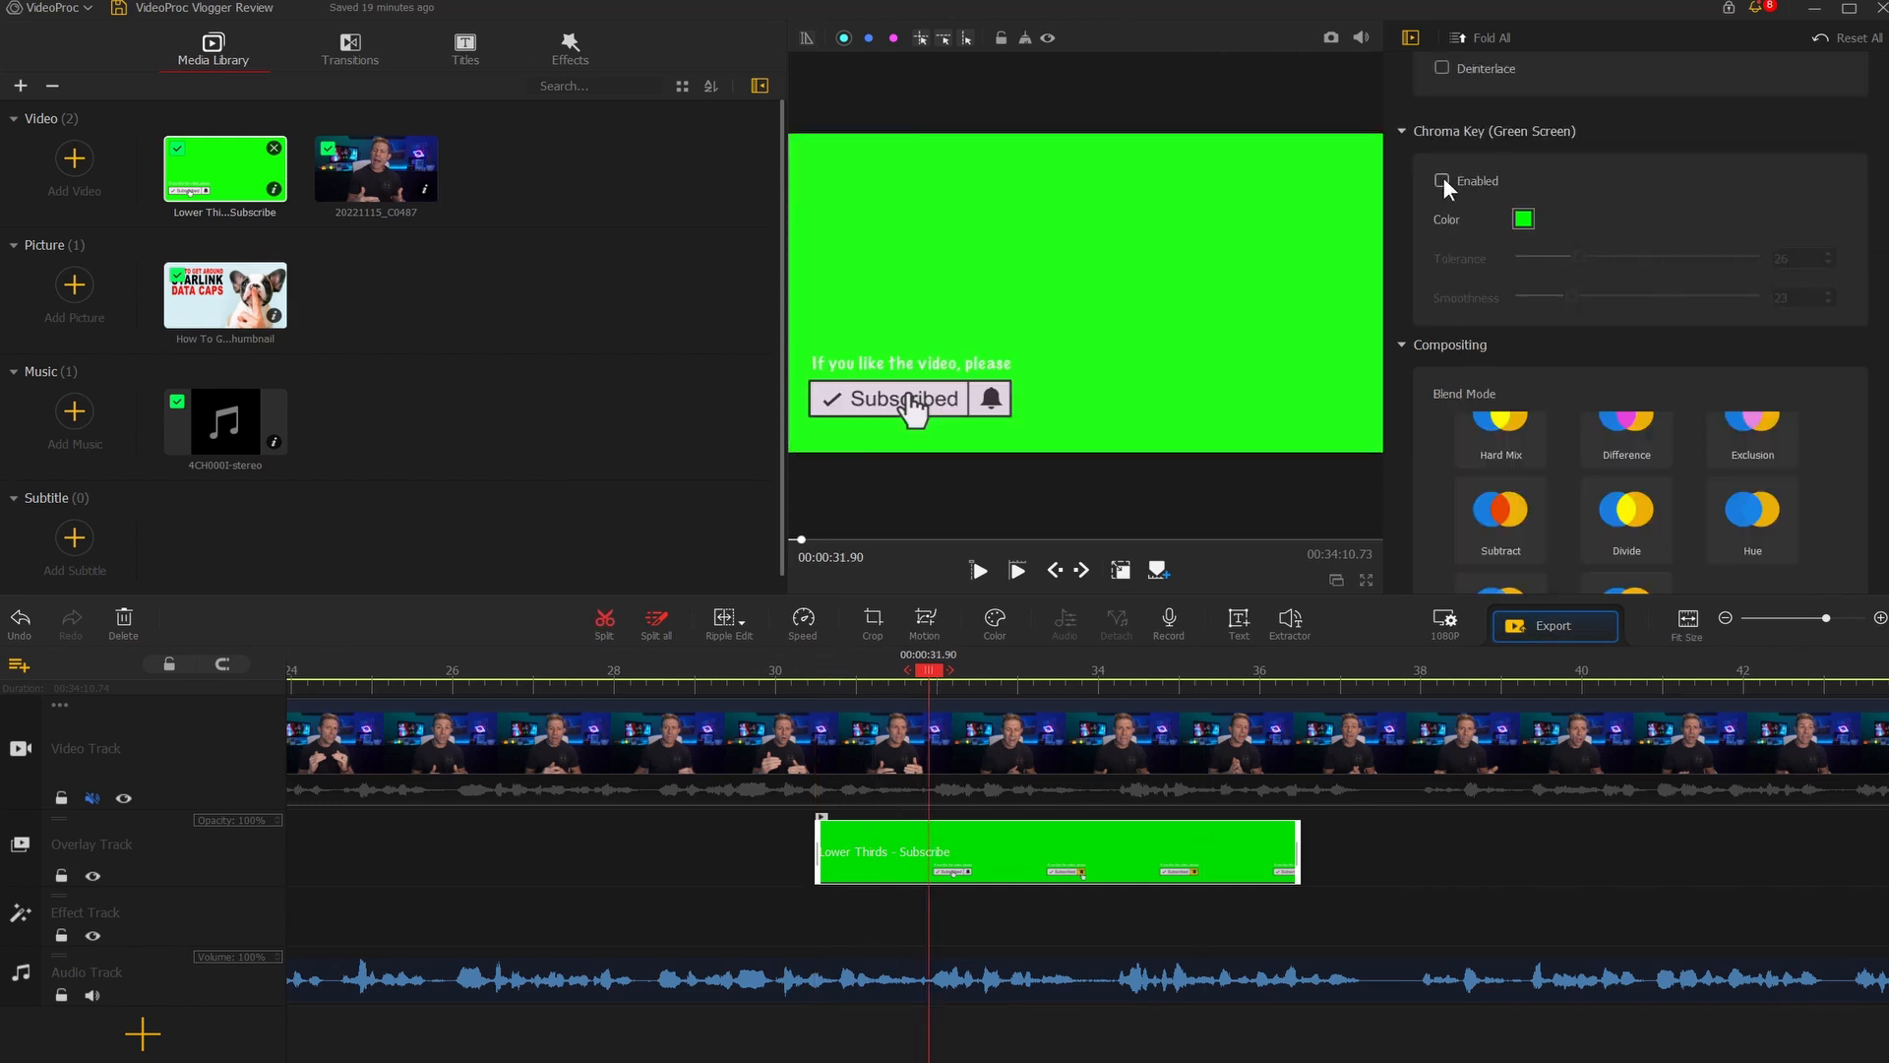
{"action": "left_click", "coordinate": [1443, 180]}
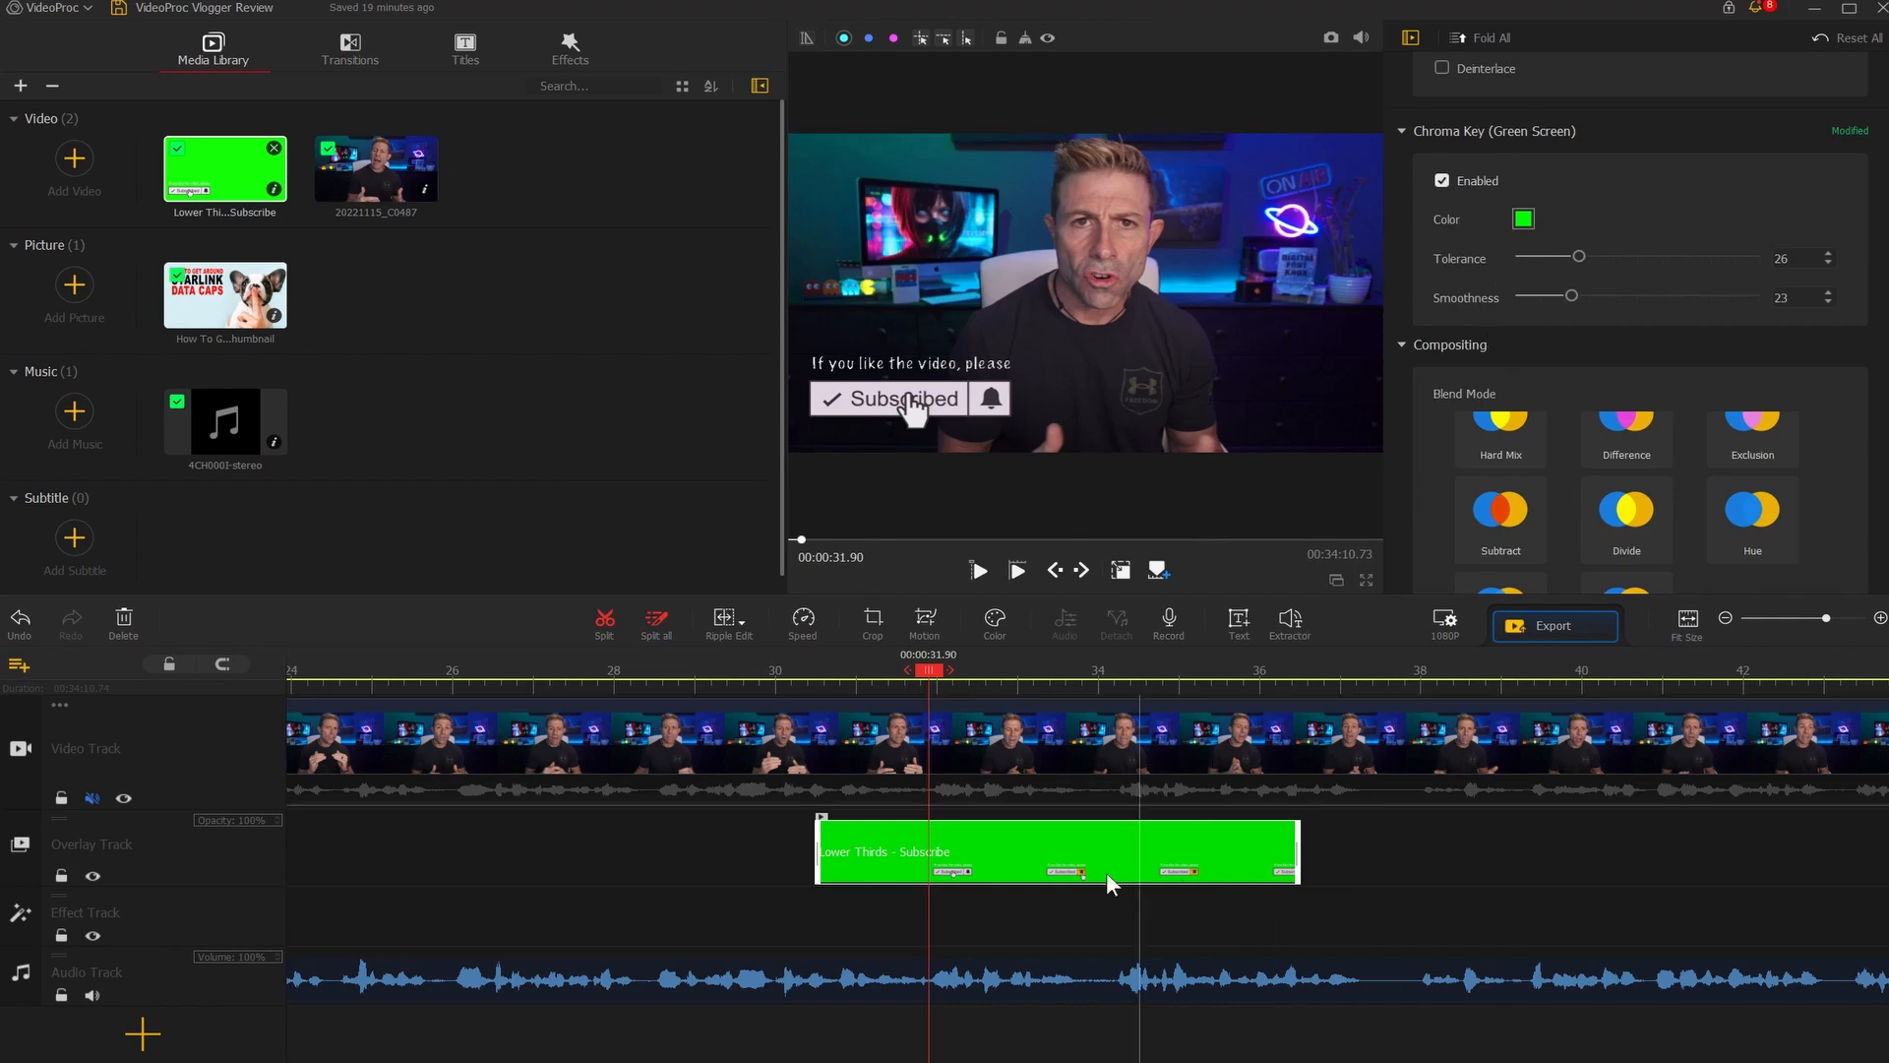
Play back from 00:00:30.49 to review the keyed Subscribe lower third over the main video
{"action": "left_click", "coordinate": [823, 688]}
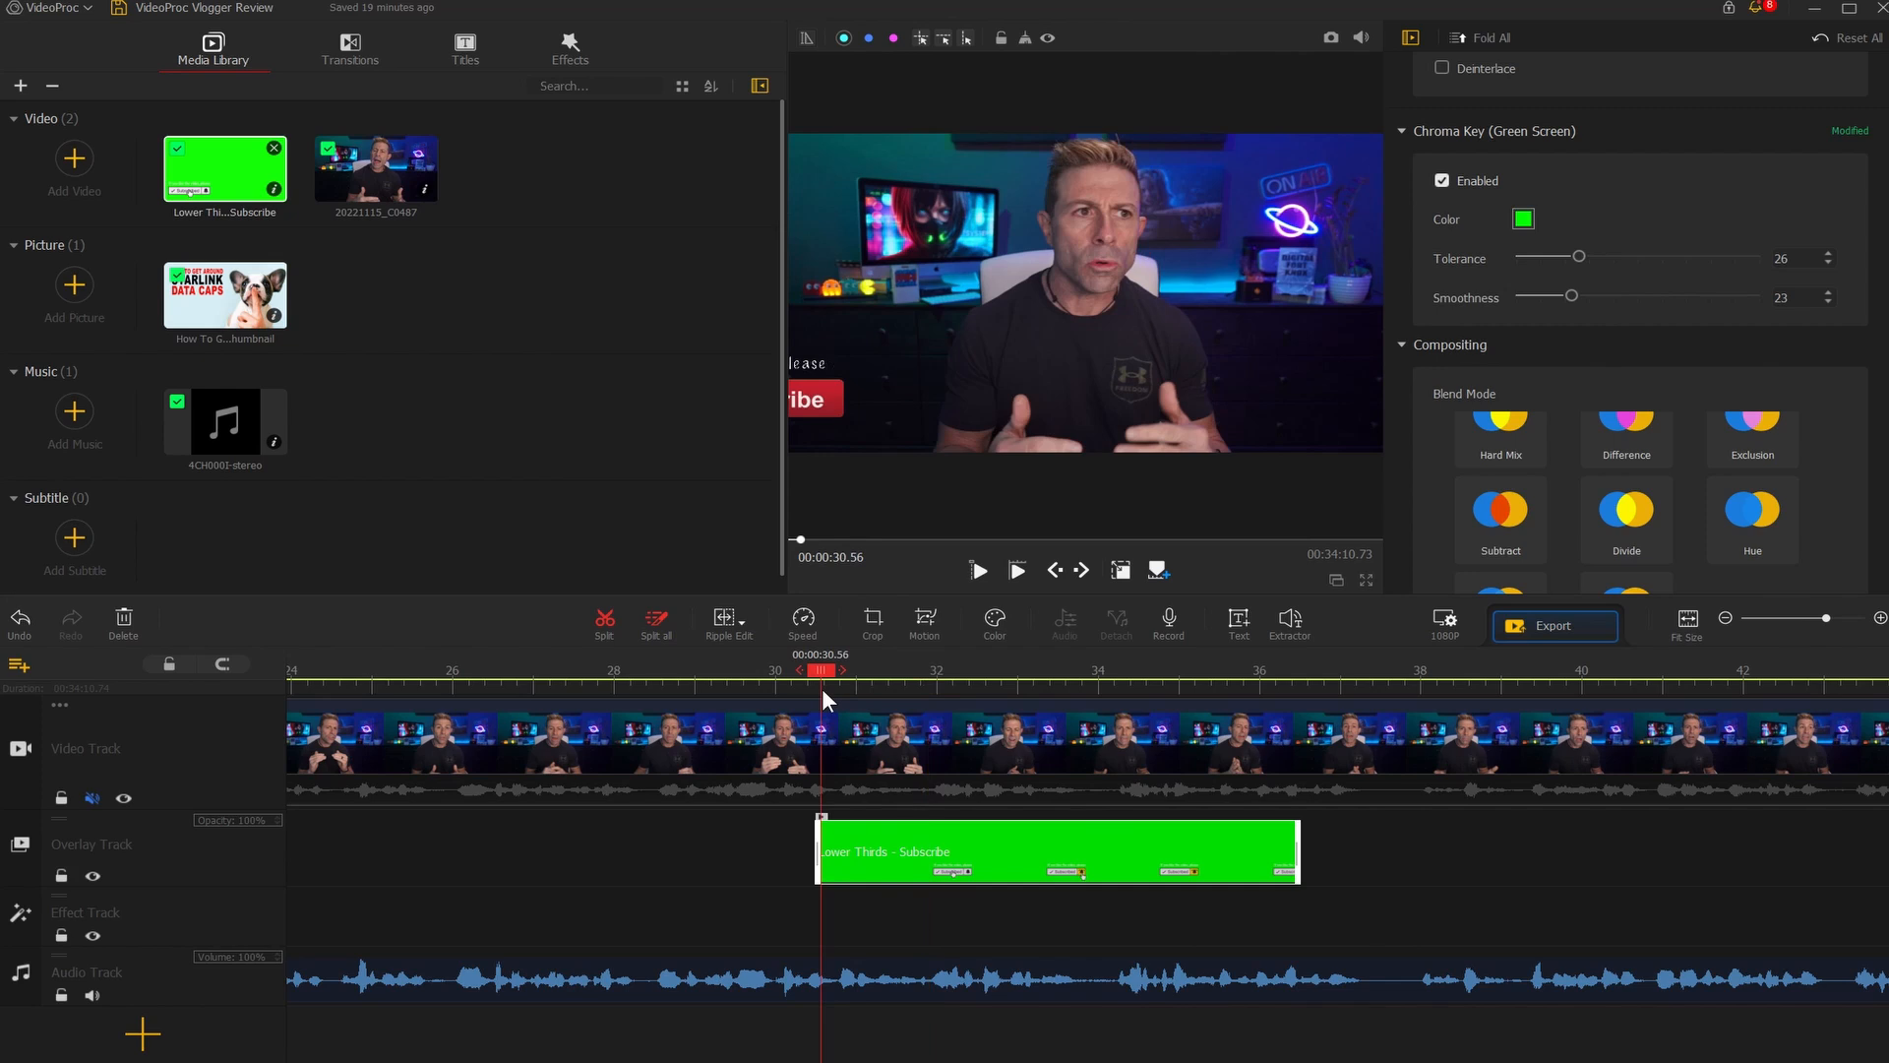
{"action": "left_click", "coordinate": [812, 688]}
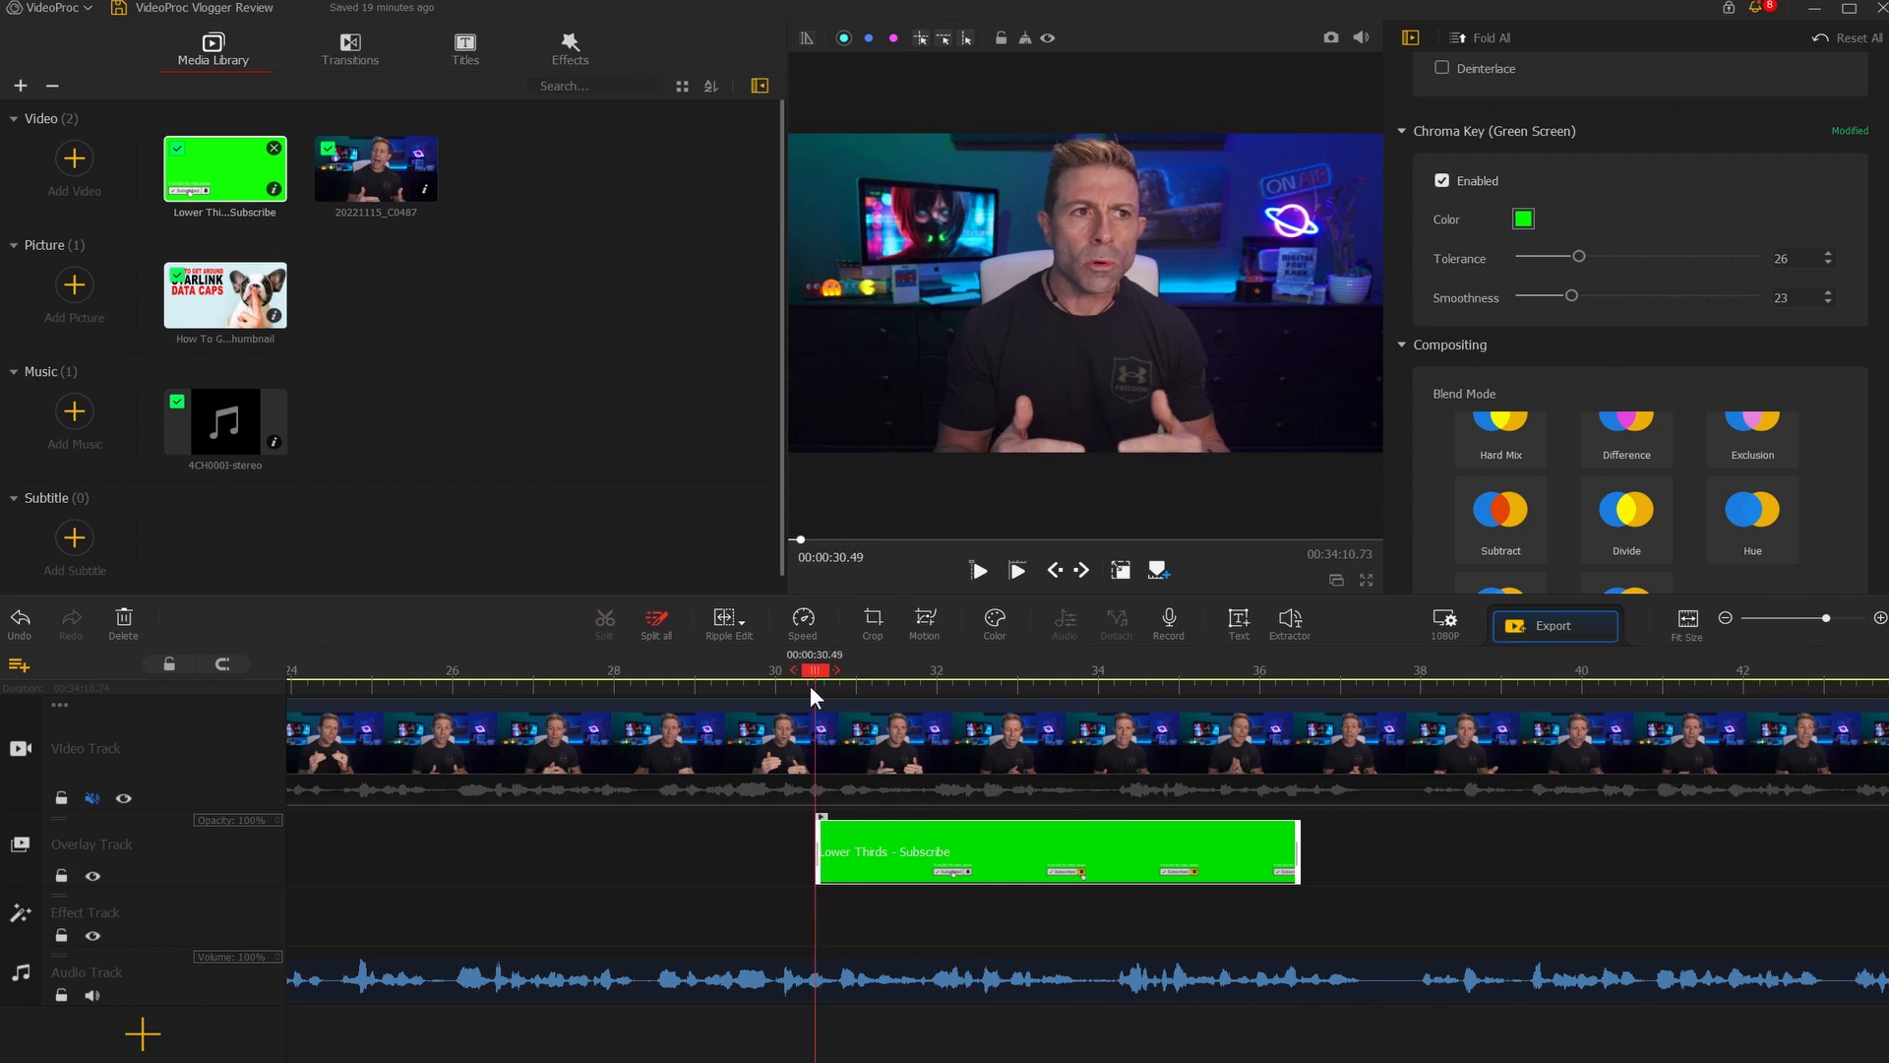
{"action": "key", "text": "space"}
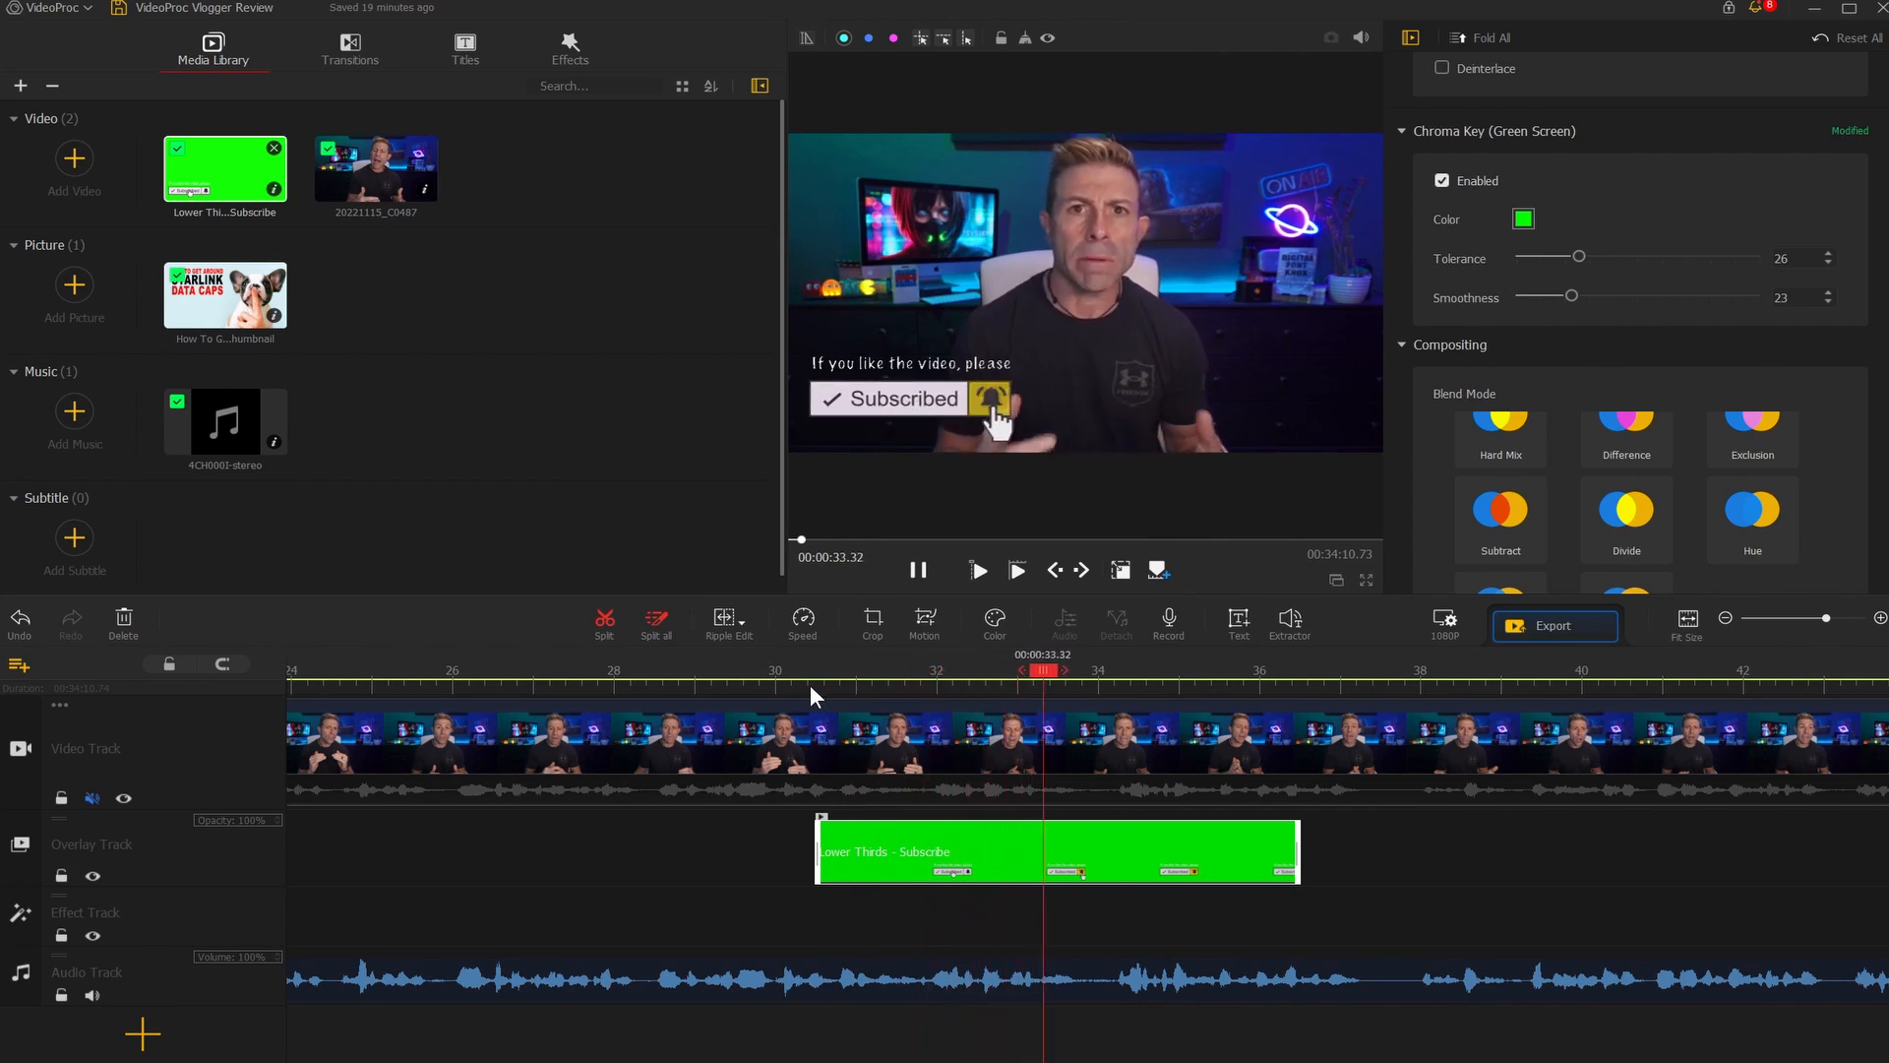
{"action": "key", "text": "space"}
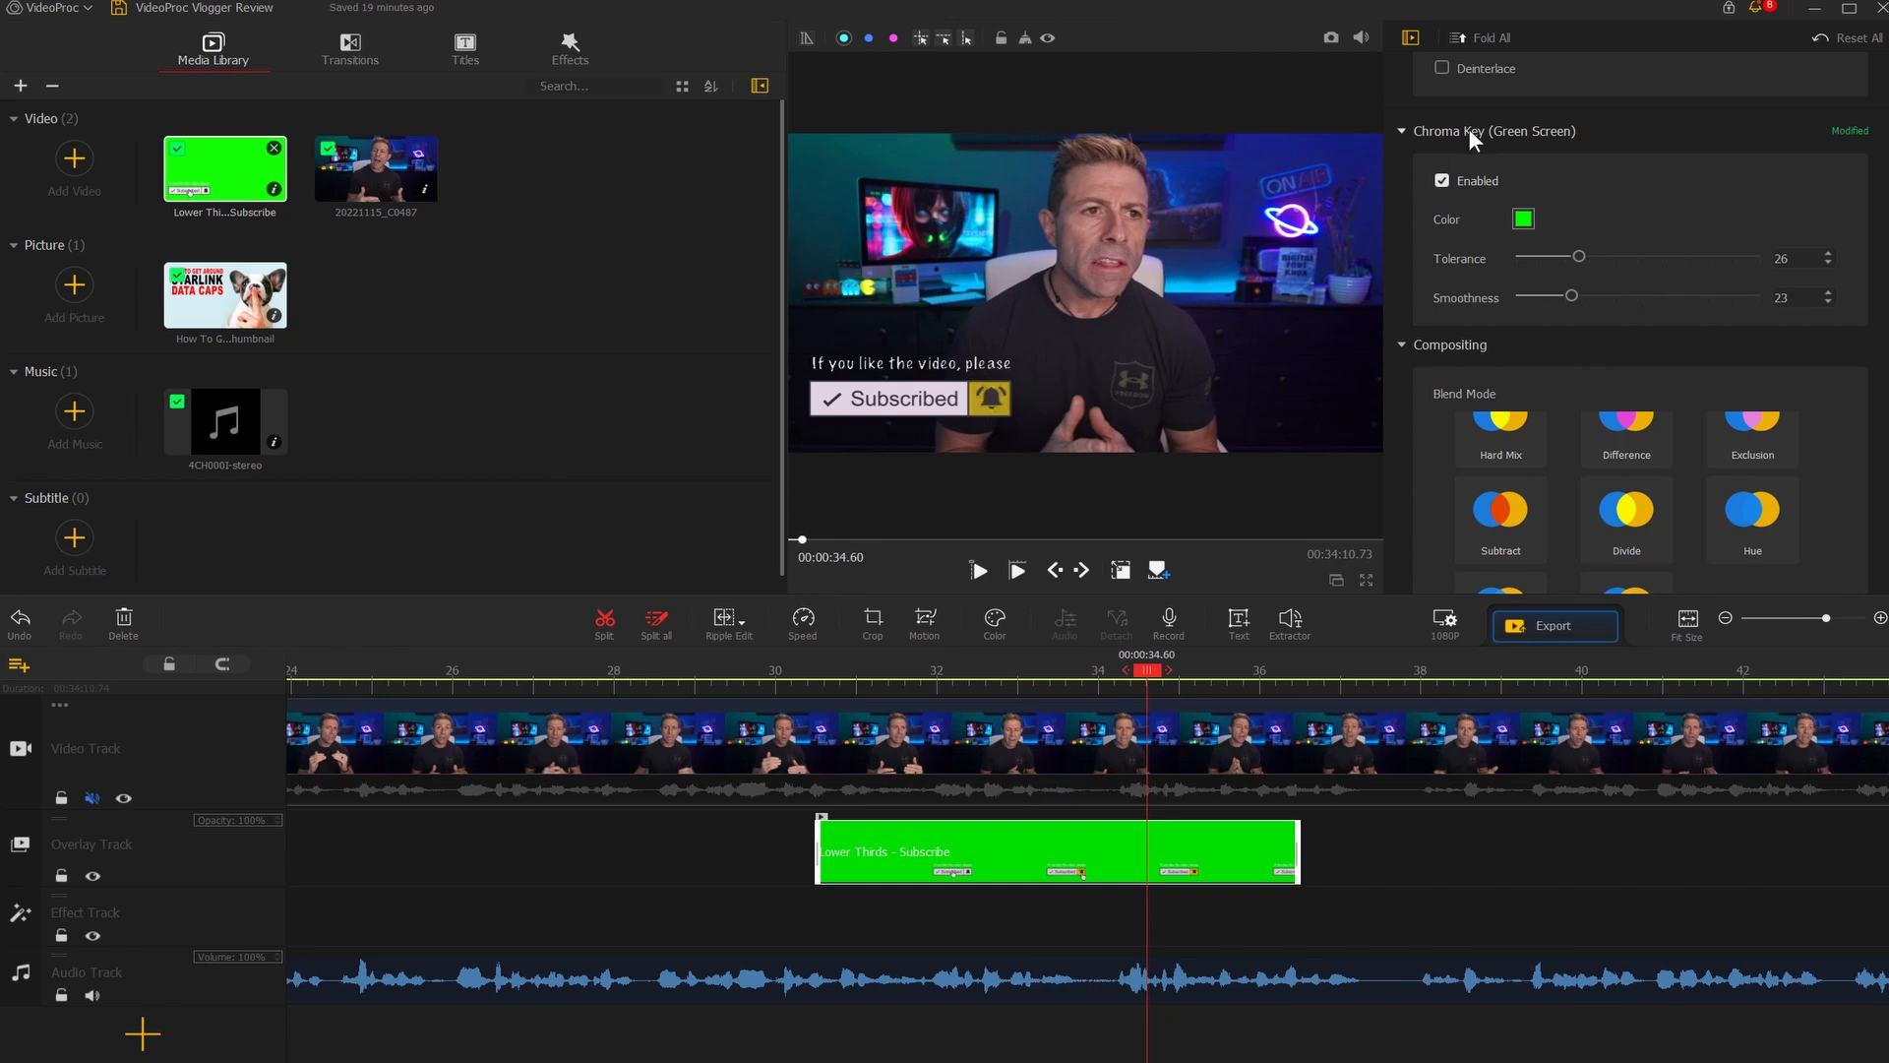
Set the chroma key tolerance of the Subscribe lower third to 16 and play the clip back near its start
{"action": "left_click_drag", "start_coordinate": [1578, 256], "coordinate": [1498, 262]}
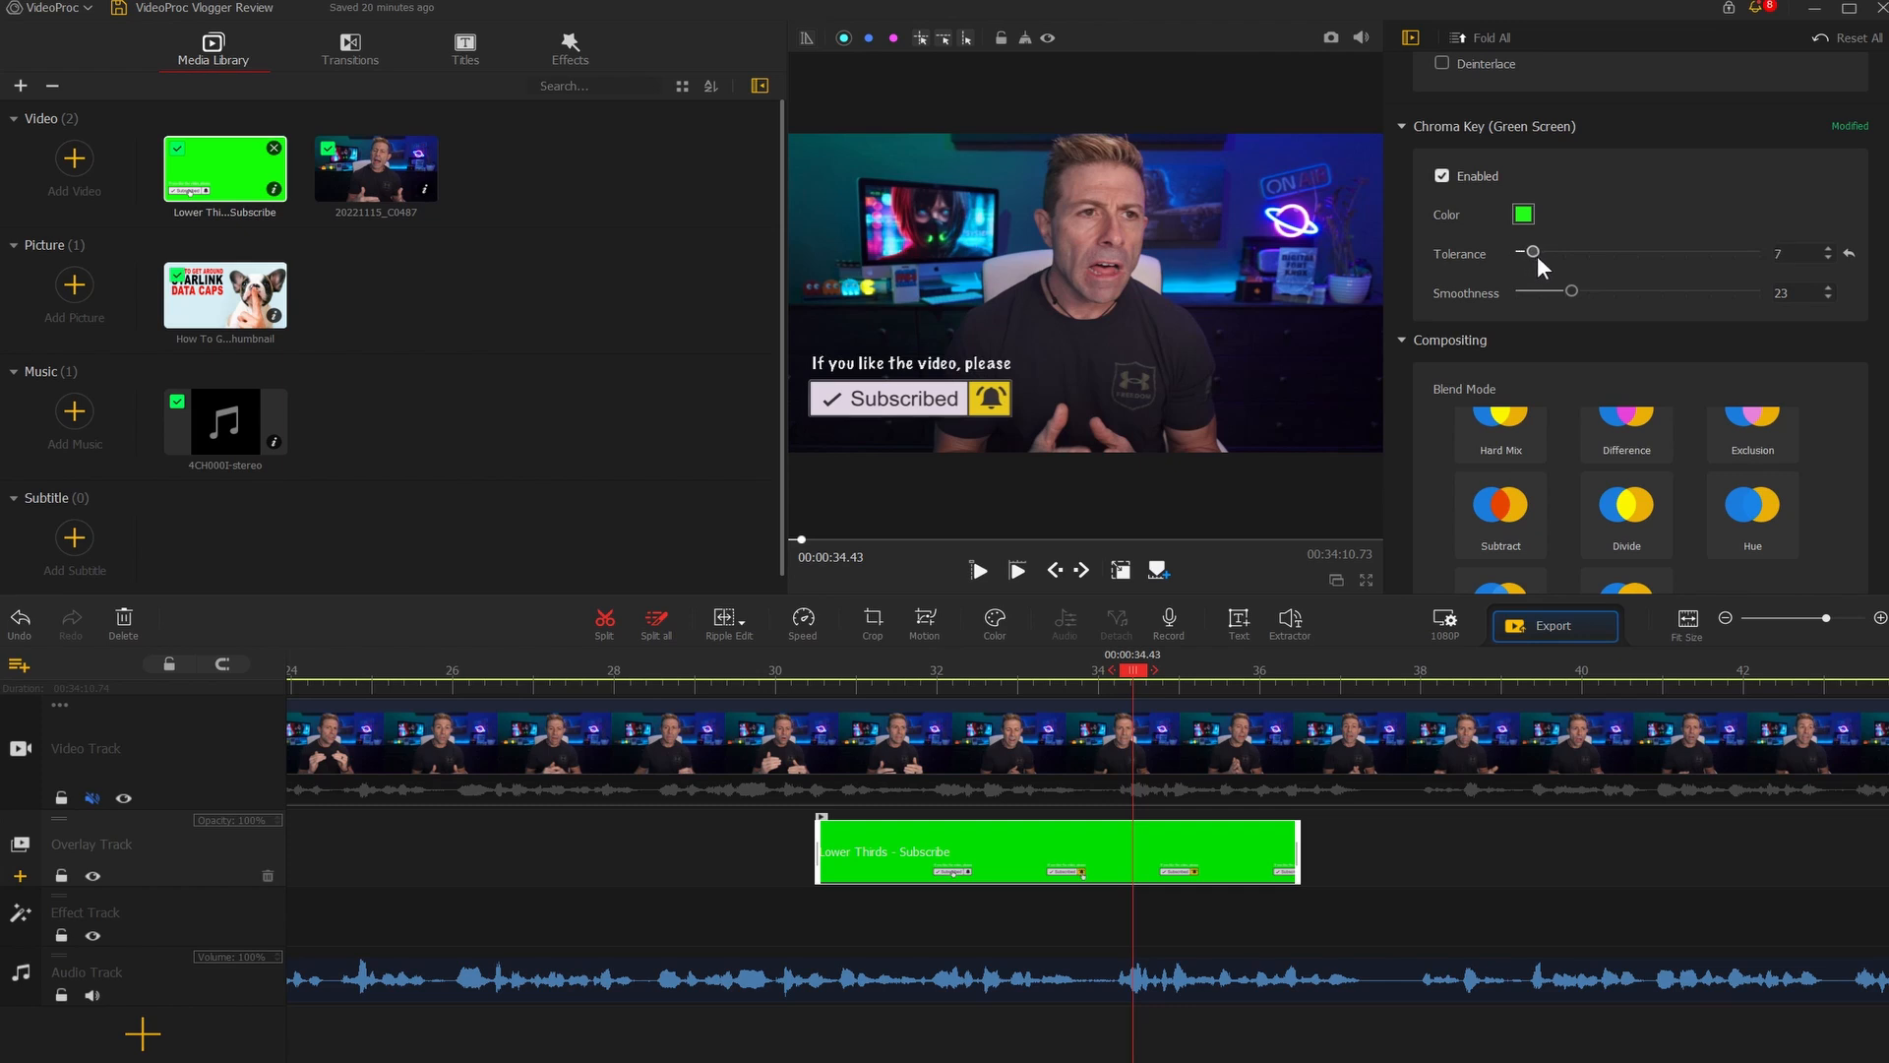
{"action": "mouse_move", "coordinate": [1537, 256]}
{"action": "left_mouse_down"}
{"action": "mouse_move", "coordinate": [1573, 266]}
{"action": "mouse_move", "coordinate": [1559, 258]}
{"action": "left_mouse_up"}
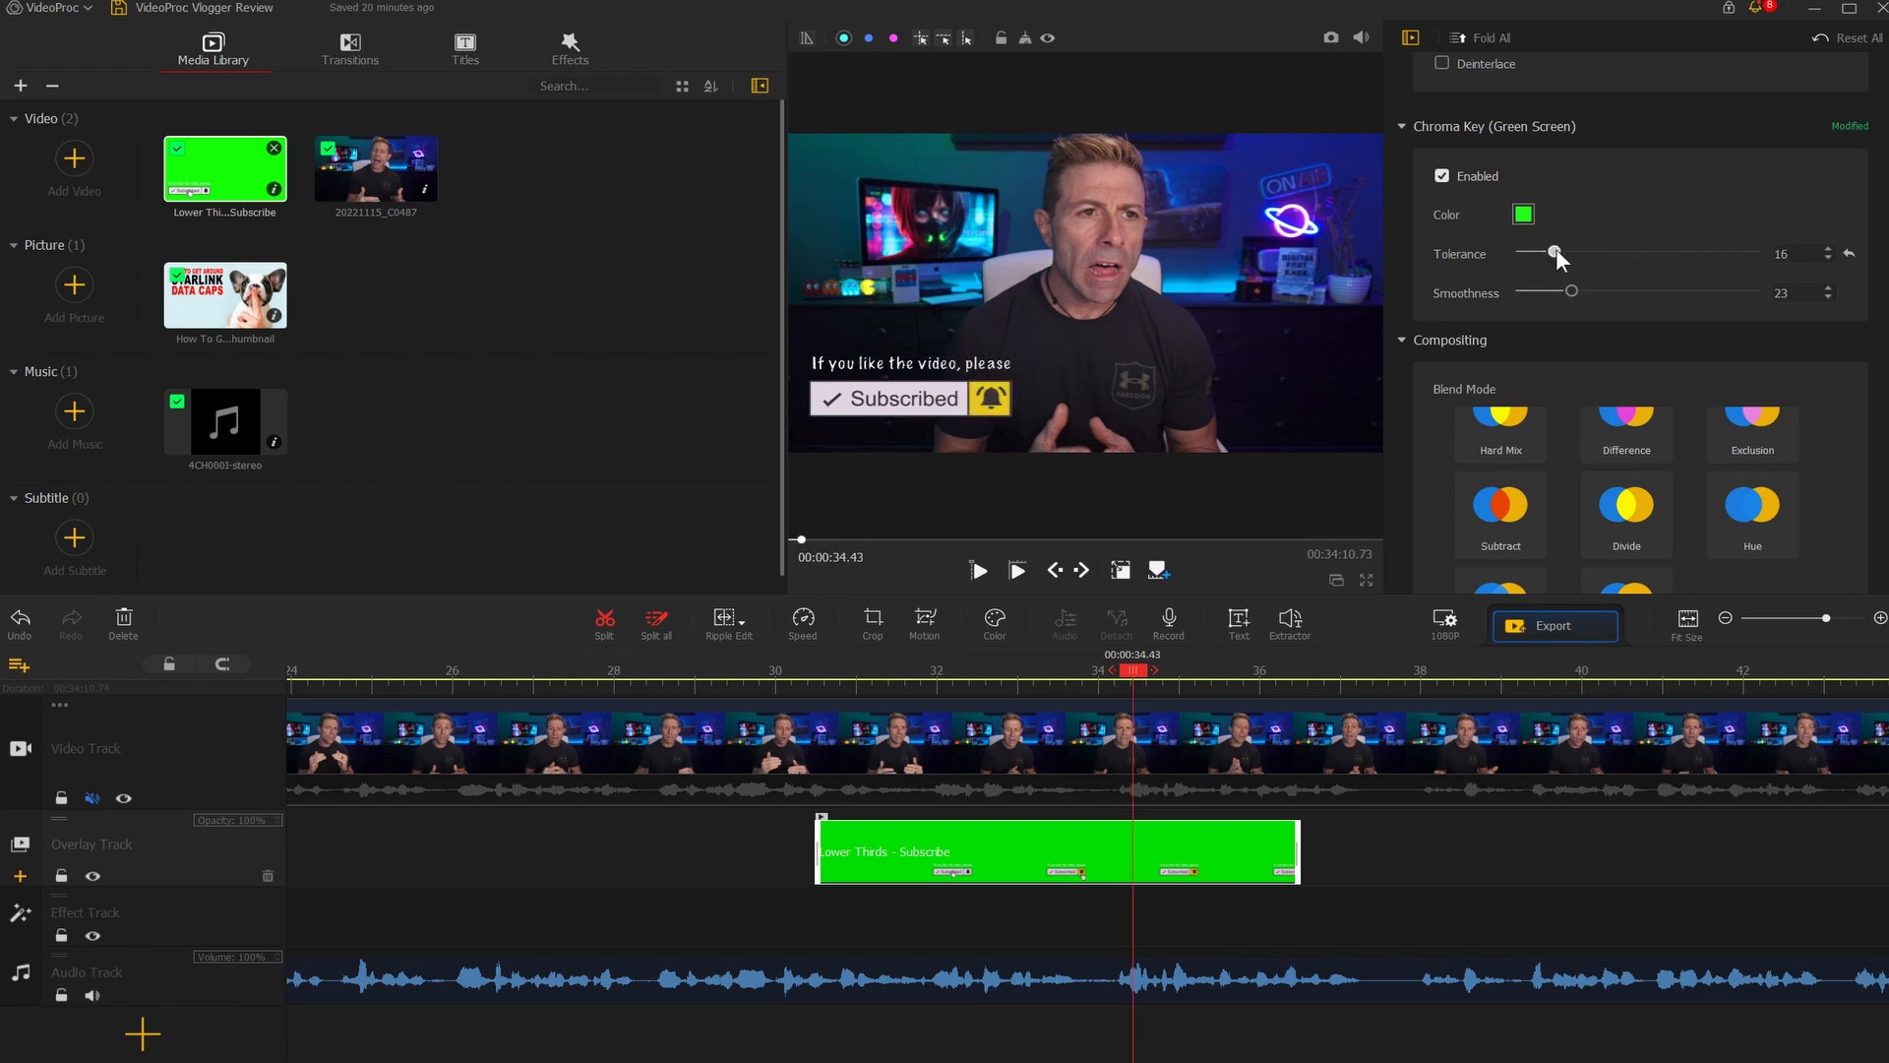
{"action": "left_click", "coordinate": [832, 681]}
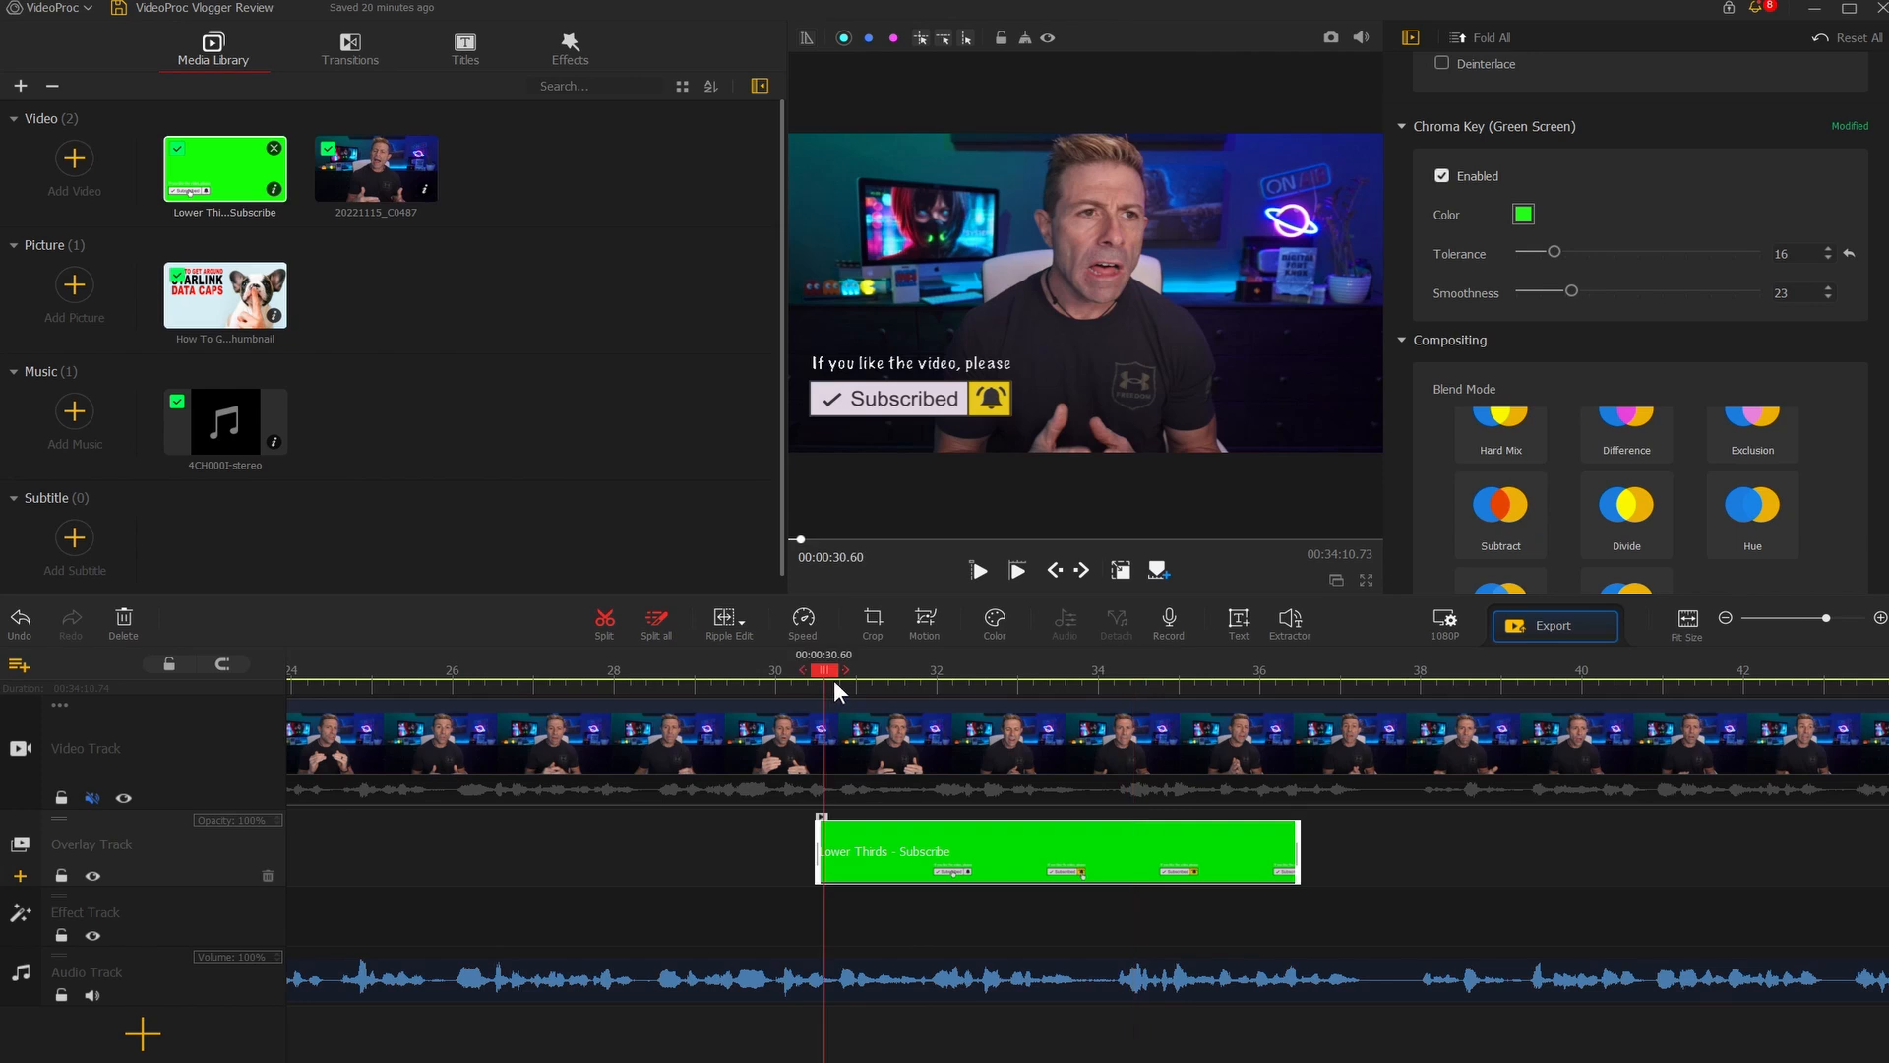
{"action": "key", "text": "space"}
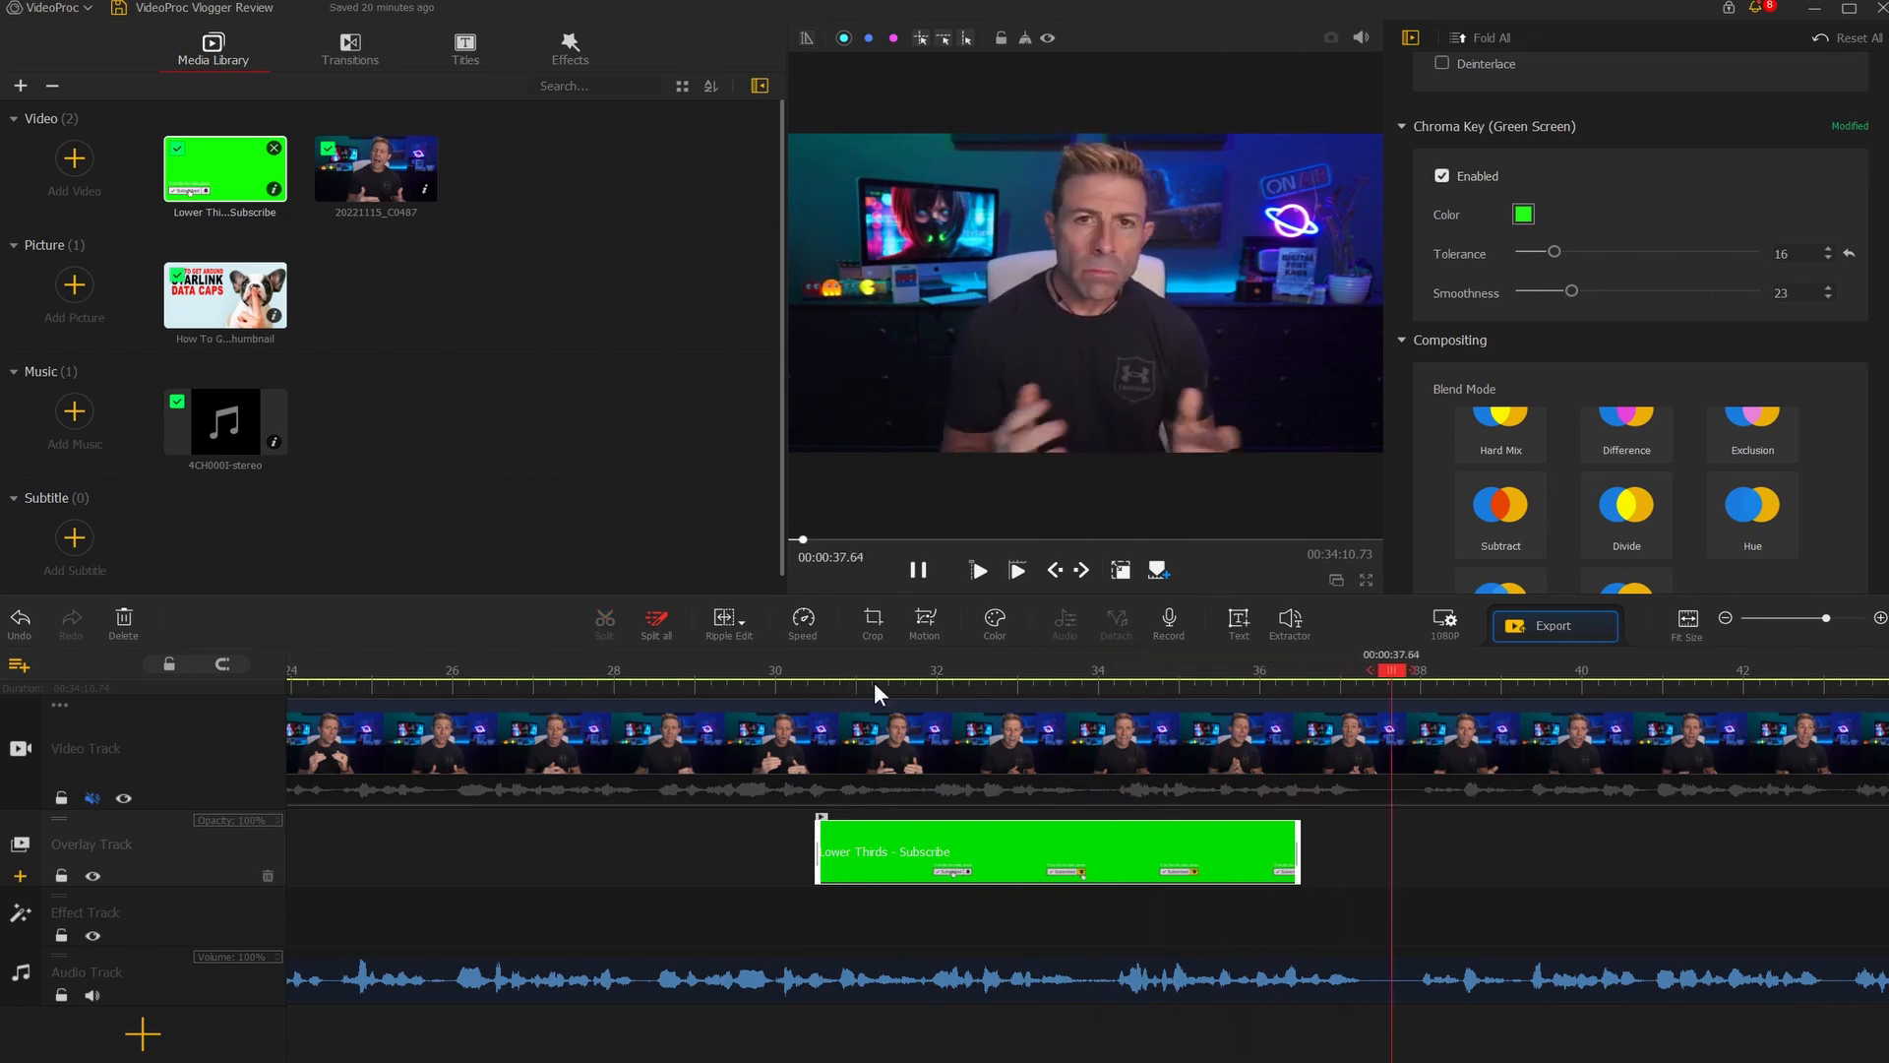
{"action": "key", "text": "space"}
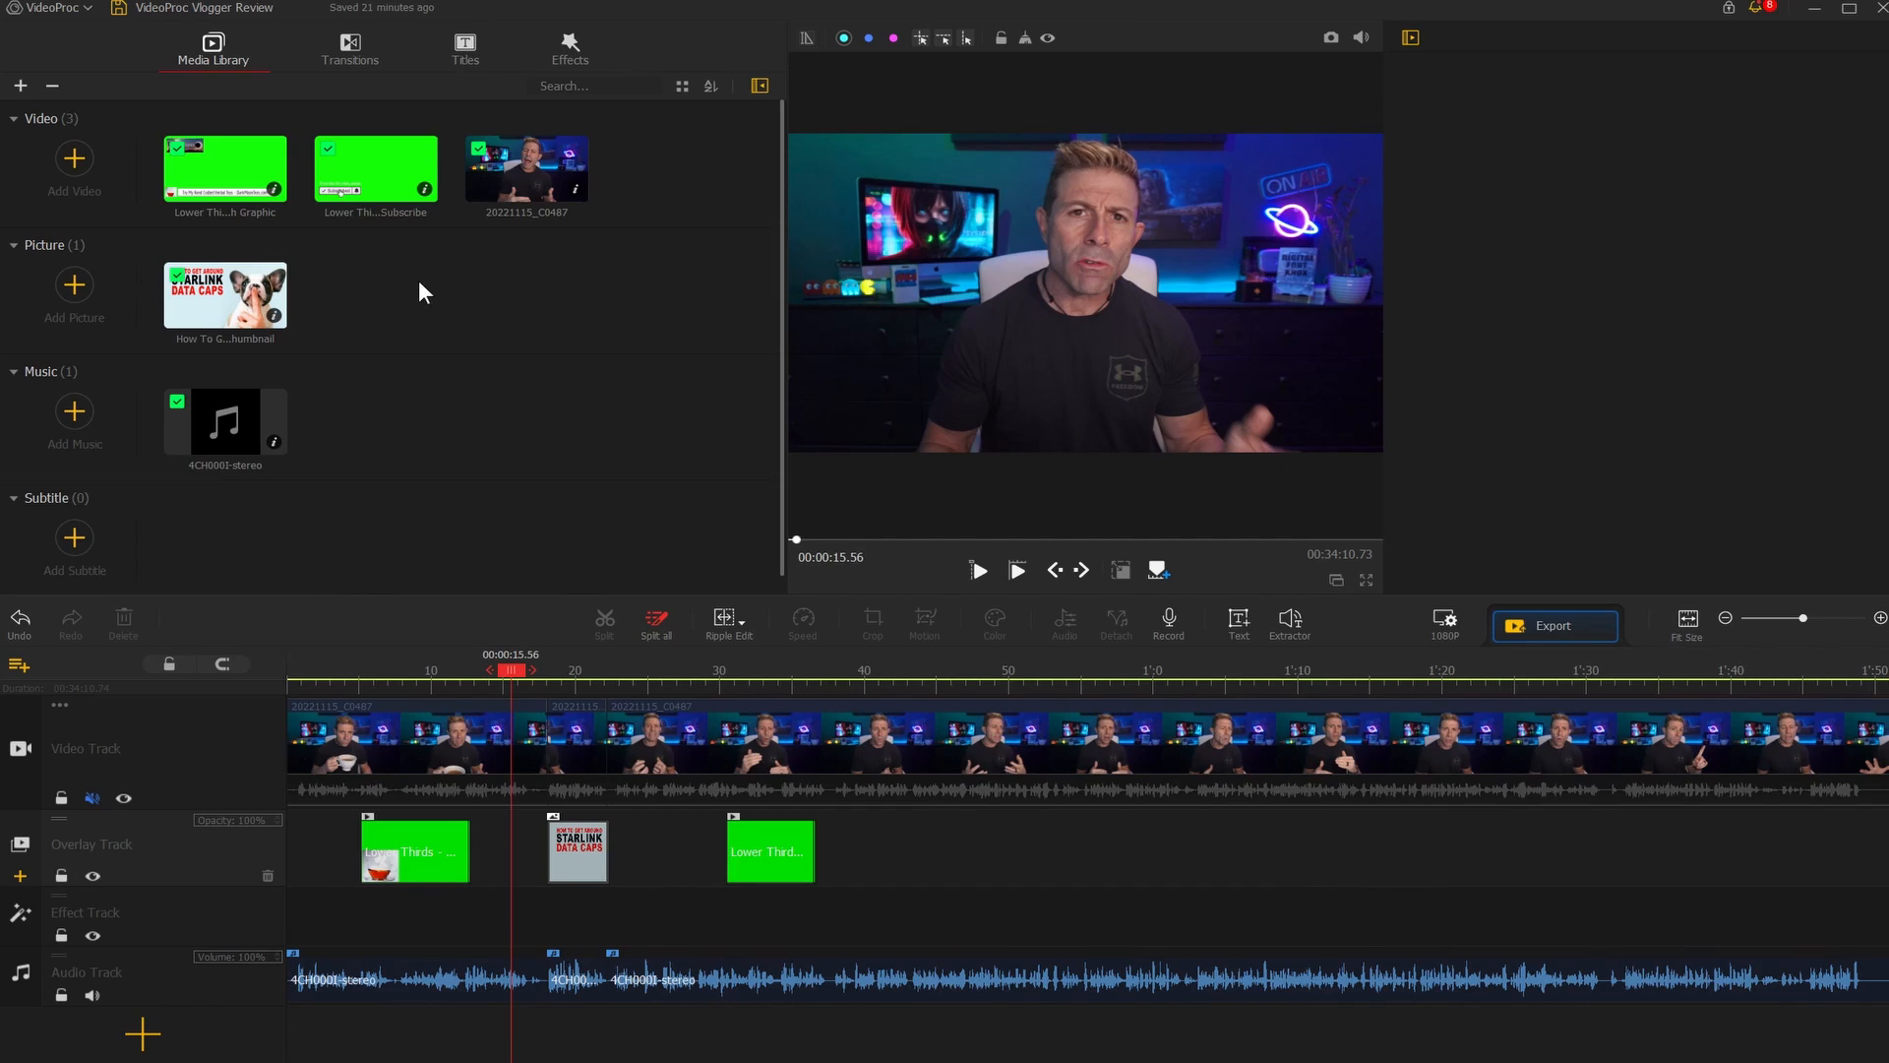
Import the youtube-like picture and place it on the overlay track at 00:00:12.59, directly after the Dark Moon Teas lower third
{"action": "left_click_drag", "start_coordinate": [1881, 736], "coordinate": [351, 291]}
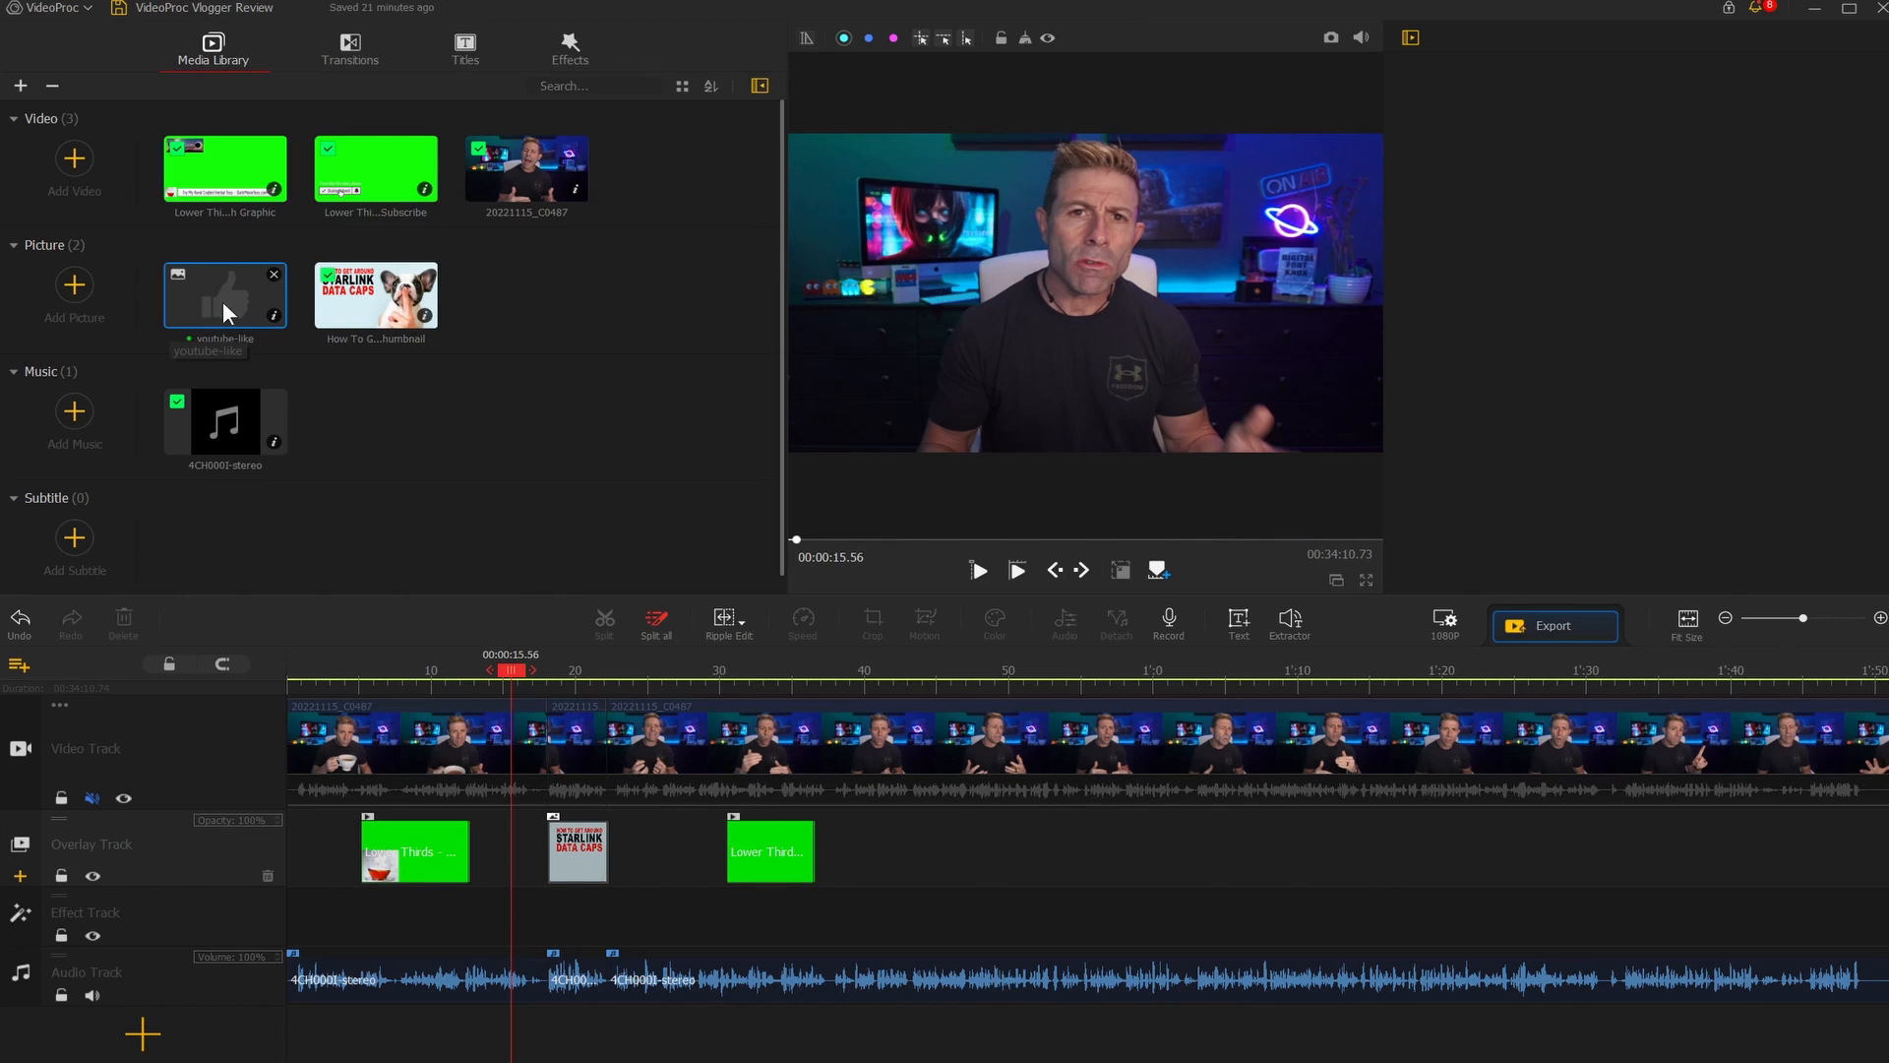
{"action": "left_click_drag", "start_coordinate": [244, 300], "coordinate": [490, 827]}
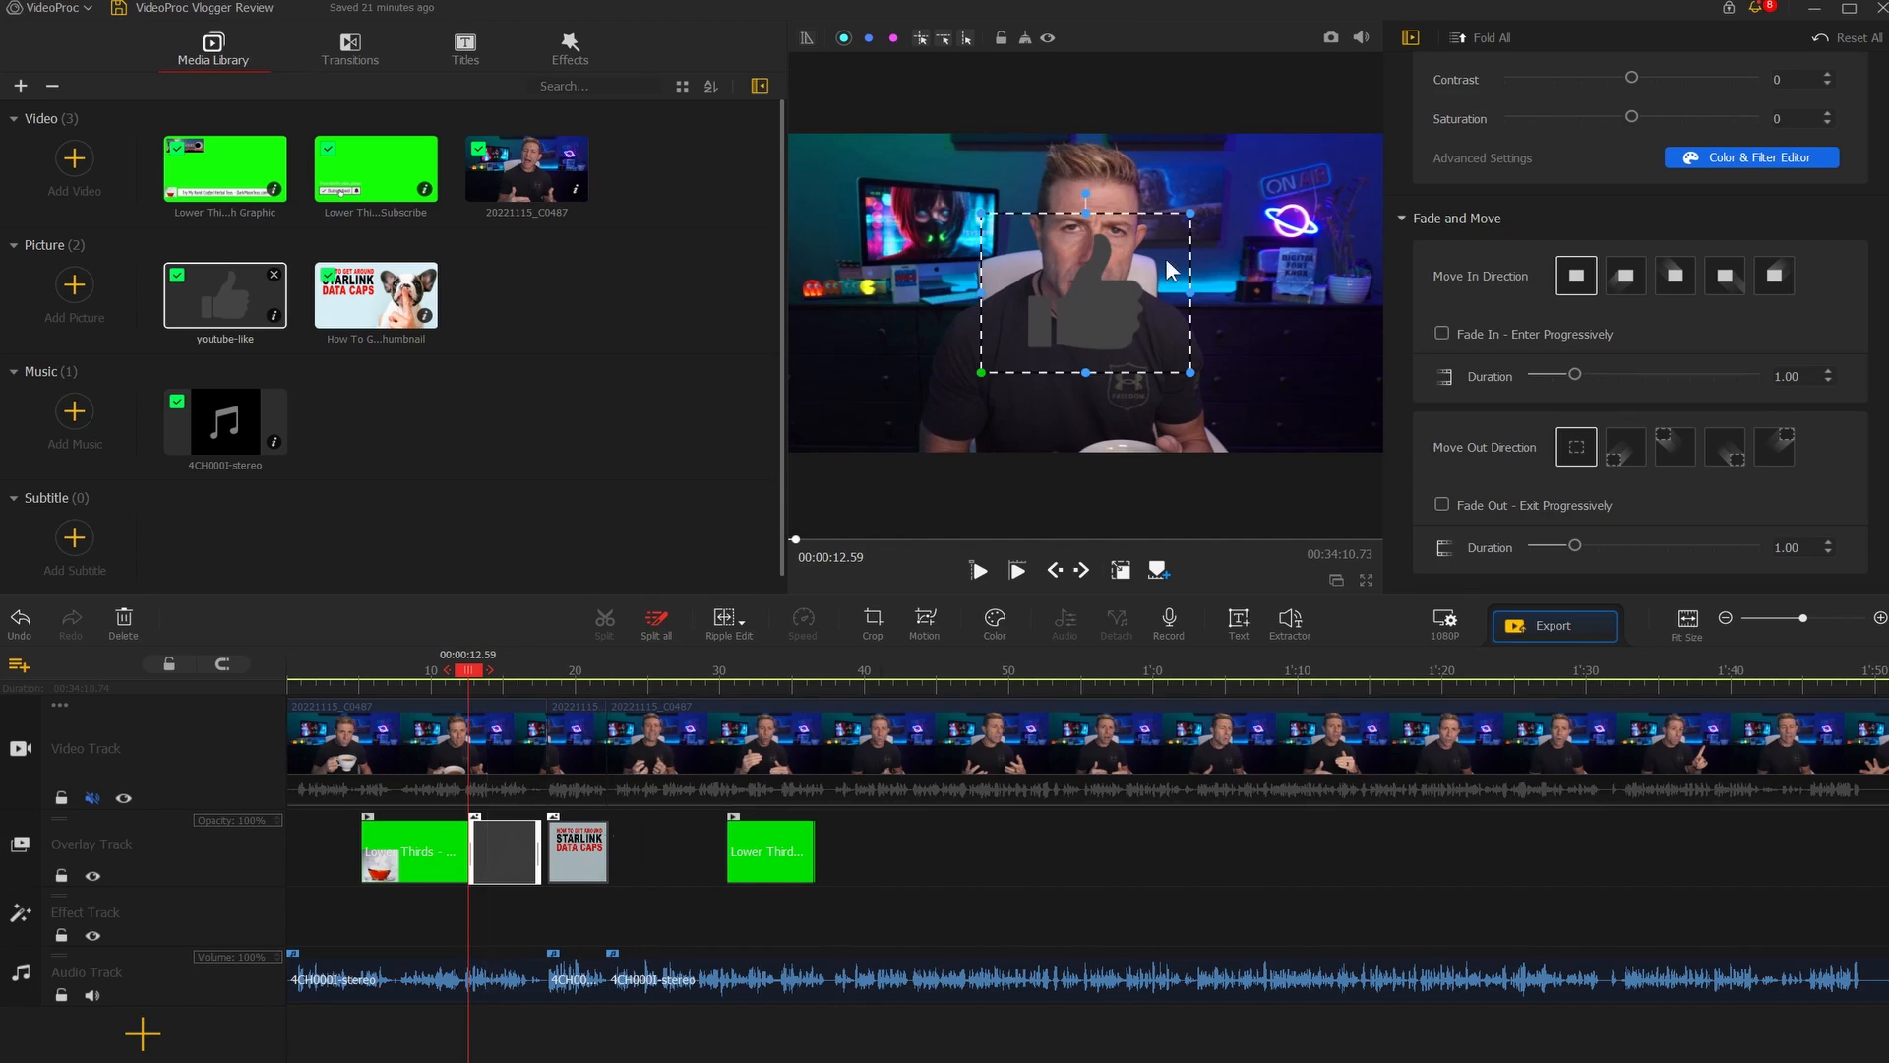
Shrink the youtube-like overlay and position it in the lower-left corner of the video frame
{"action": "left_click_drag", "start_coordinate": [1187, 213], "coordinate": [873, 412]}
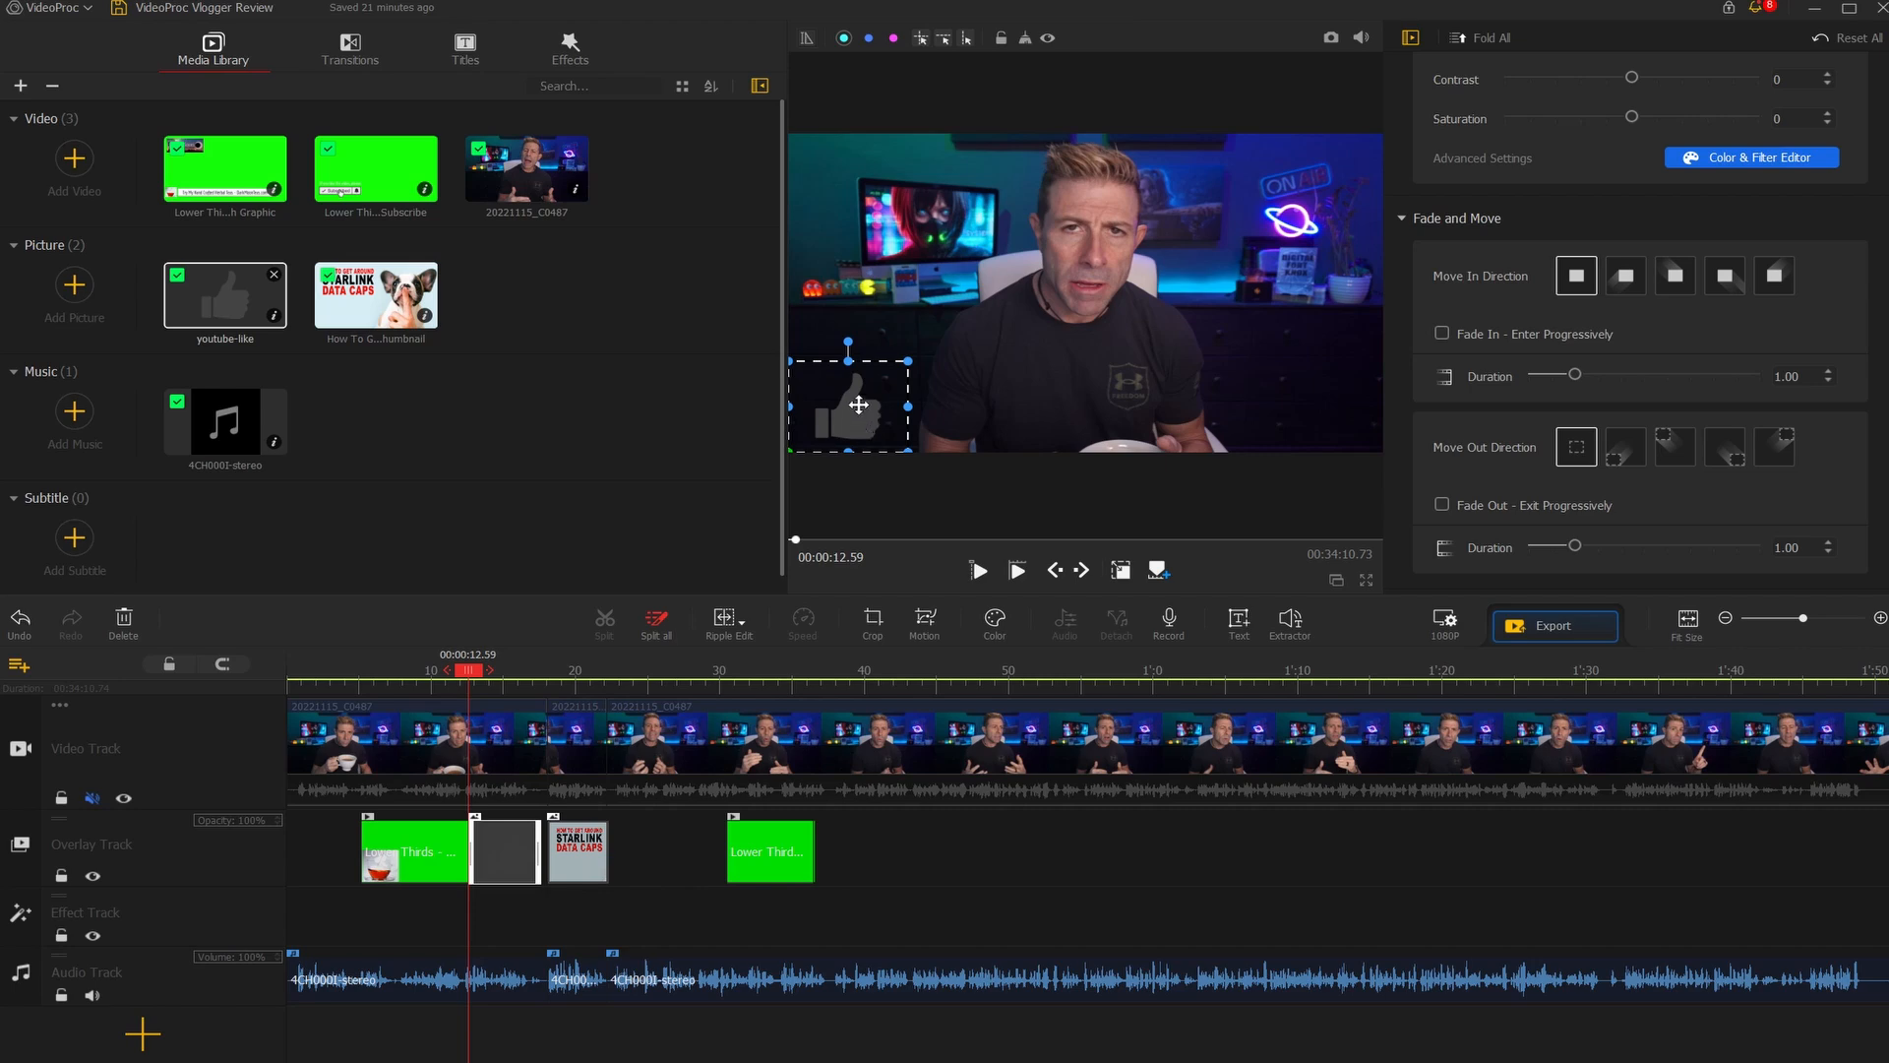
{"action": "mouse_move", "coordinate": [864, 436]}
{"action": "left_mouse_down"}
{"action": "mouse_move", "coordinate": [872, 191]}
{"action": "mouse_move", "coordinate": [861, 400]}
{"action": "left_mouse_up"}
{"action": "left_click_drag", "start_coordinate": [907, 361], "coordinate": [911, 358]}
Play back from 00:00:11.36 to review the thumbs-up overlay following the tea lower third
{"action": "left_click", "coordinate": [451, 688]}
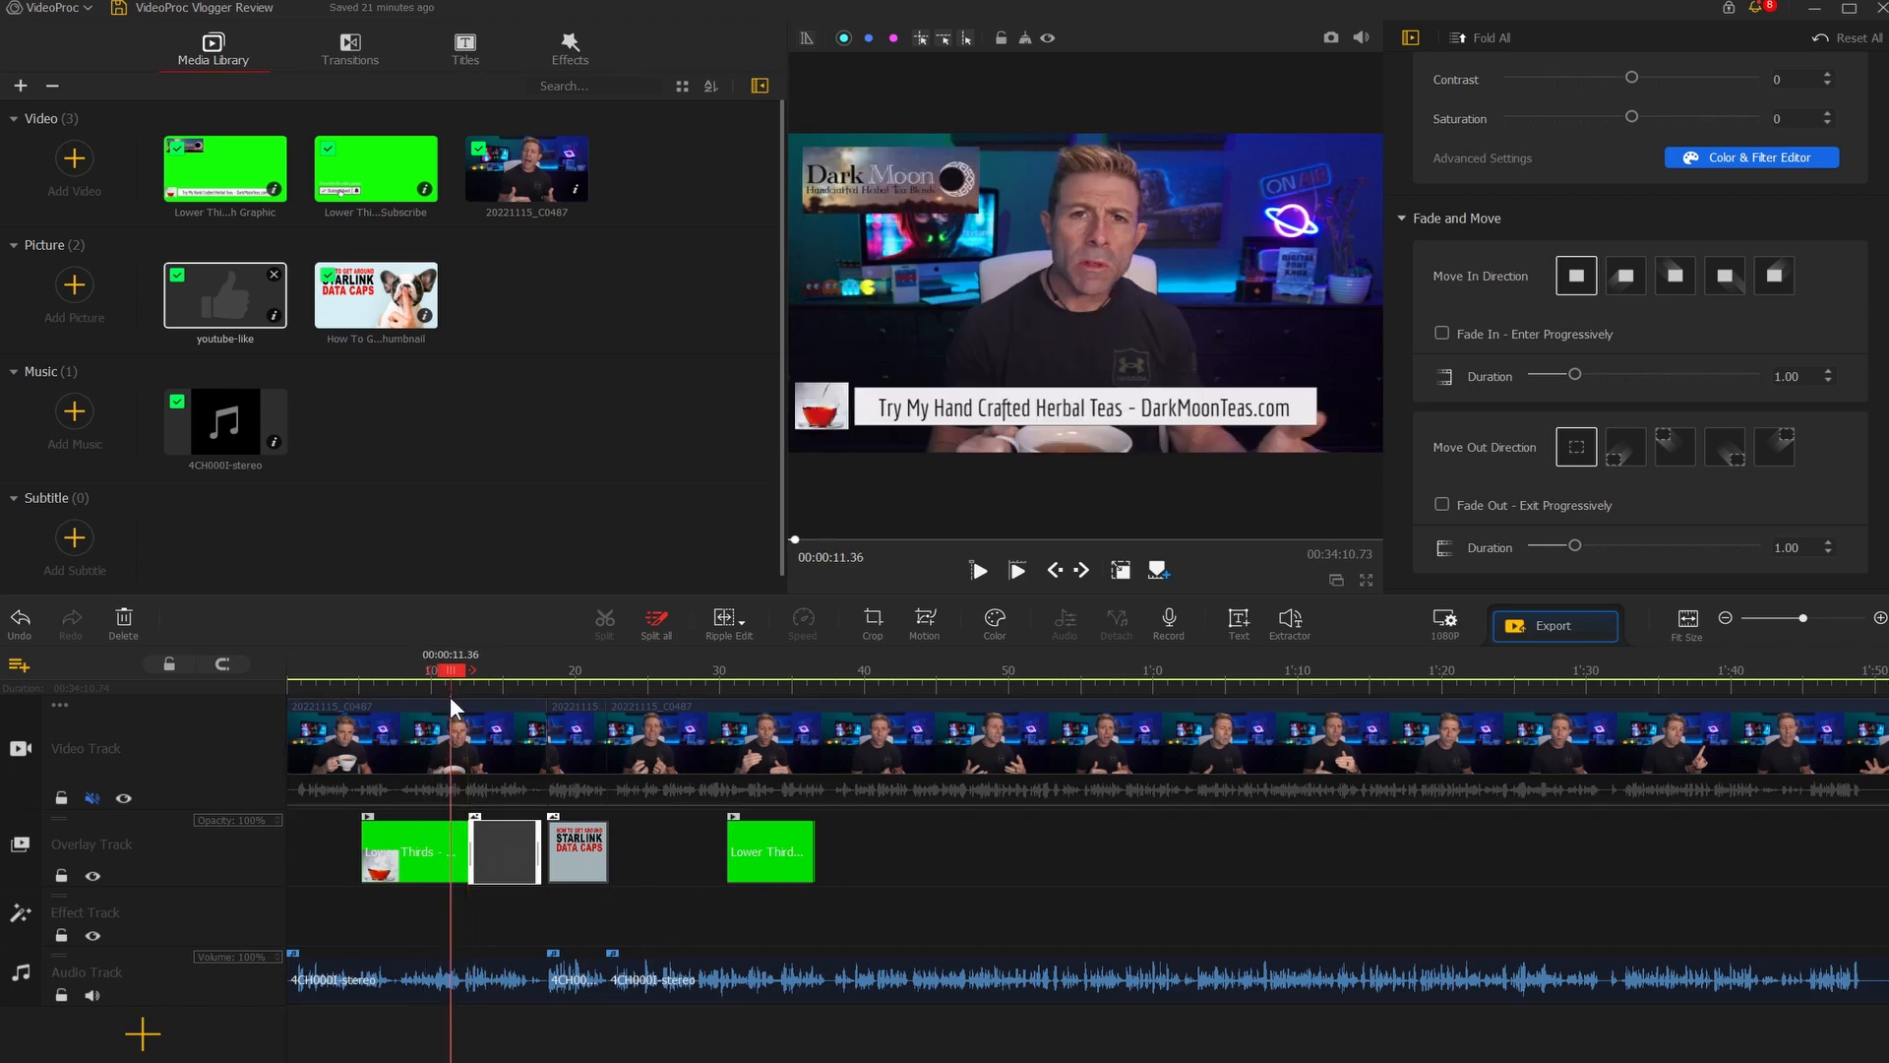
{"action": "key", "text": "space"}
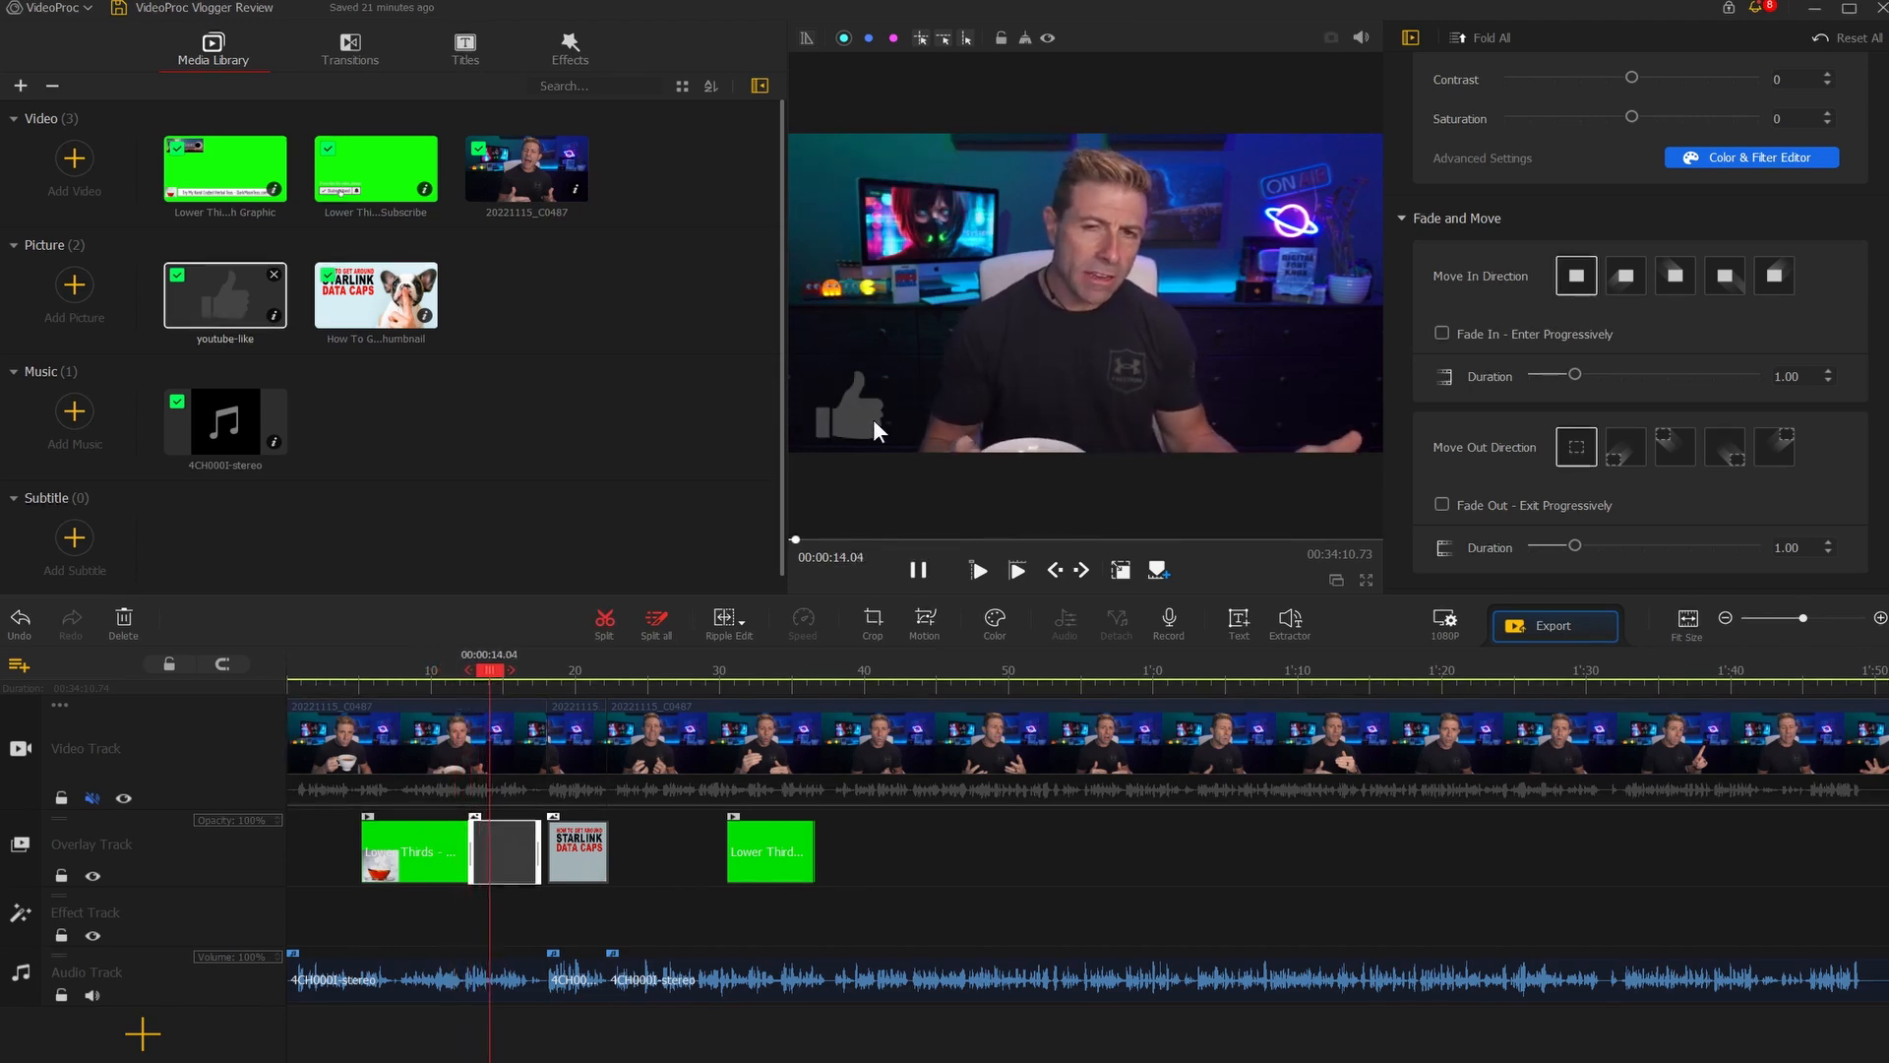
{"action": "key", "text": "space"}
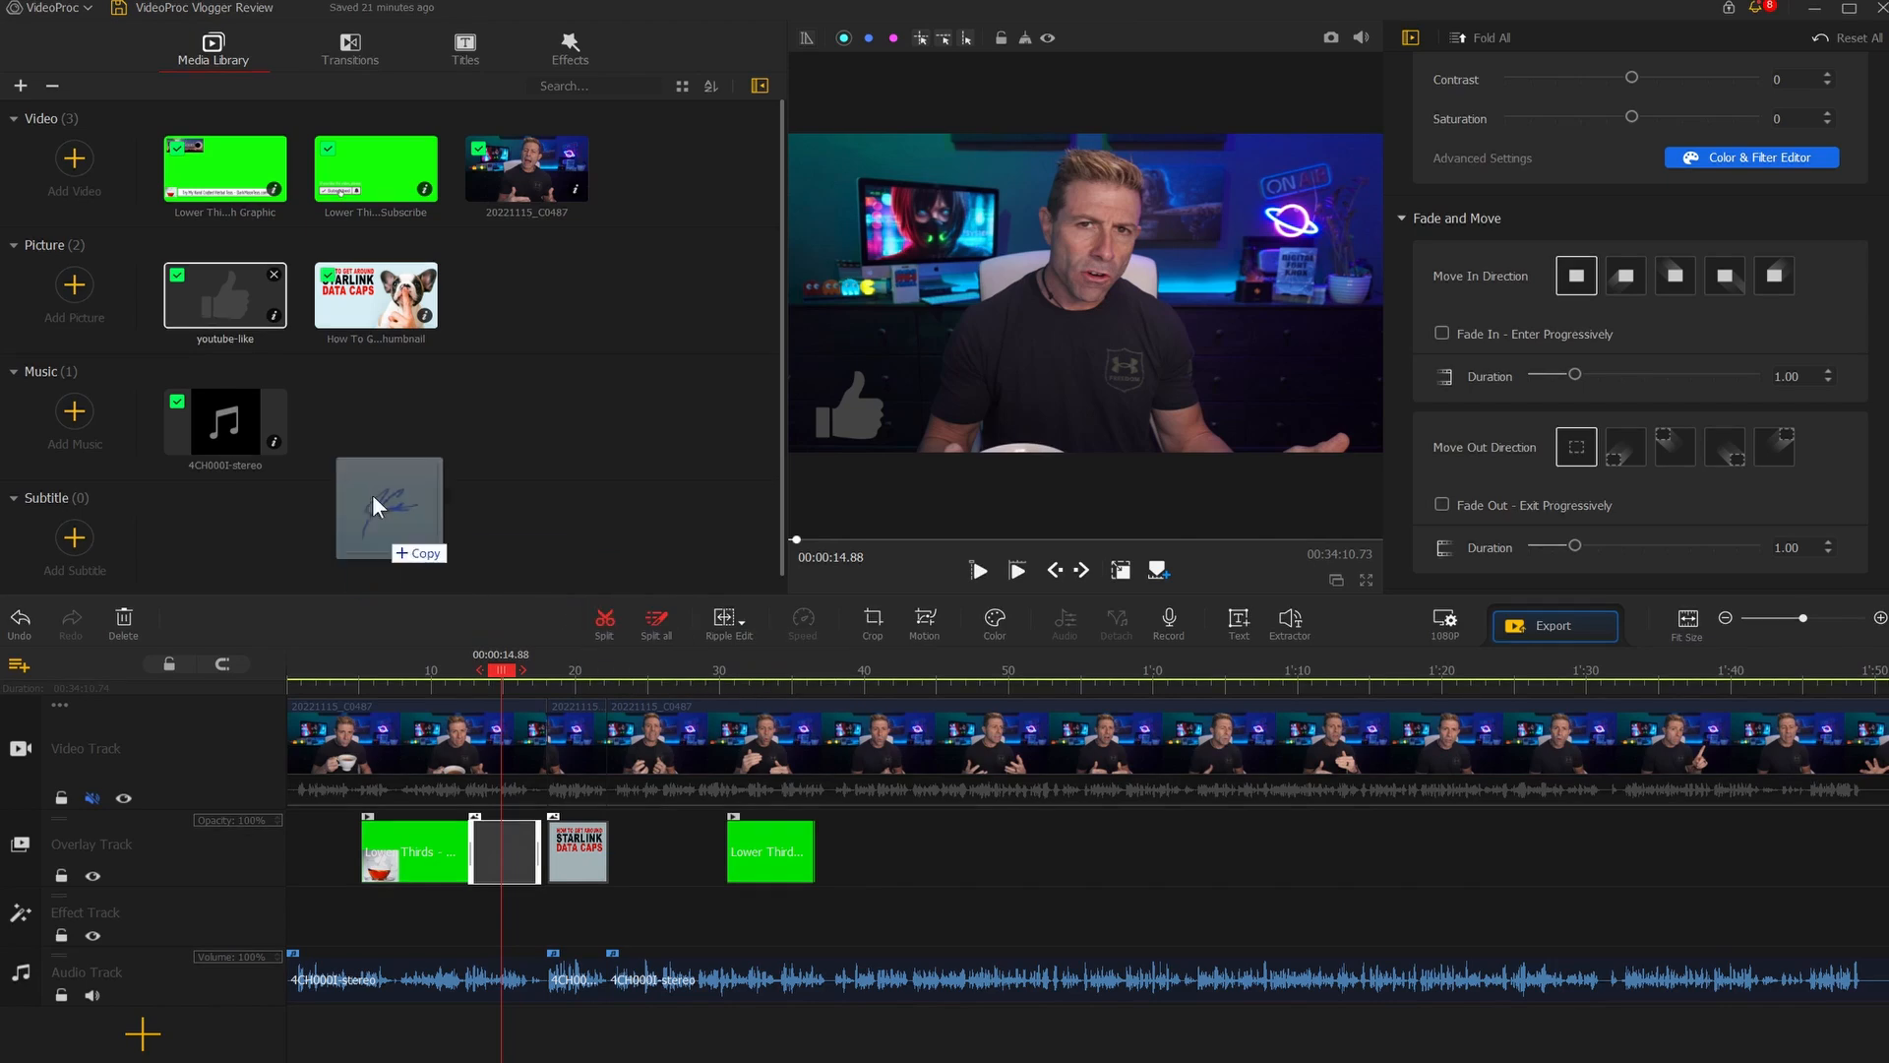
Import the Signature picture into the media library and play the edited timeline from the beginning
{"action": "left_click_drag", "start_coordinate": [372, 494], "coordinate": [358, 416]}
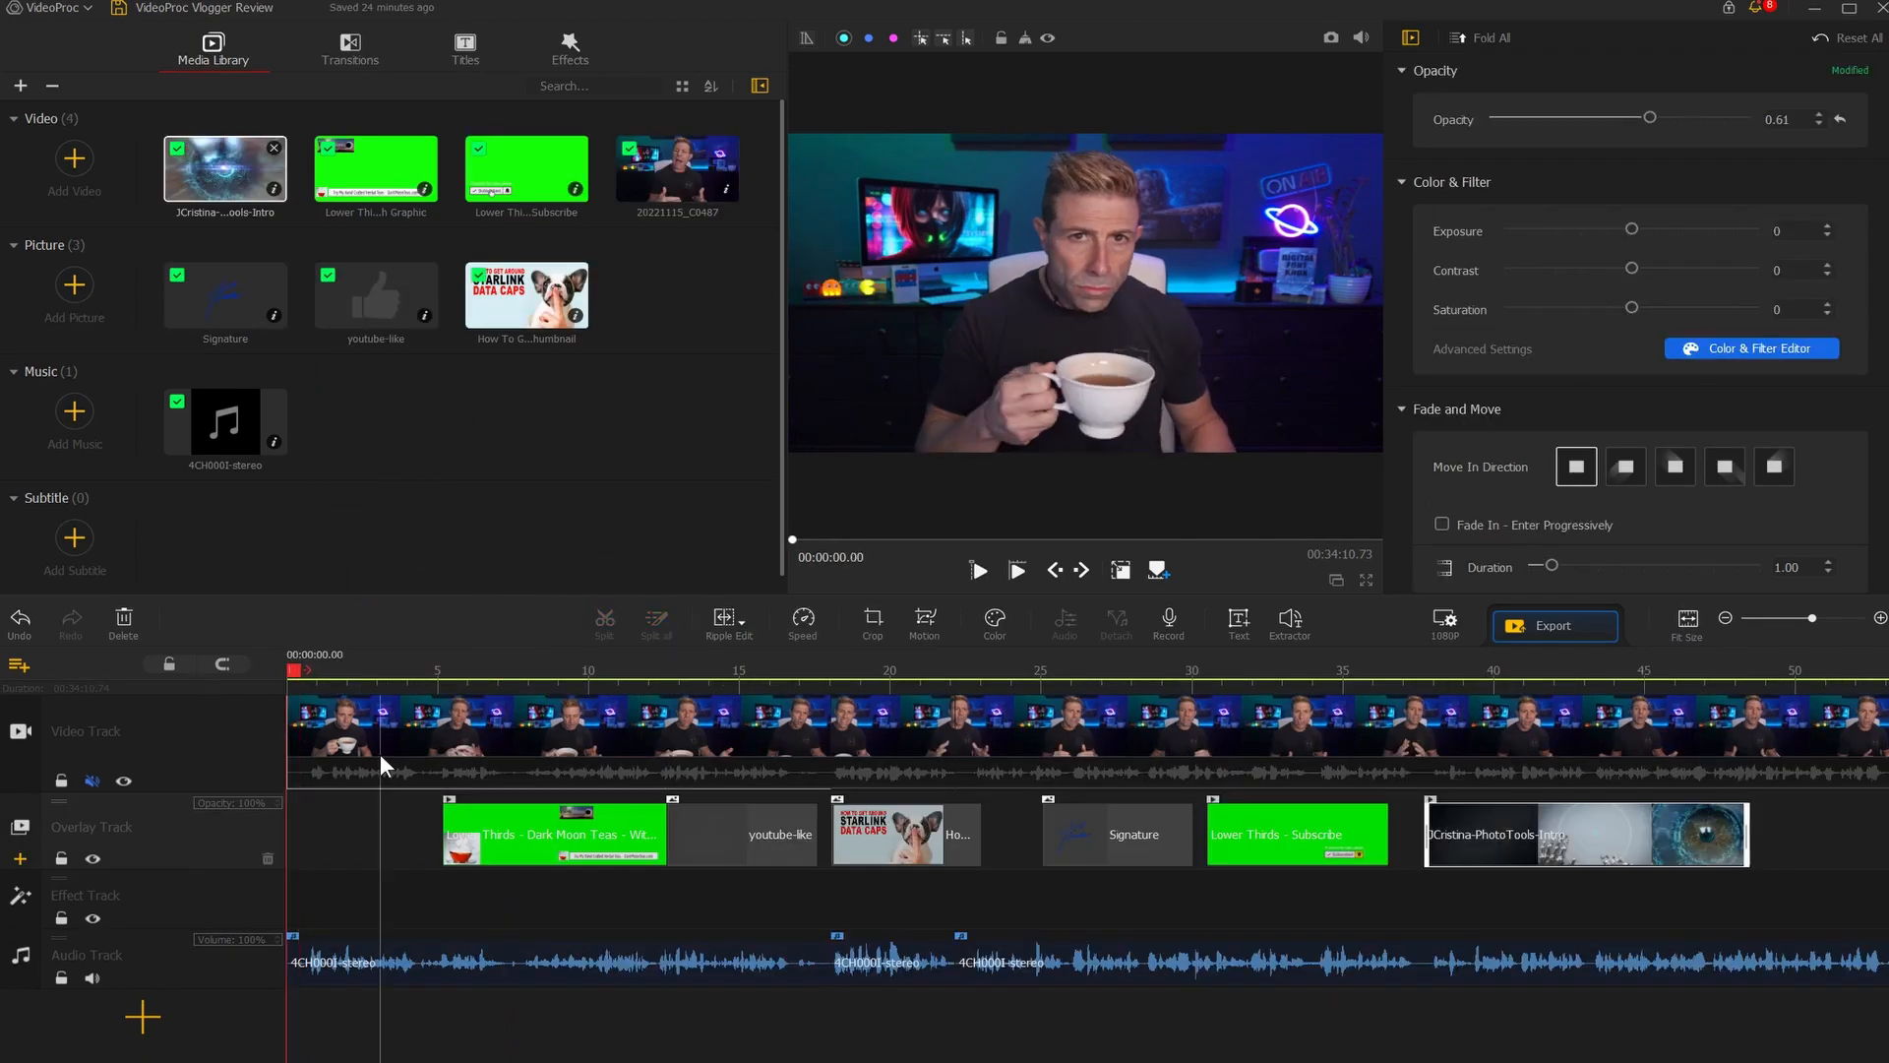
{"action": "key", "text": "space"}
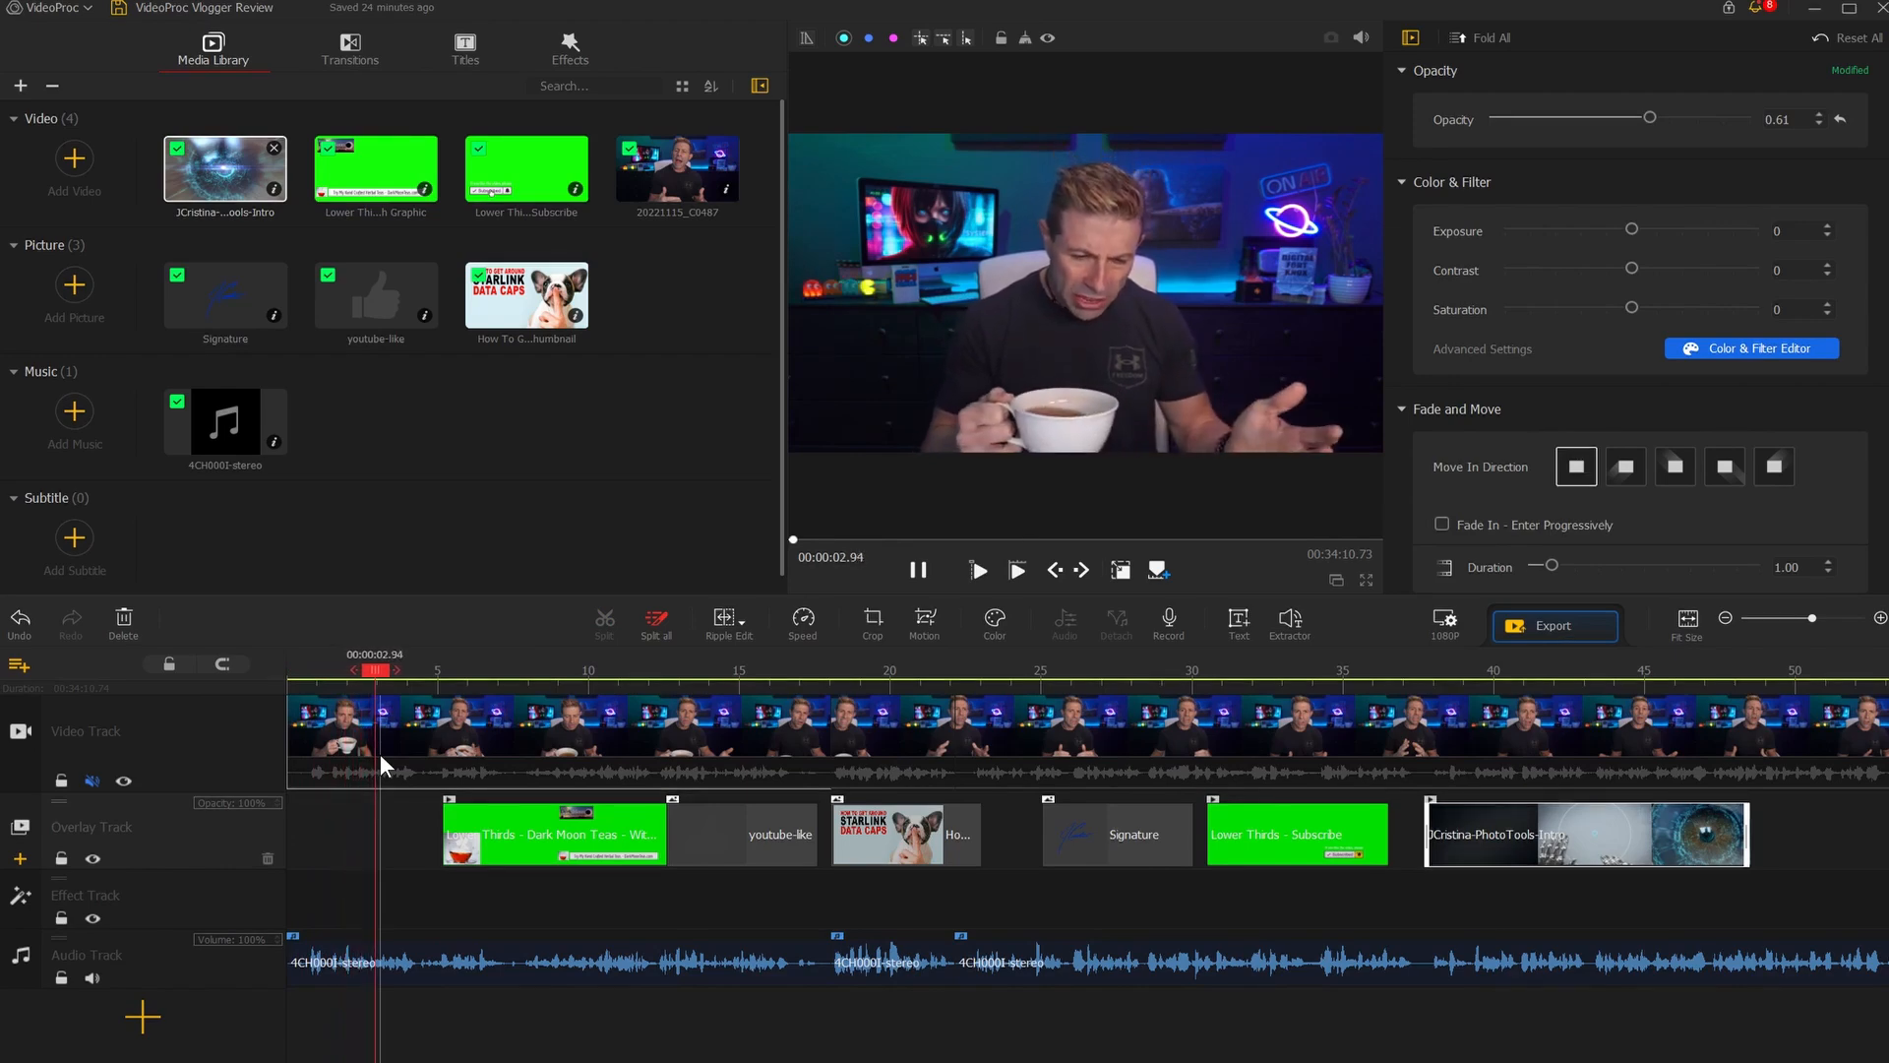
{"action": "key", "text": "space"}
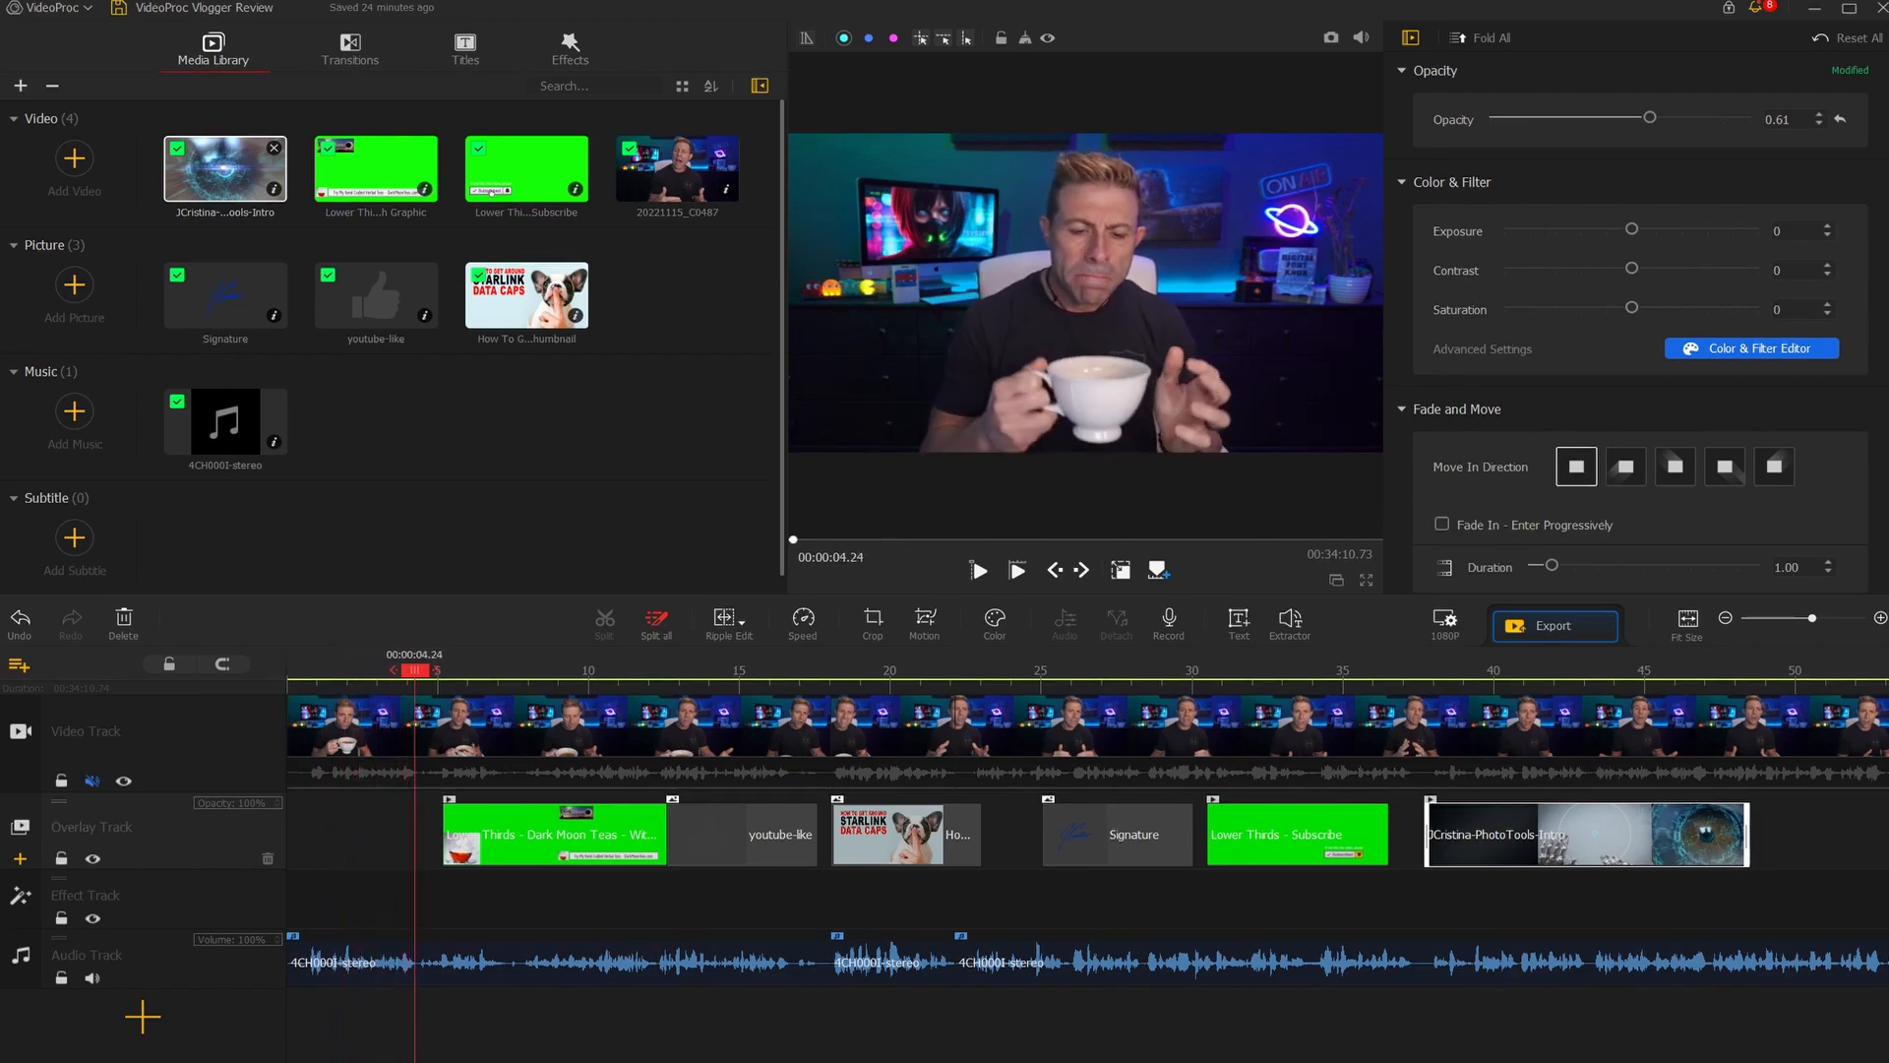
Import the throng-qube music file, add a second audio track, and place the music at the start of that track
{"action": "left_click_drag", "start_coordinate": [883, 529], "coordinate": [602, 411]}
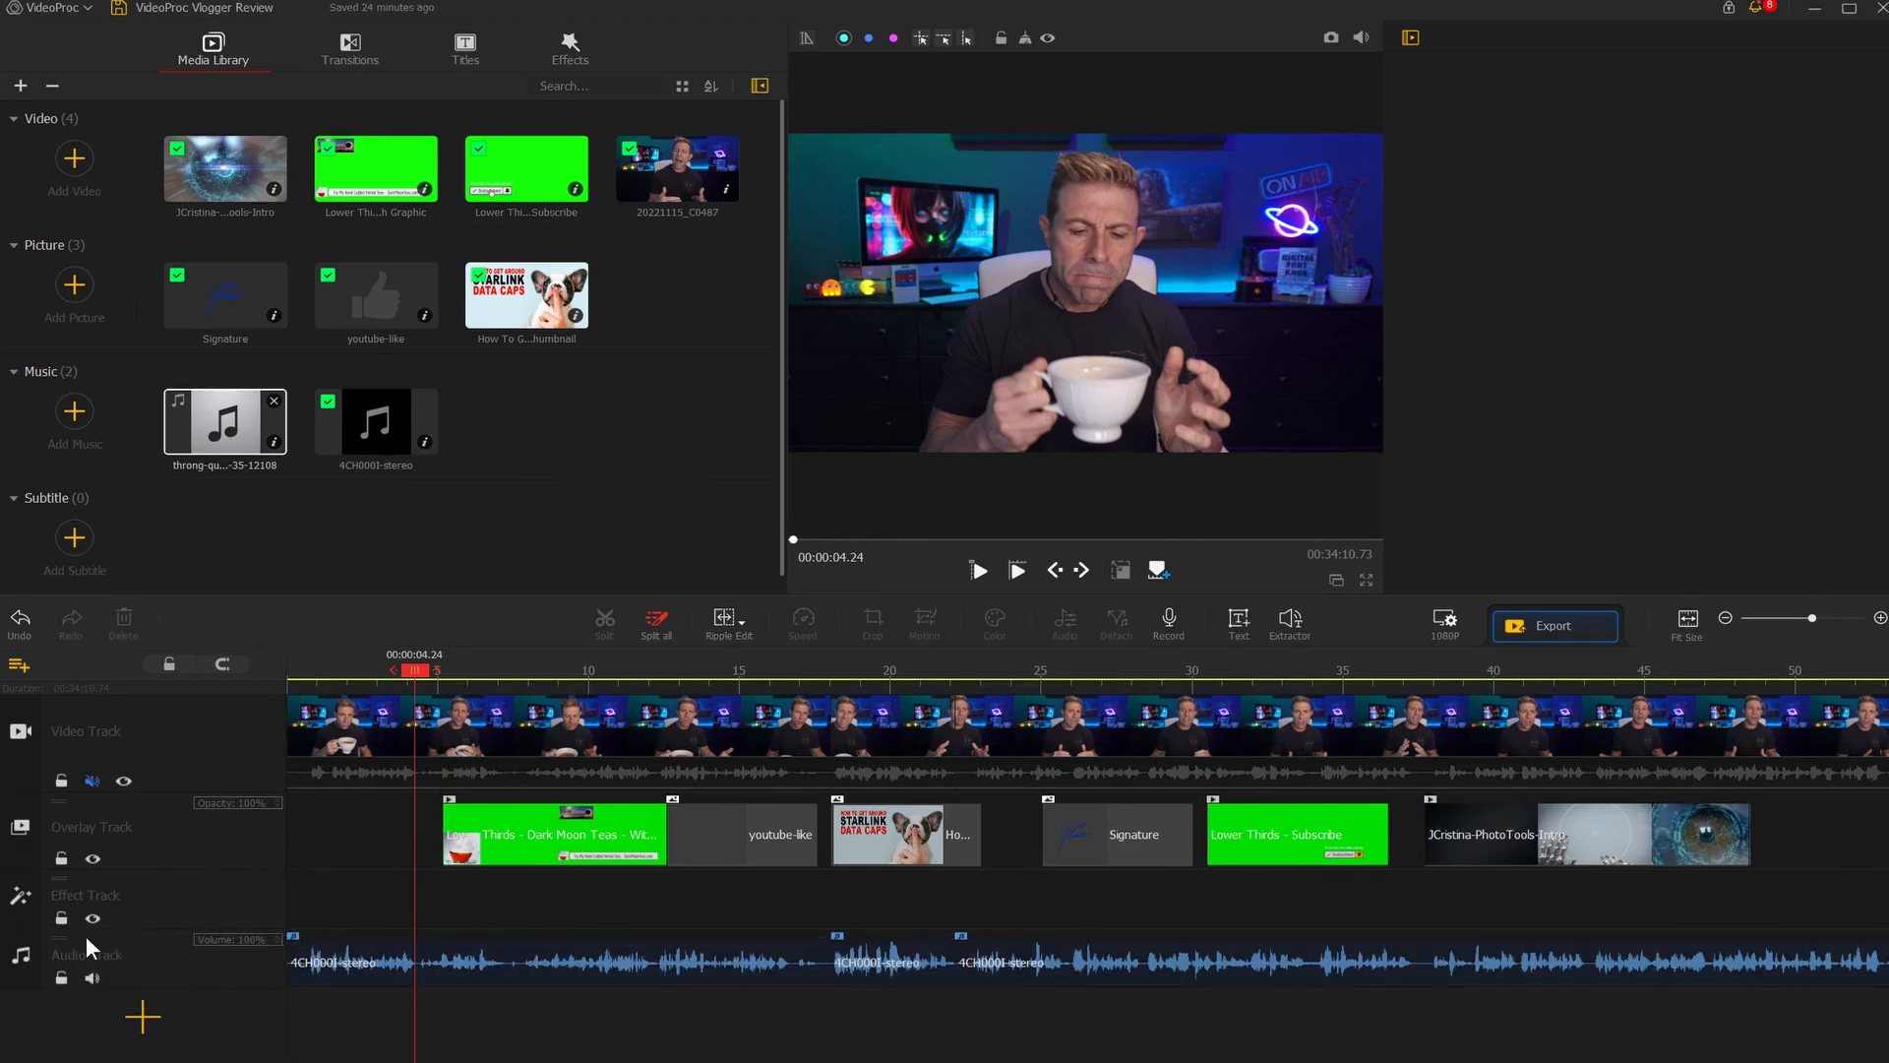
{"action": "mouse_move", "coordinate": [132, 959]}
{"action": "left_click", "coordinate": [20, 979]}
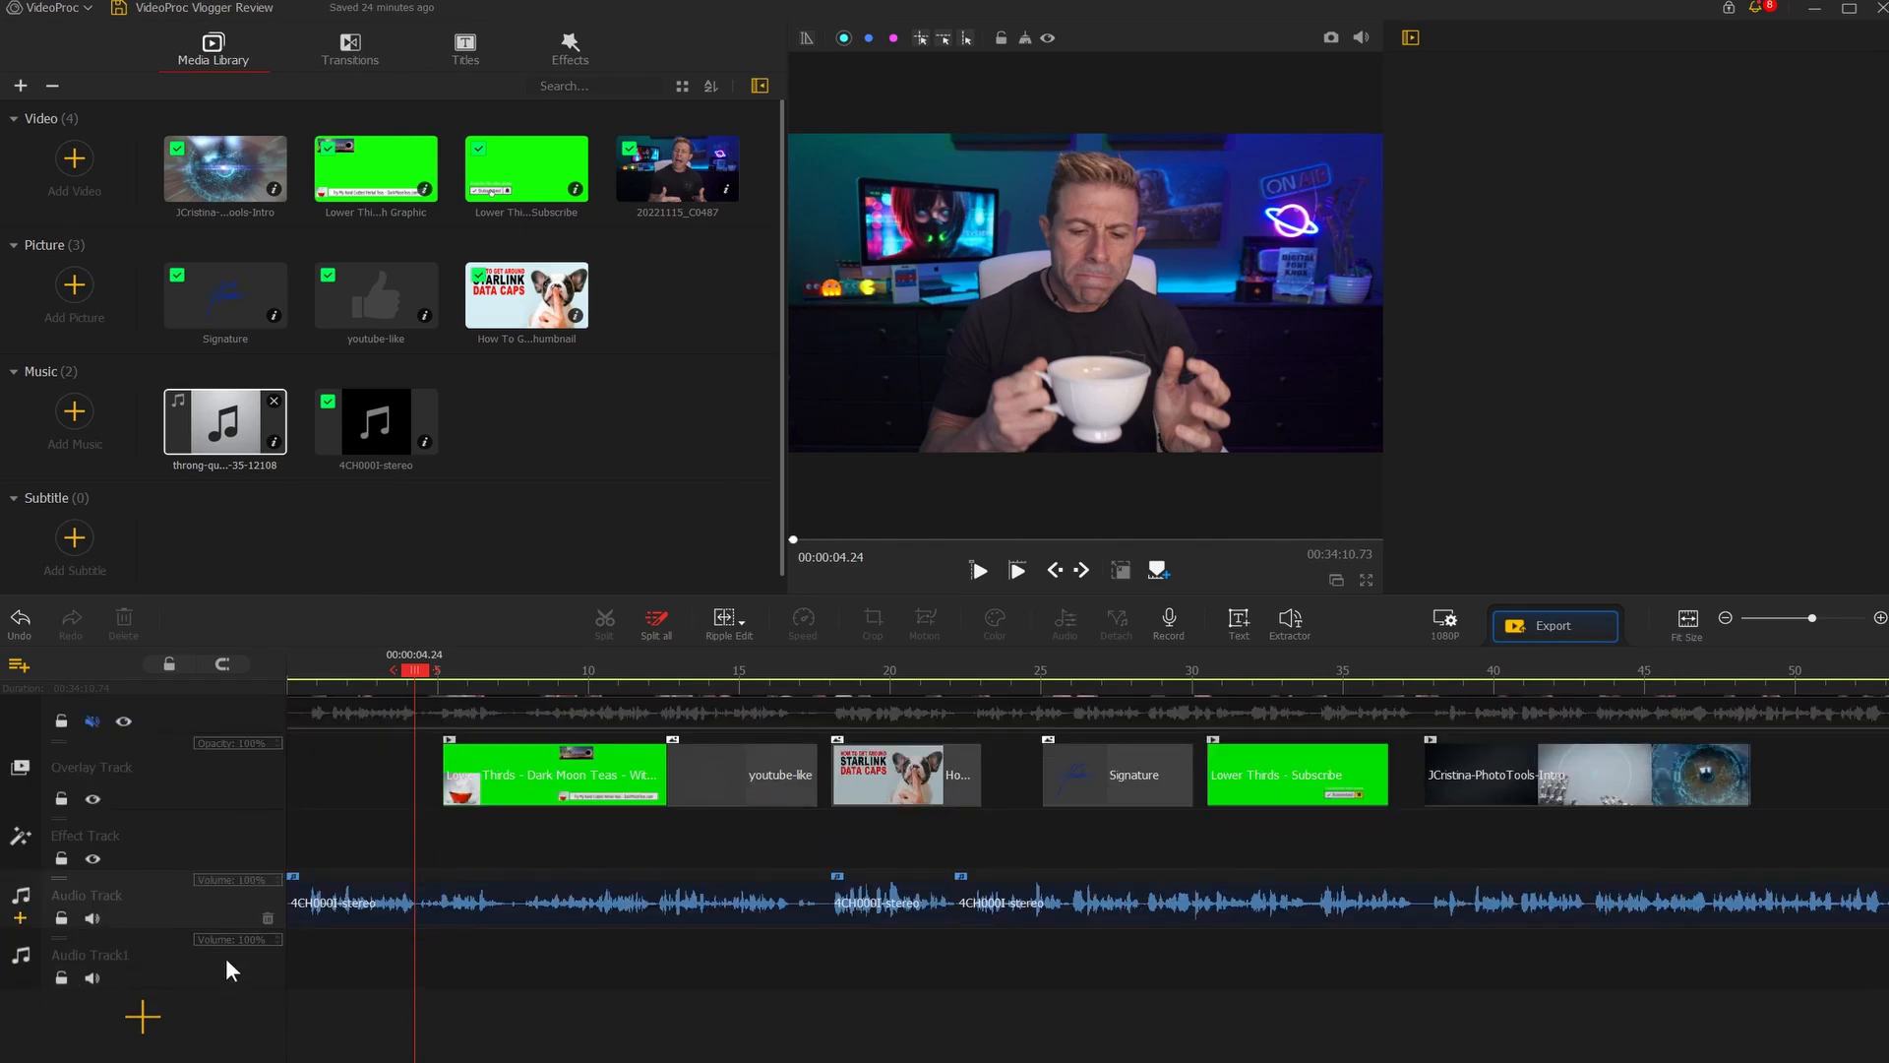
{"action": "left_click_drag", "start_coordinate": [230, 443], "coordinate": [295, 984]}
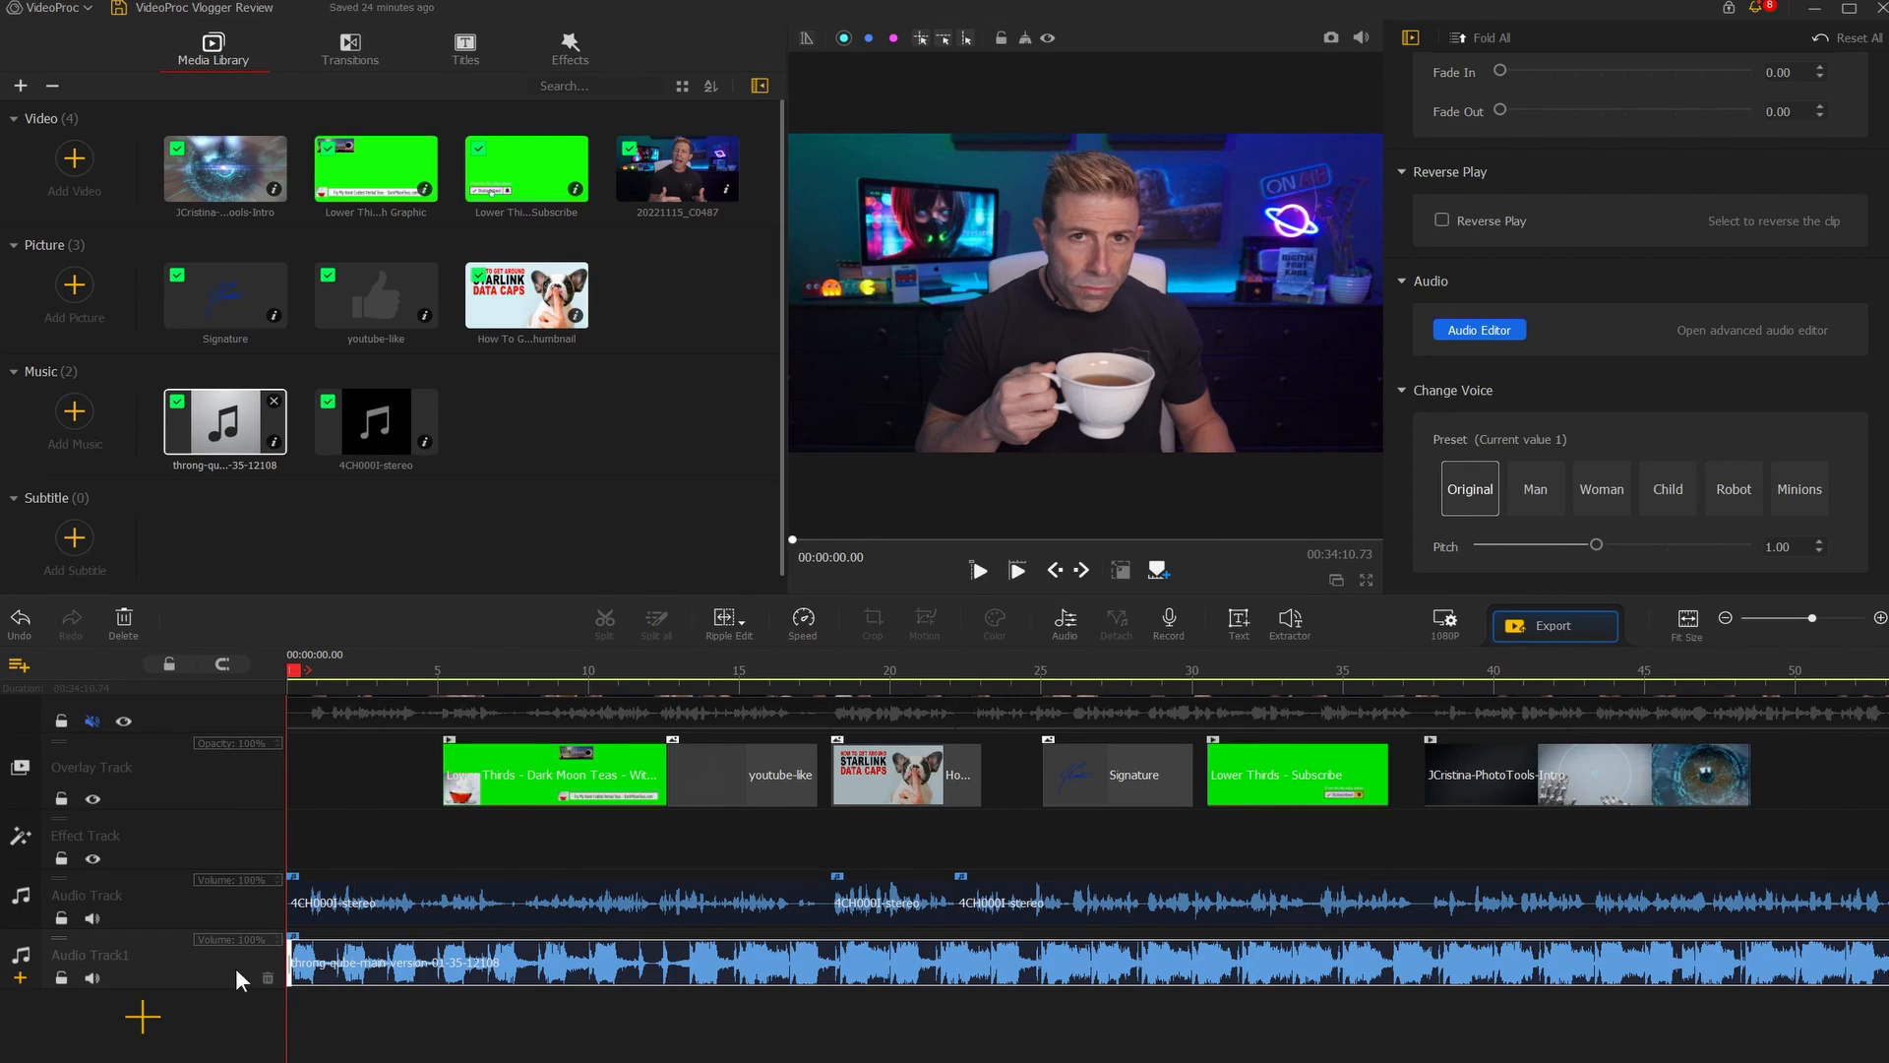
Listen to the opening with the music, and lower the volume of the music's audio track to 18%
{"action": "key", "text": "space"}
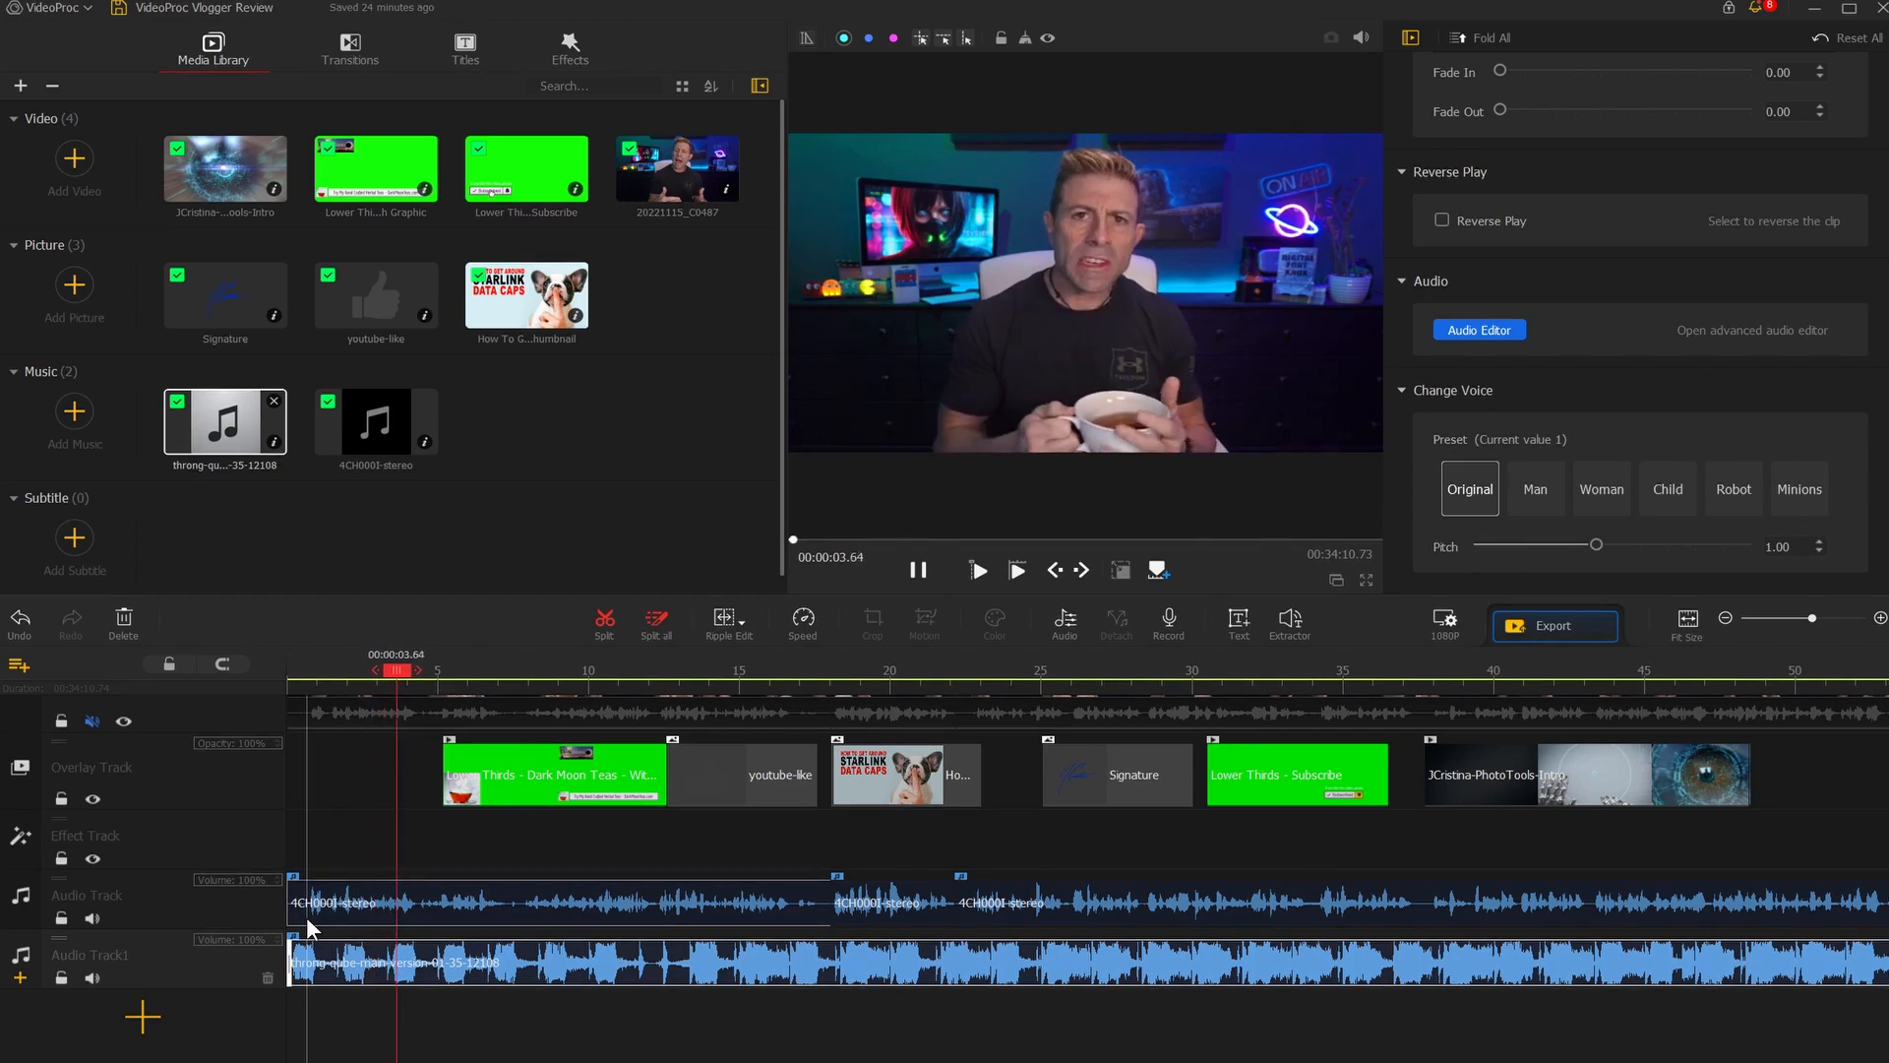
{"action": "key", "text": "space"}
{"action": "left_click", "coordinate": [274, 937]}
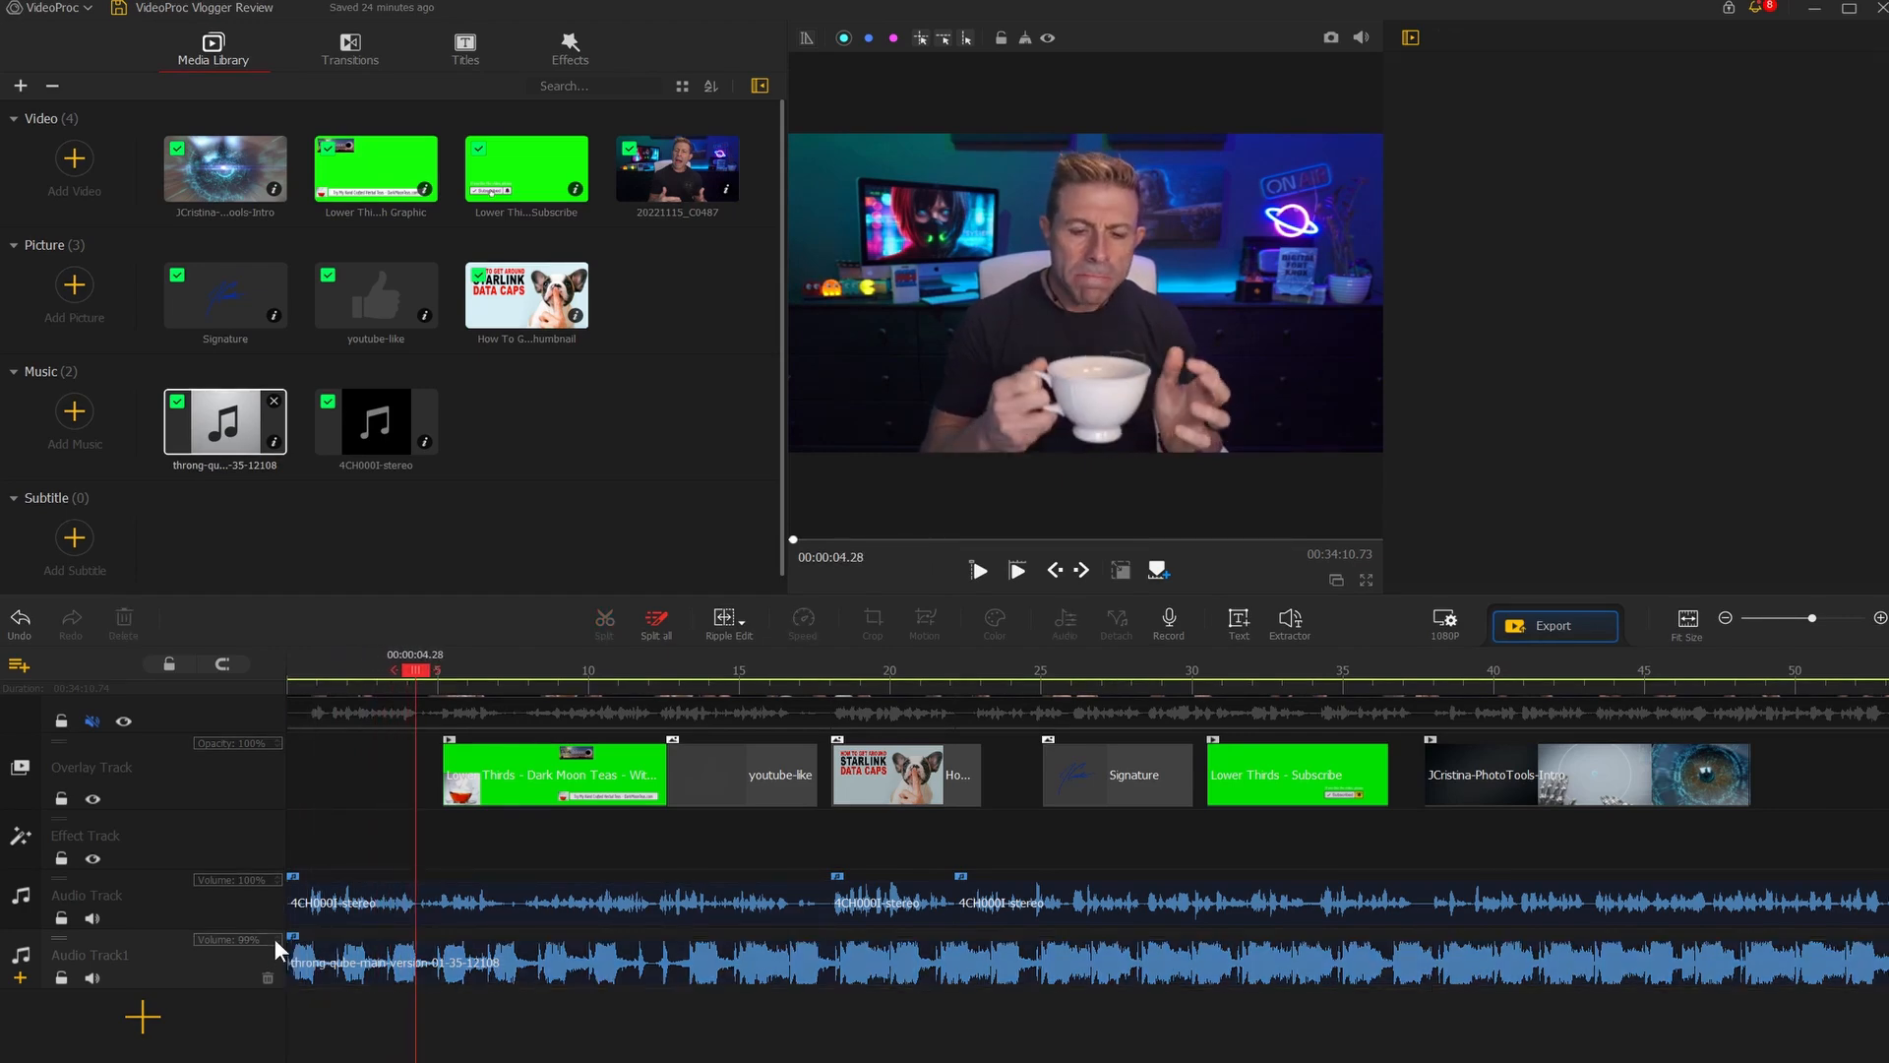
{"action": "left_click_drag", "start_coordinate": [274, 937], "coordinate": [248, 937]}
Play back from 00:00:00.56 to check the balance between the background music and the voice
{"action": "scroll", "coordinate": [303, 677], "scroll_direction": "right", "scroll_amount": 2}
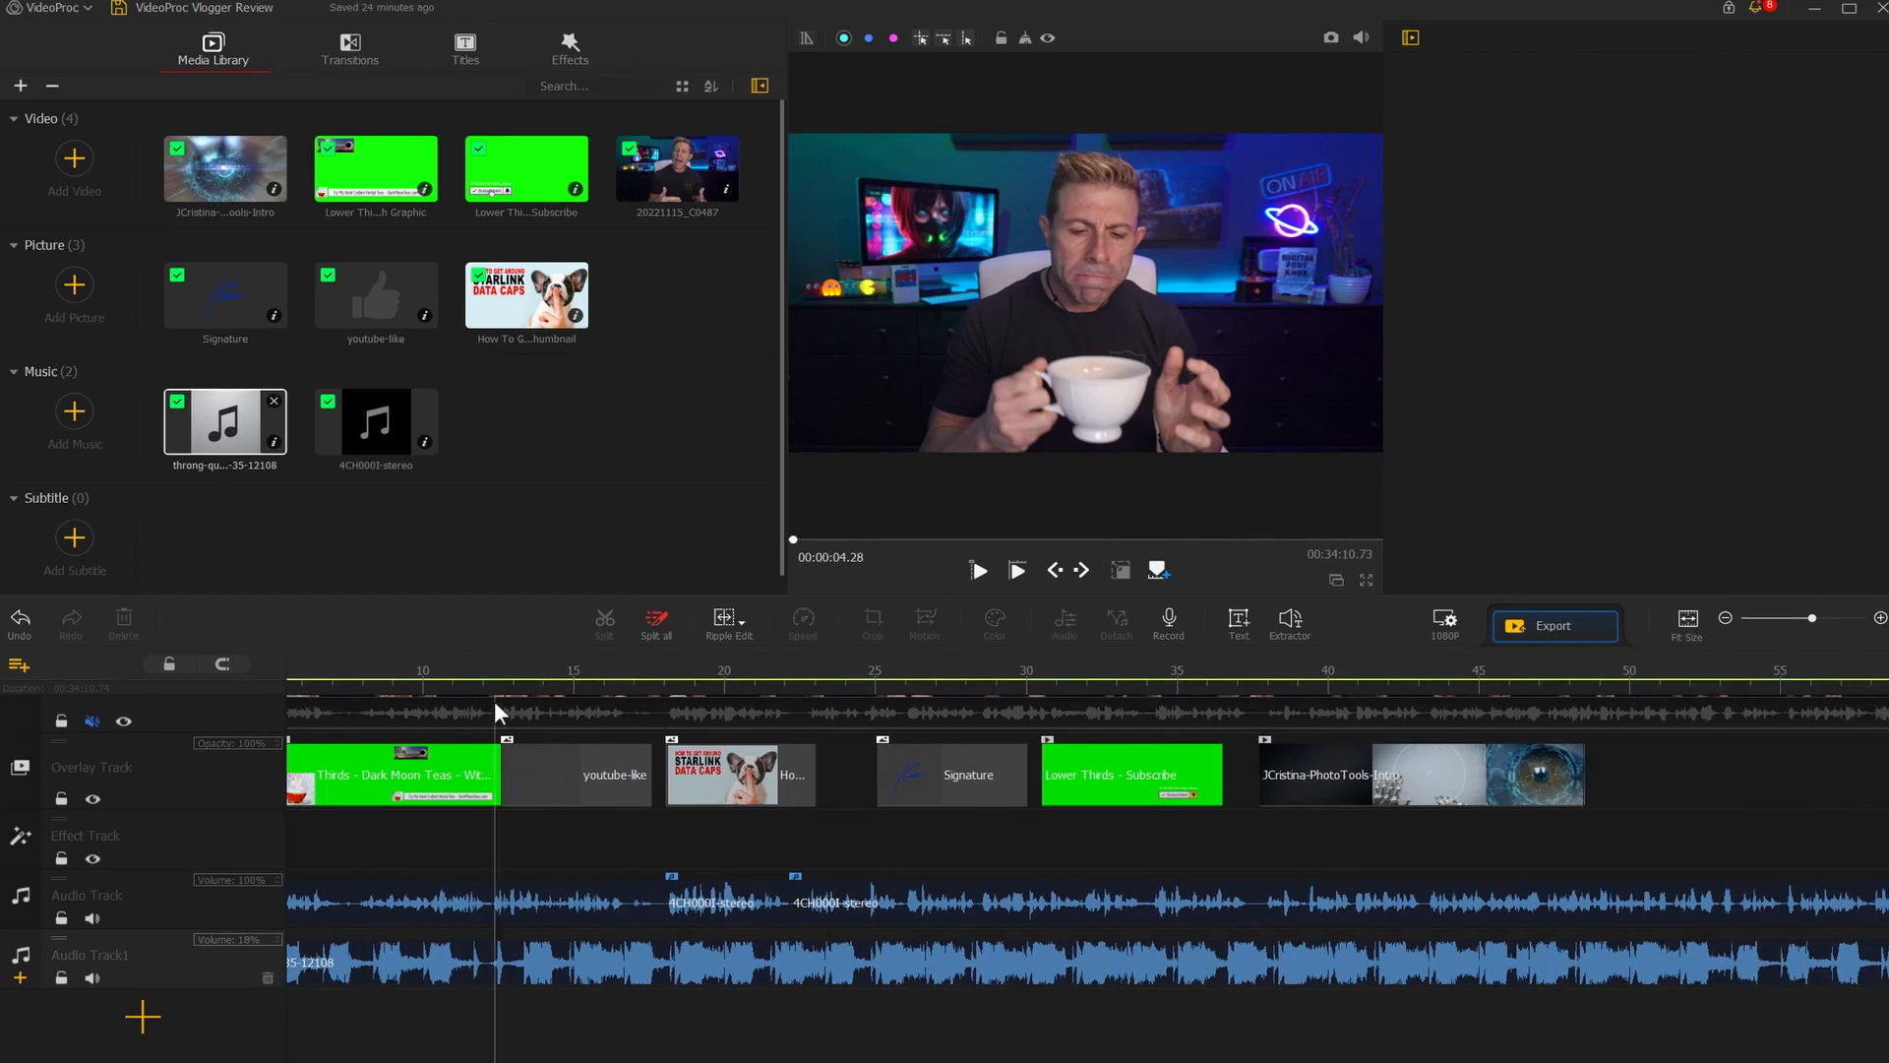
{"action": "scroll", "coordinate": [494, 700], "scroll_direction": "left", "scroll_amount": 2}
{"action": "left_click", "coordinate": [300, 673]}
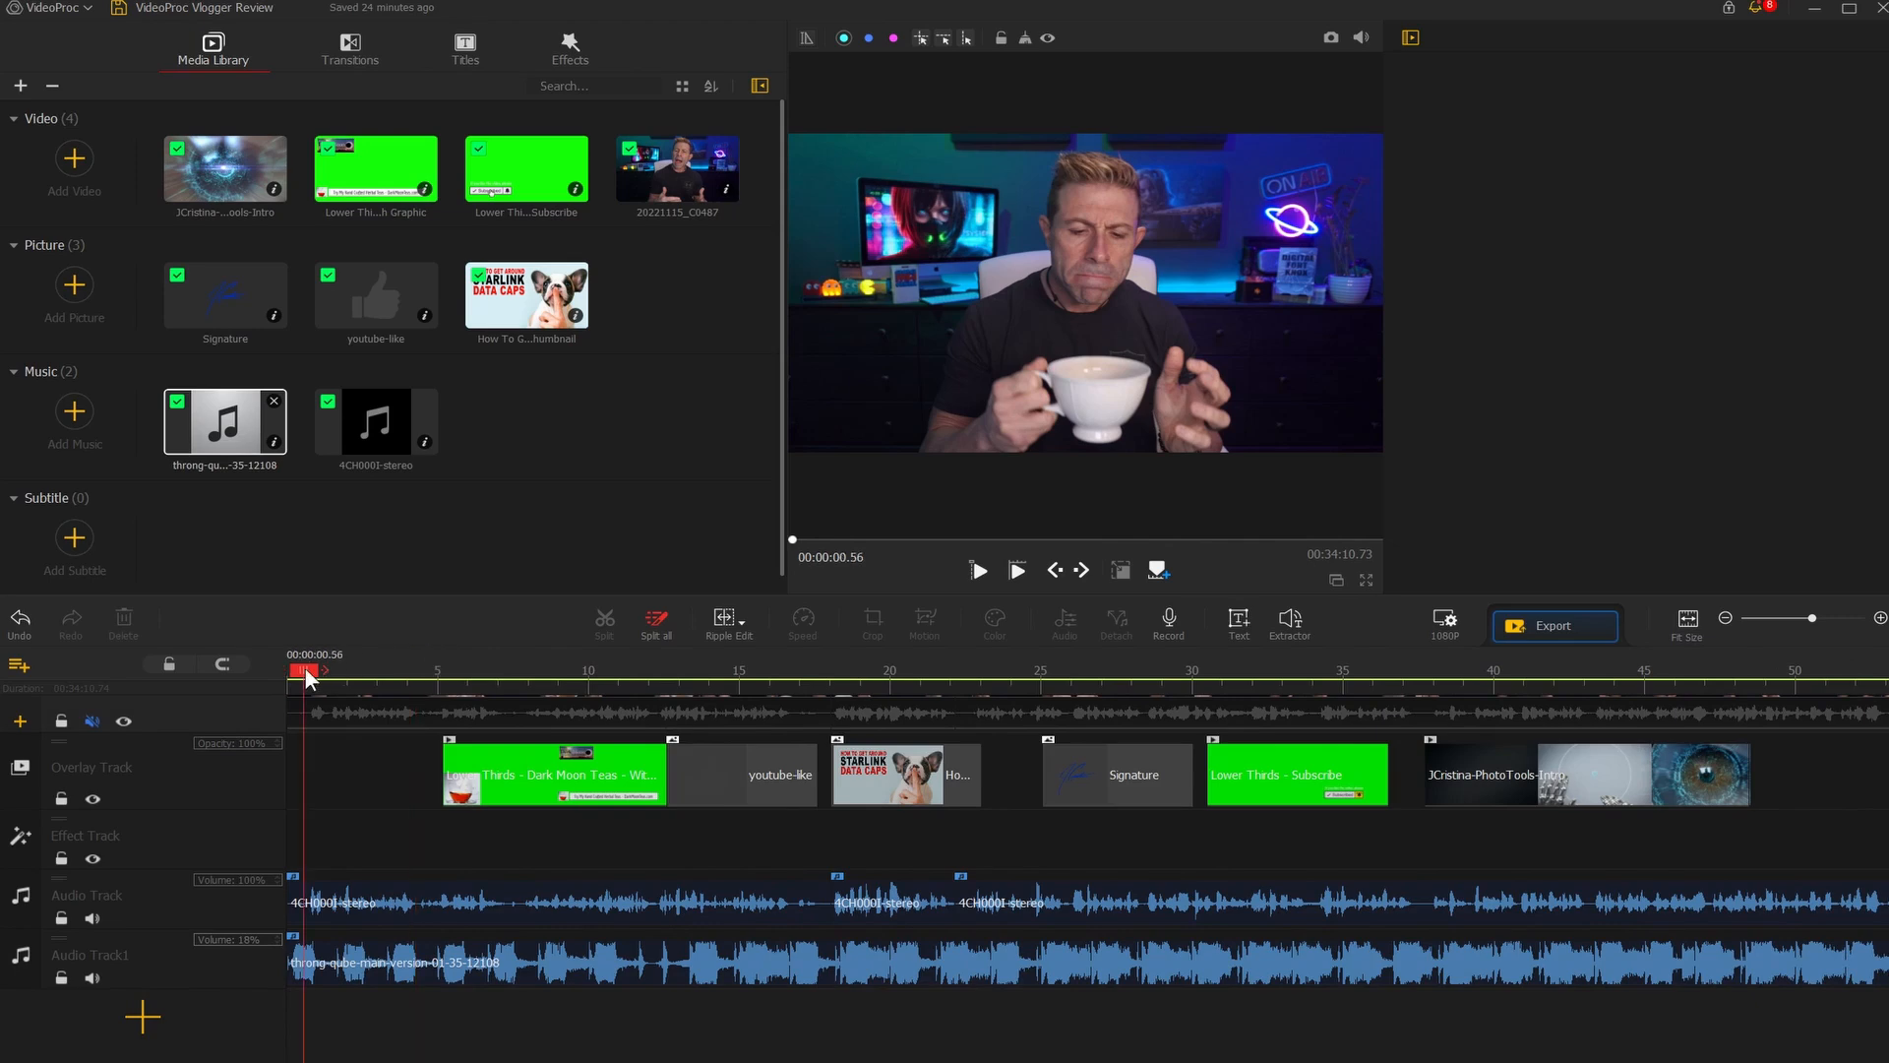
{"action": "key", "text": "space"}
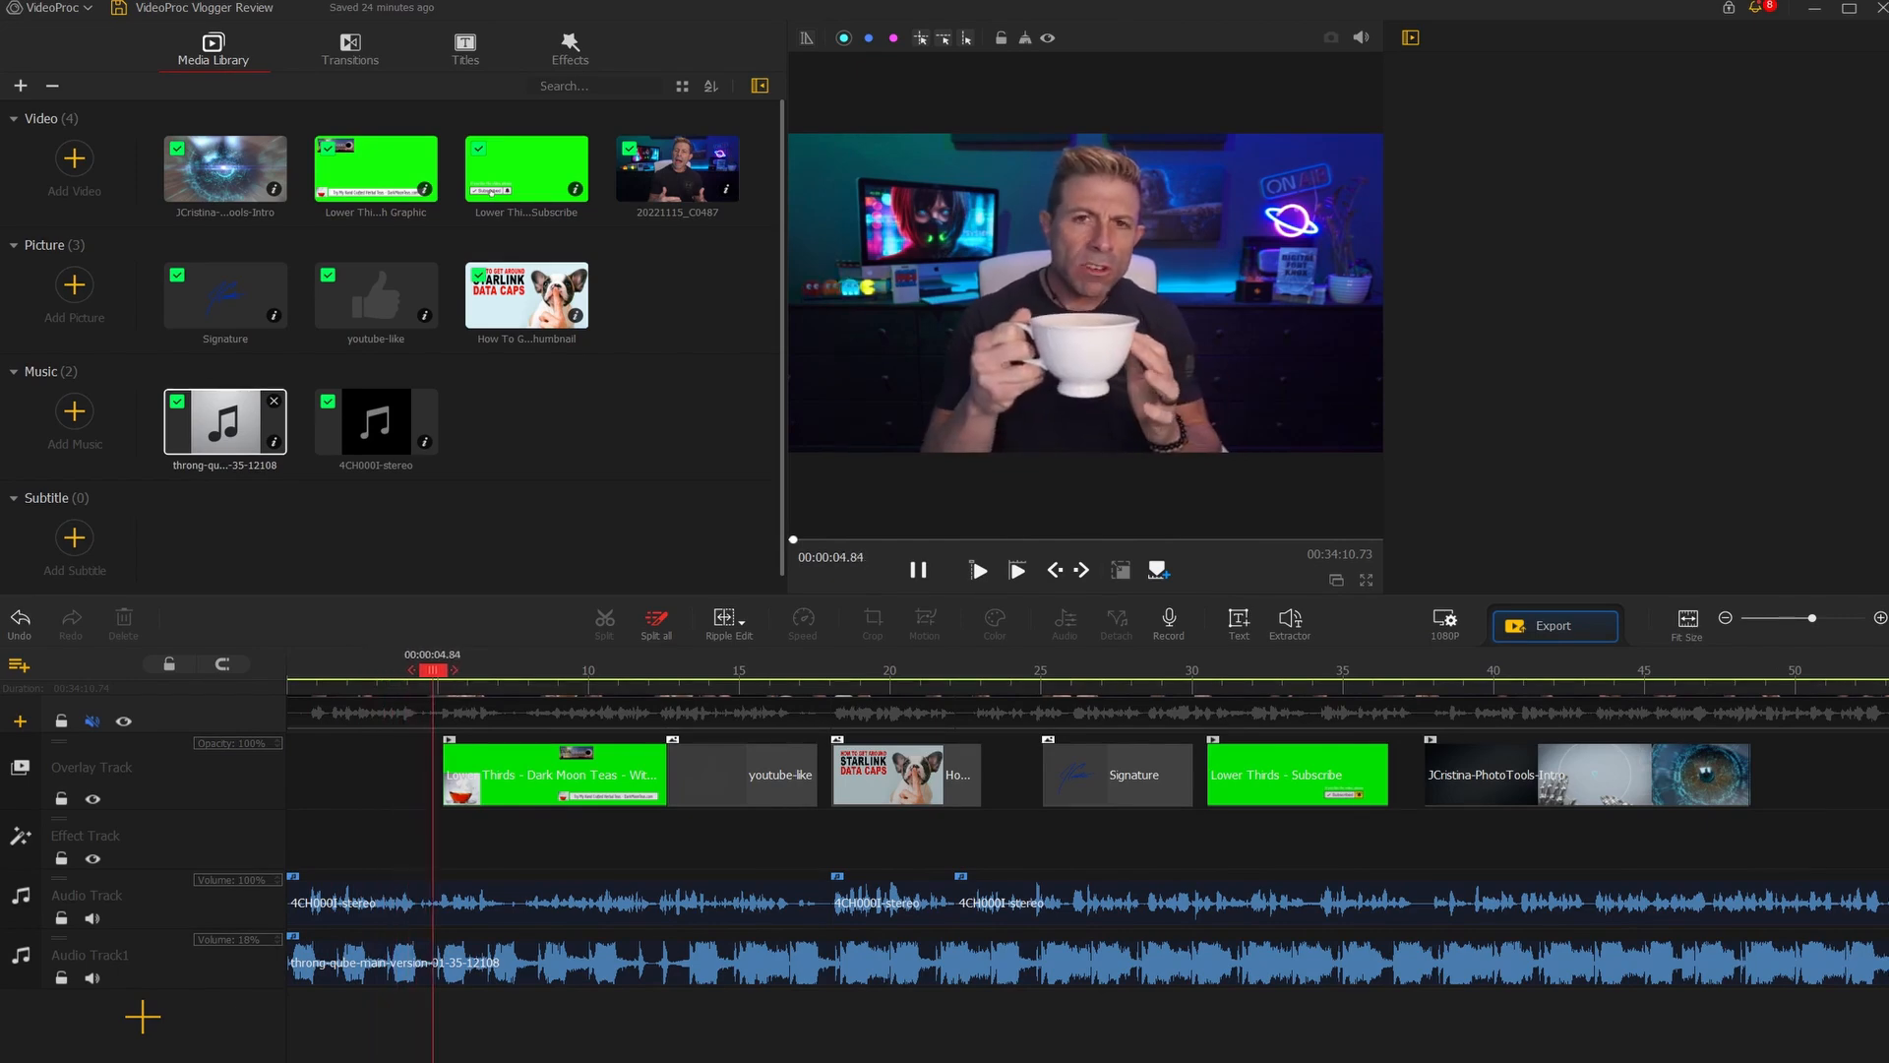
{"action": "key", "text": "space"}
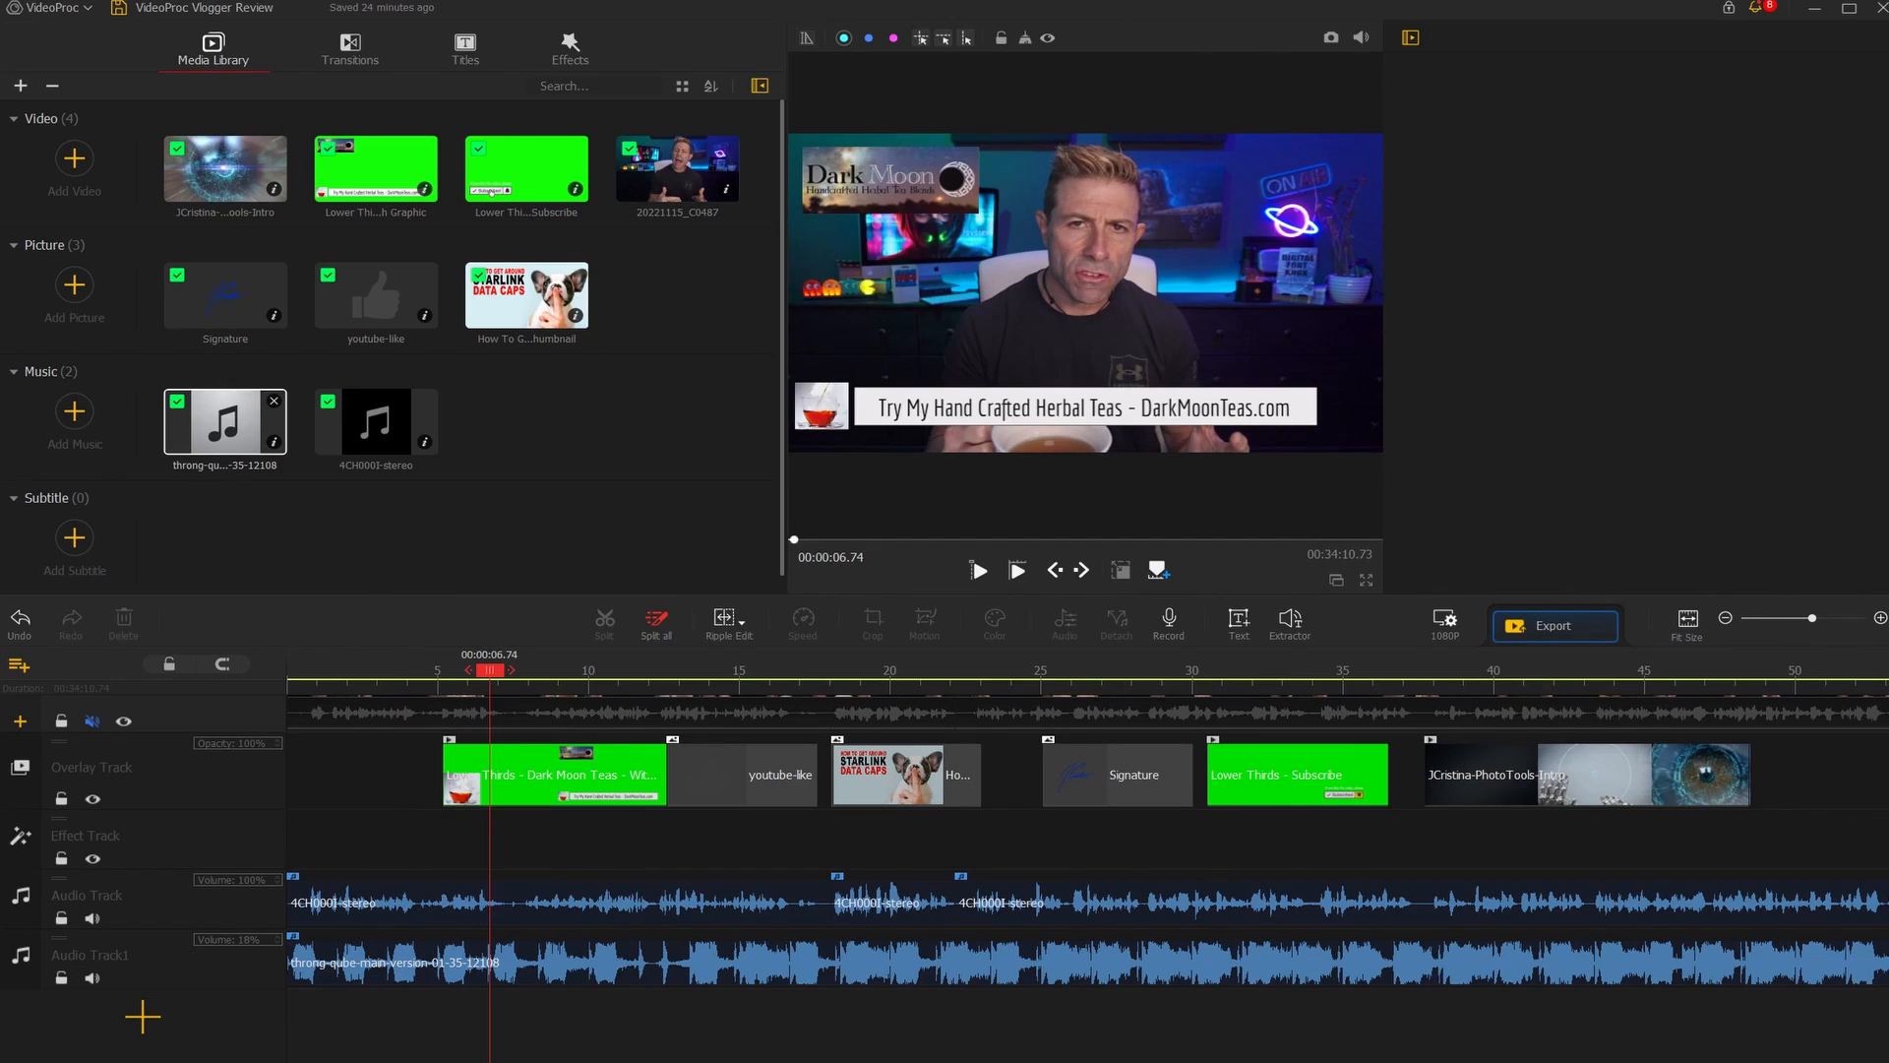
{"action": "scroll", "coordinate": [596, 1024], "scroll_direction": "up", "scroll_amount": 1}
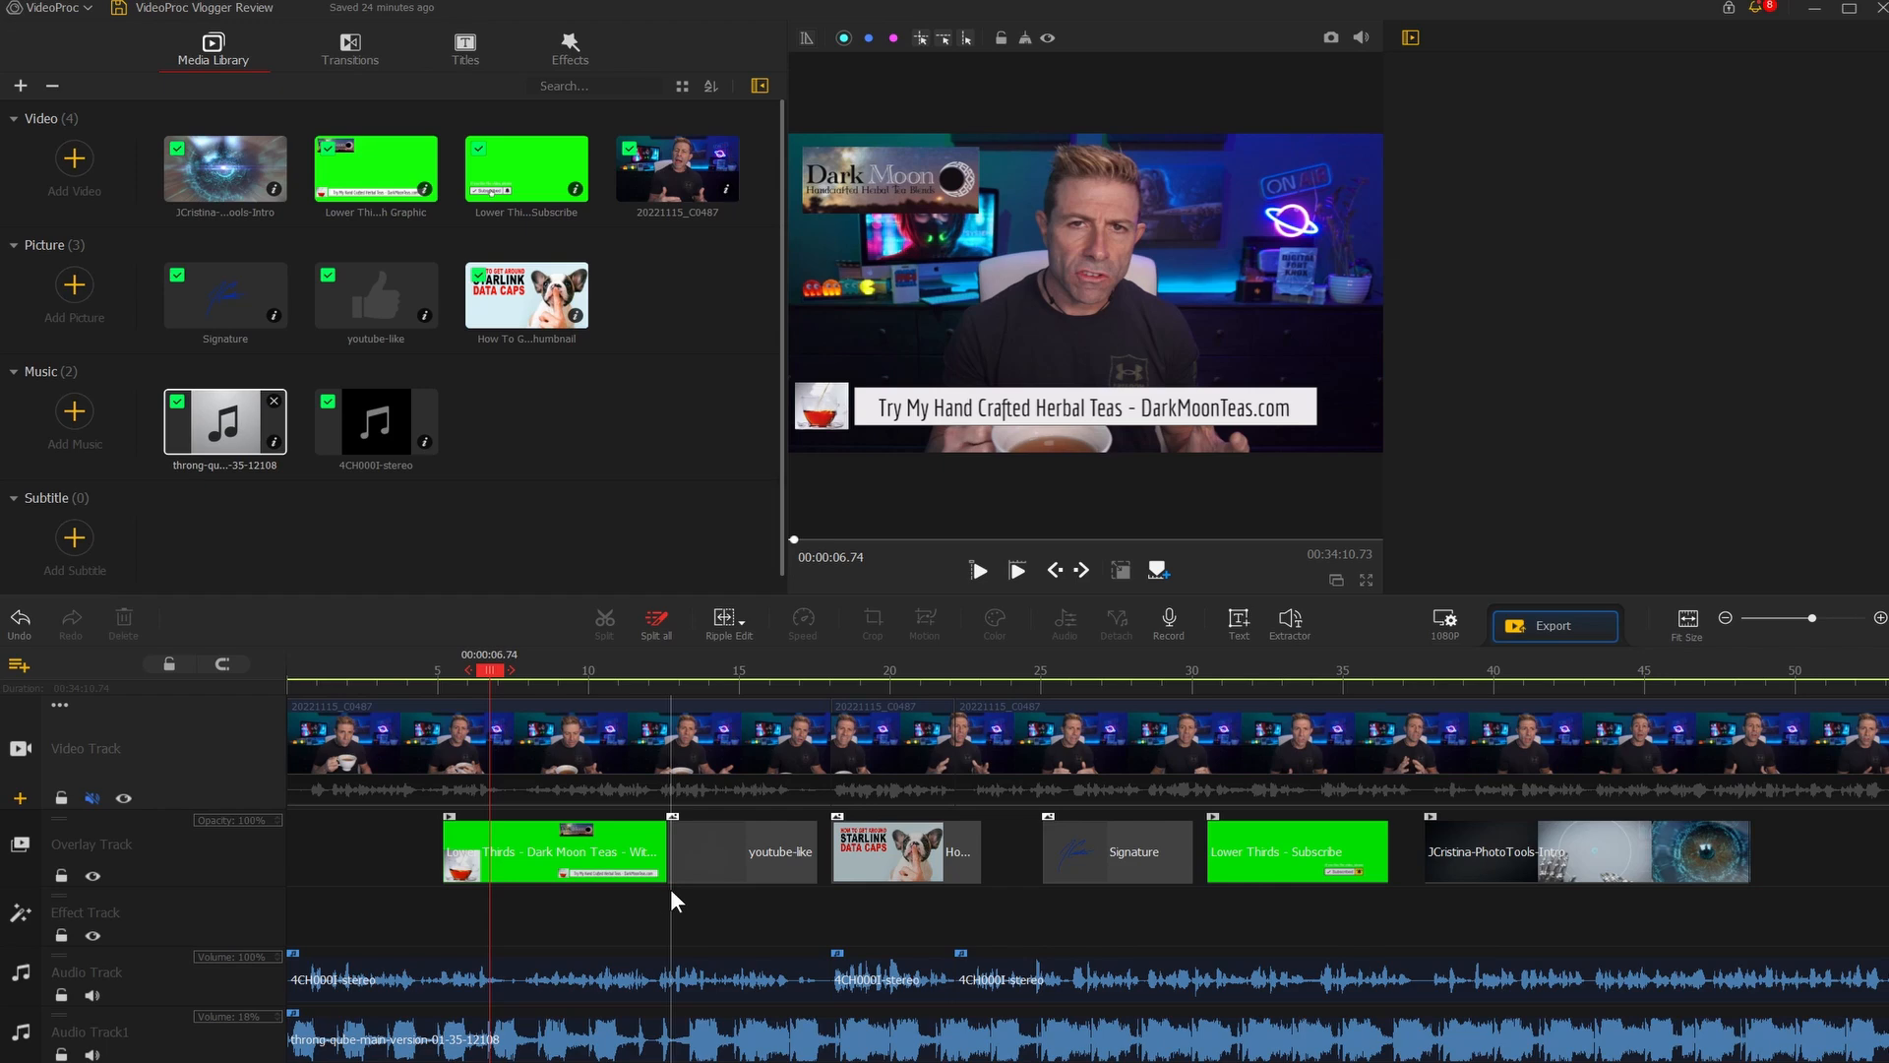
{"action": "scroll", "coordinate": [634, 898], "scroll_direction": "down", "scroll_amount": 2}
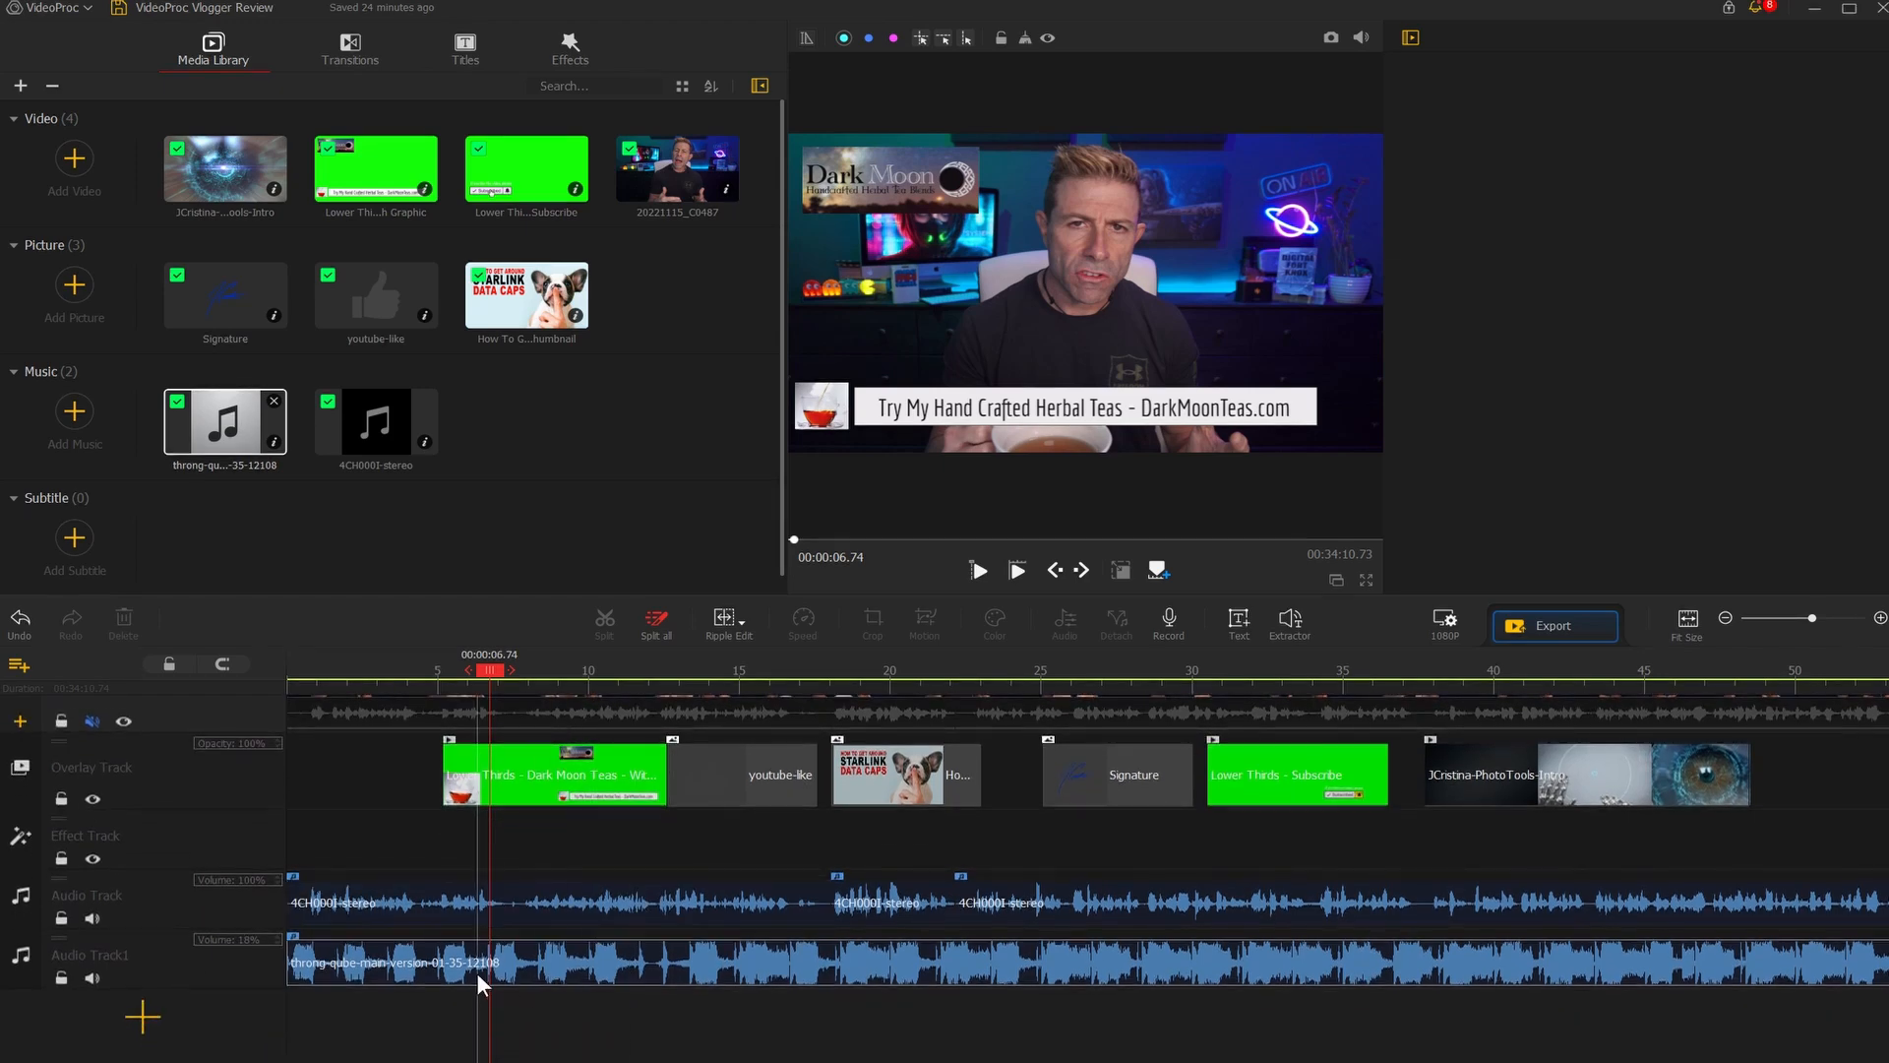